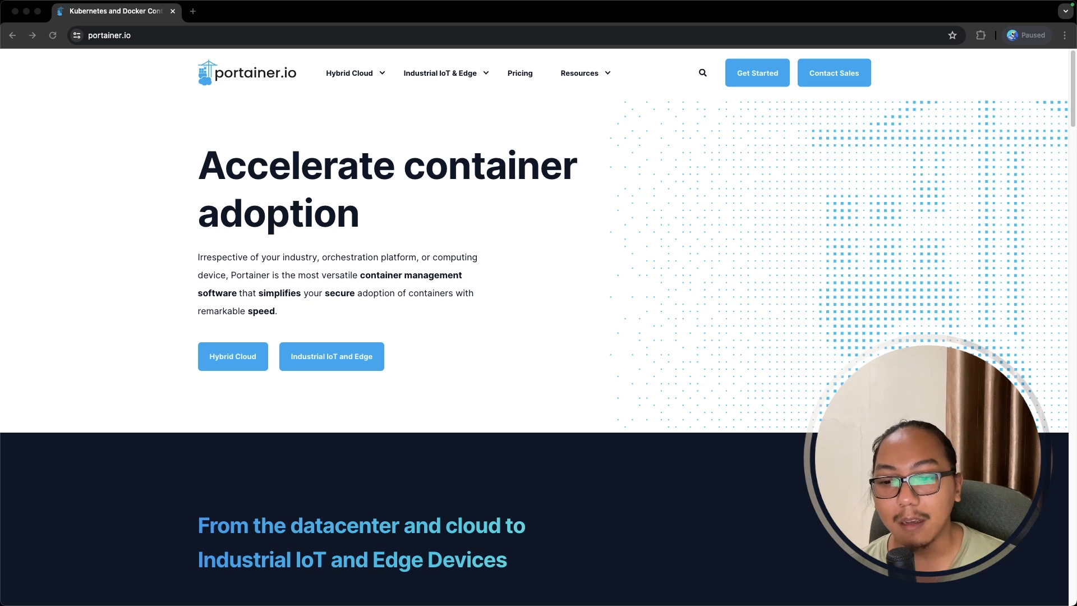
- Bring the vm-demo-1 iTerm2 session in front of the portainer.io page in Chrome
{"action": "key", "text": "super+Tab"}
- Run docker ps to confirm vm-demo-1 has no running containers, then return to Chrome
{"action": "type", "text": "docker "}
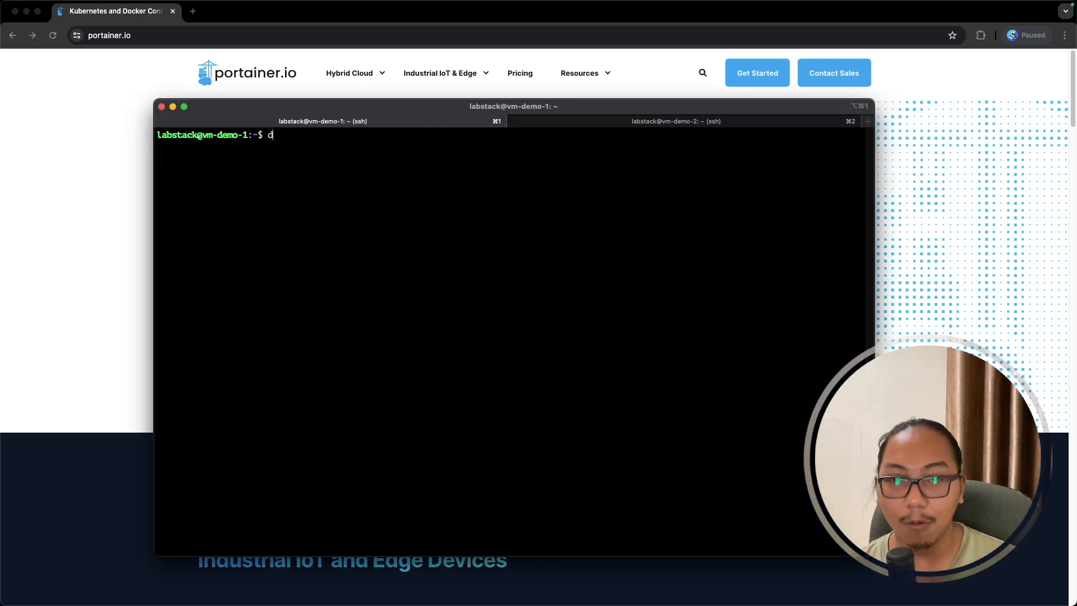
{"action": "type", "text": "ps"}
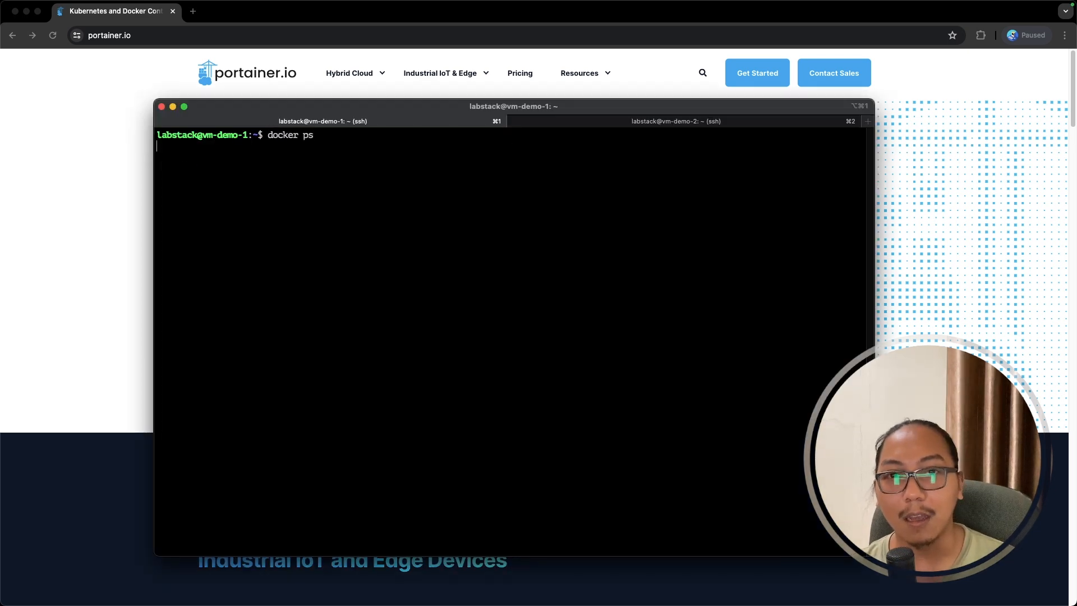
{"action": "key", "text": "Return"}
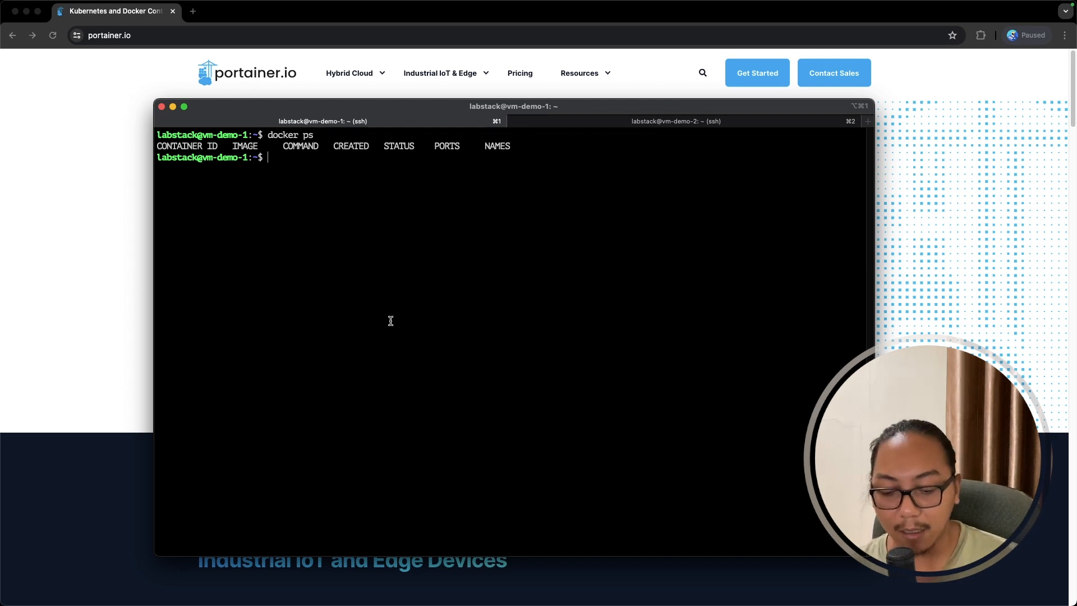
{"action": "type", "text": "docker ps"}
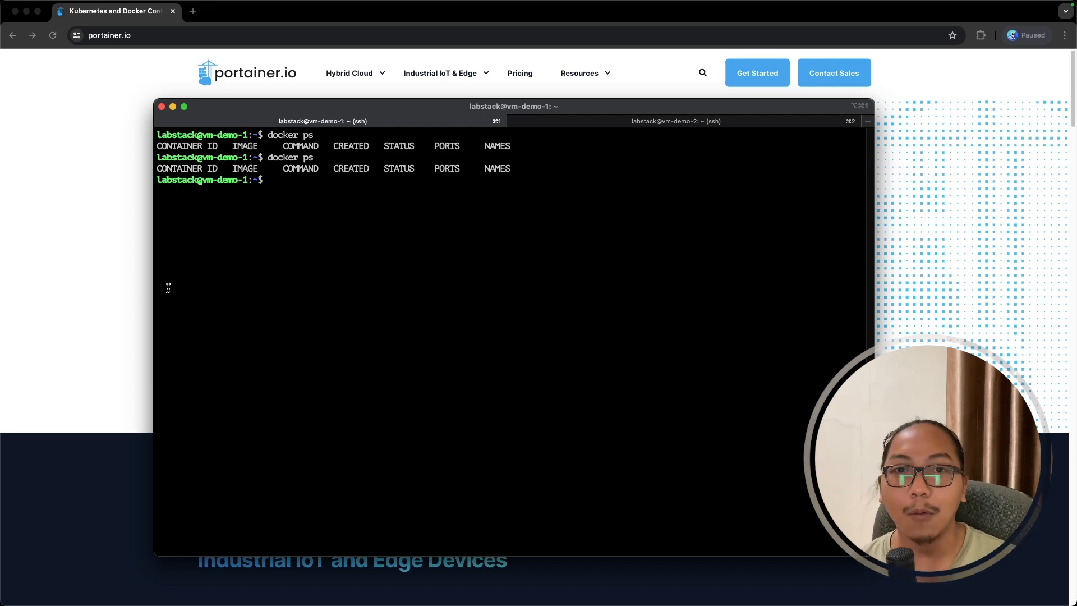
{"action": "left_click", "coordinate": [118, 295]}
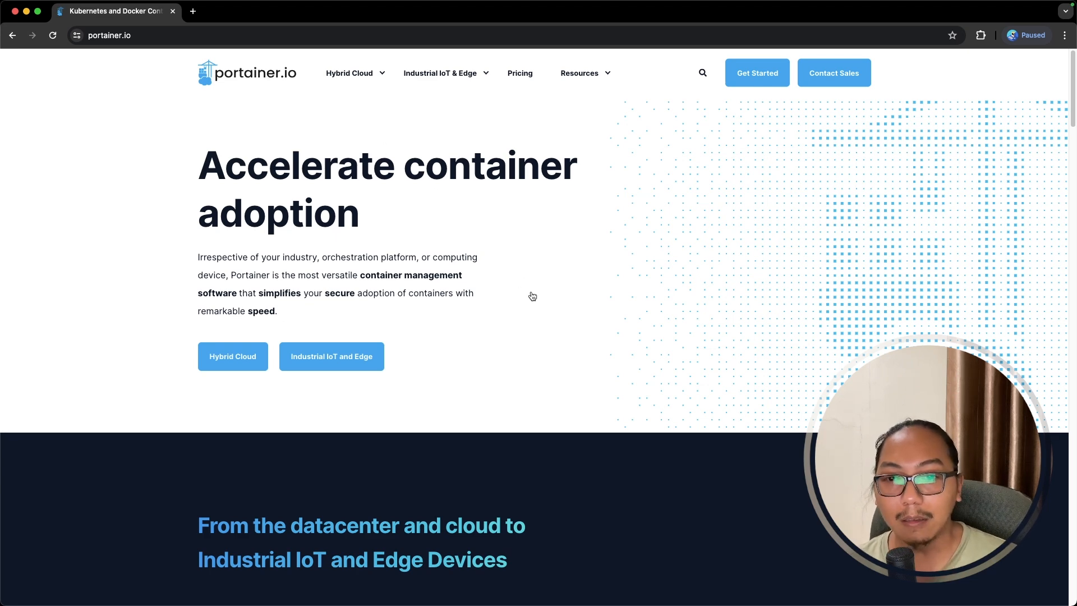
- Bring the vm-demo-1 terminal back in front and clear the screen
{"action": "key", "text": "super+Tab"}
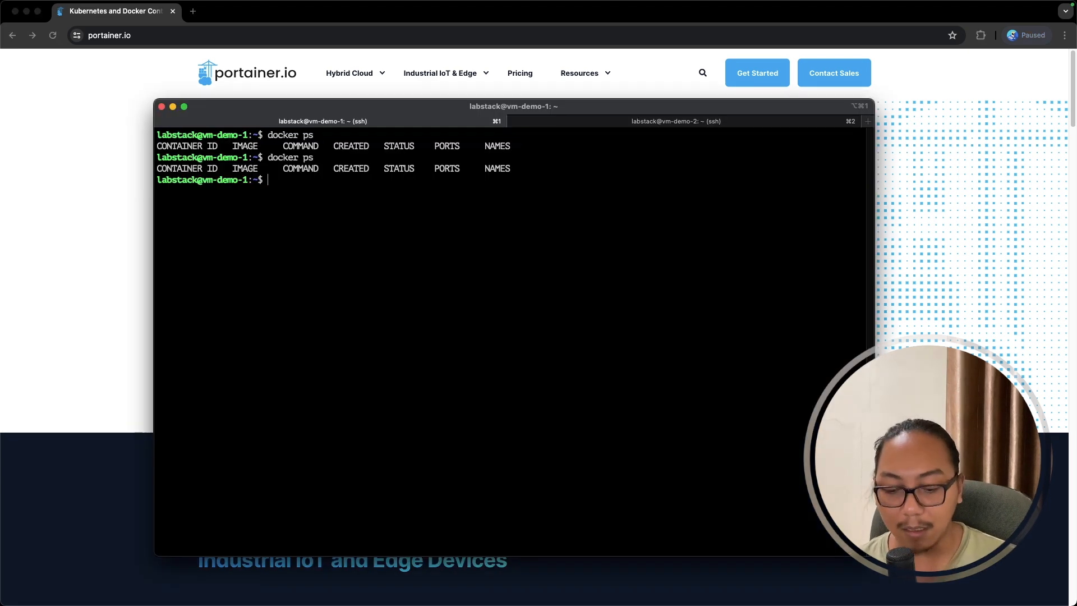
{"action": "type", "text": "clear"}
{"action": "key", "text": "Return"}
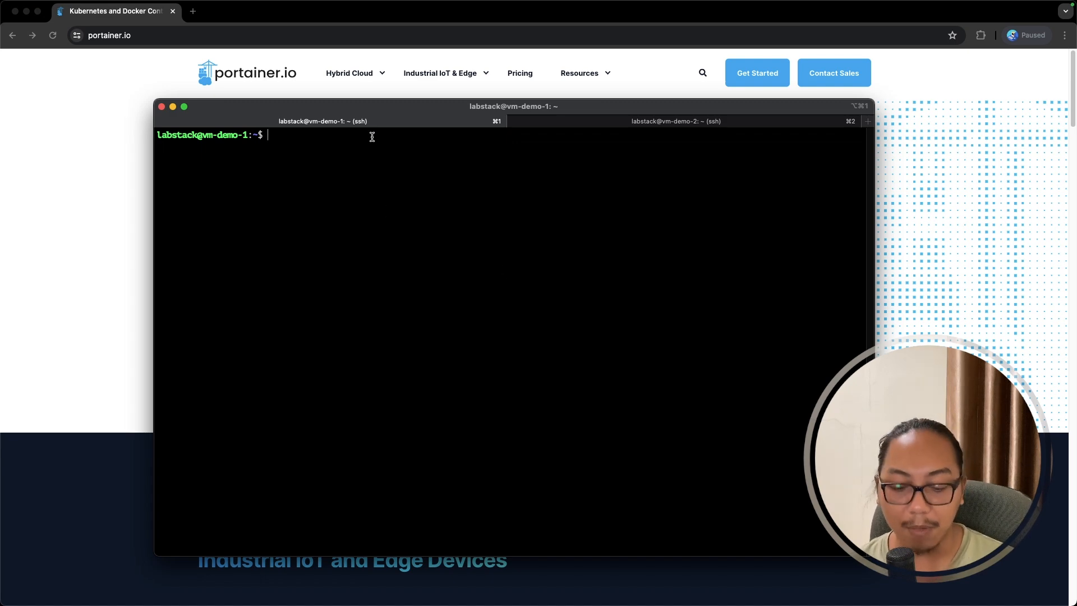
- Run docker version to check server Engine 25.0.5, then clear the screen again
{"action": "type", "text": "docker ps"}
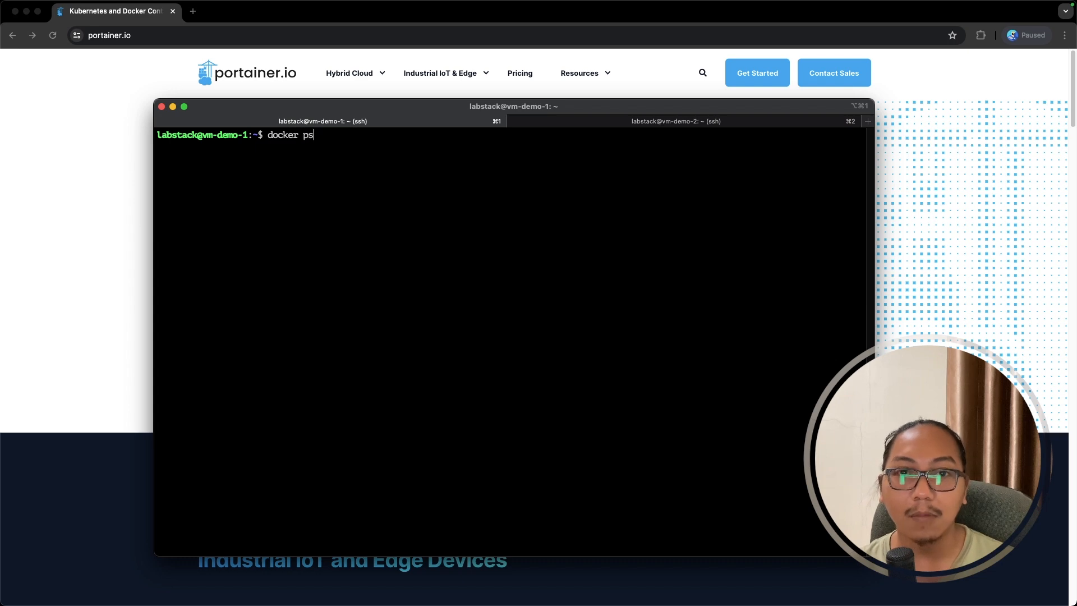
{"action": "key", "text": "BackSpace"}
{"action": "key", "text": "BackSpace"}
{"action": "type", "text": "version"}
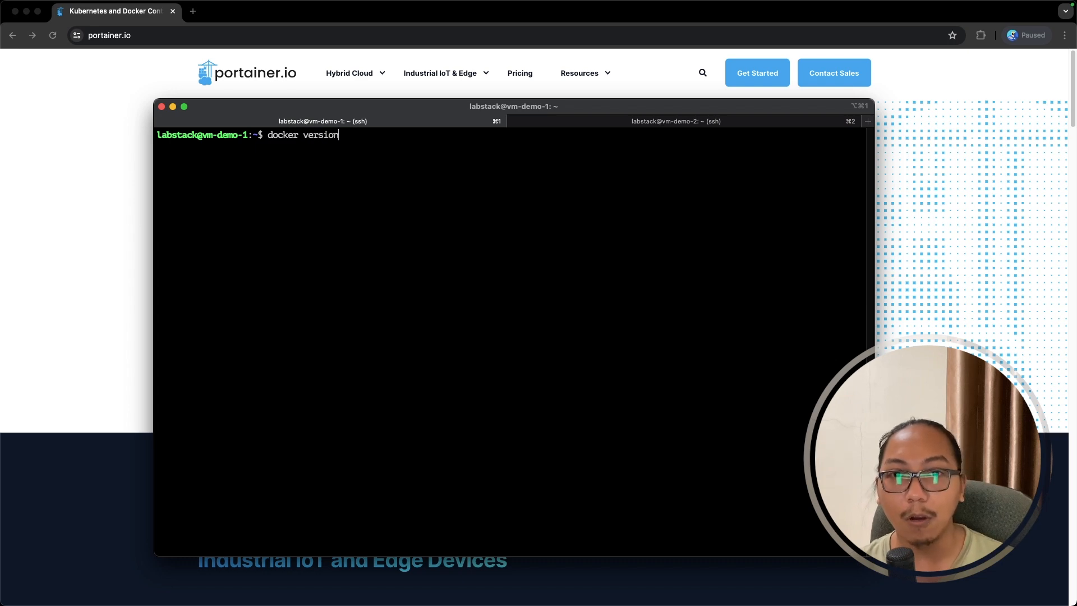
{"action": "key", "text": "Return"}
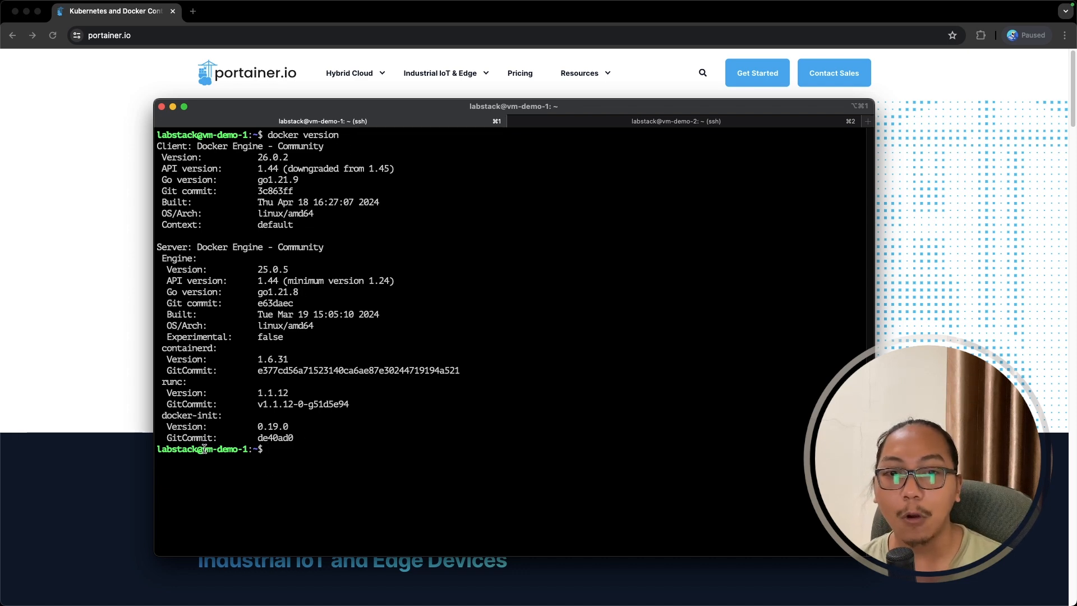
{"action": "left_click_drag", "start_coordinate": [202, 449], "coordinate": [160, 147]}
{"action": "left_click", "coordinate": [264, 469]}
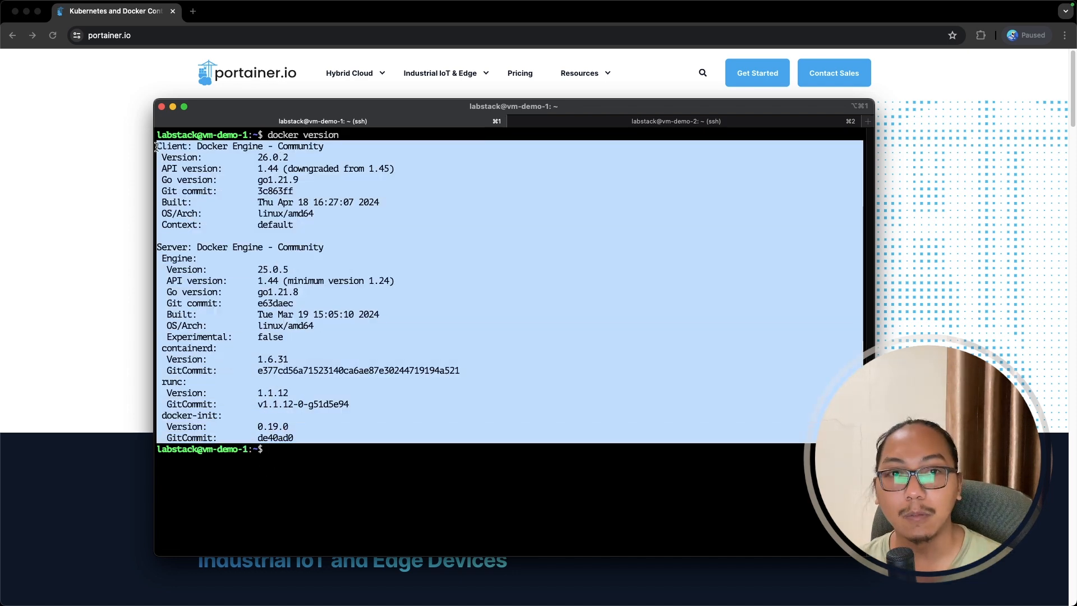
{"action": "left_click", "coordinate": [269, 207]}
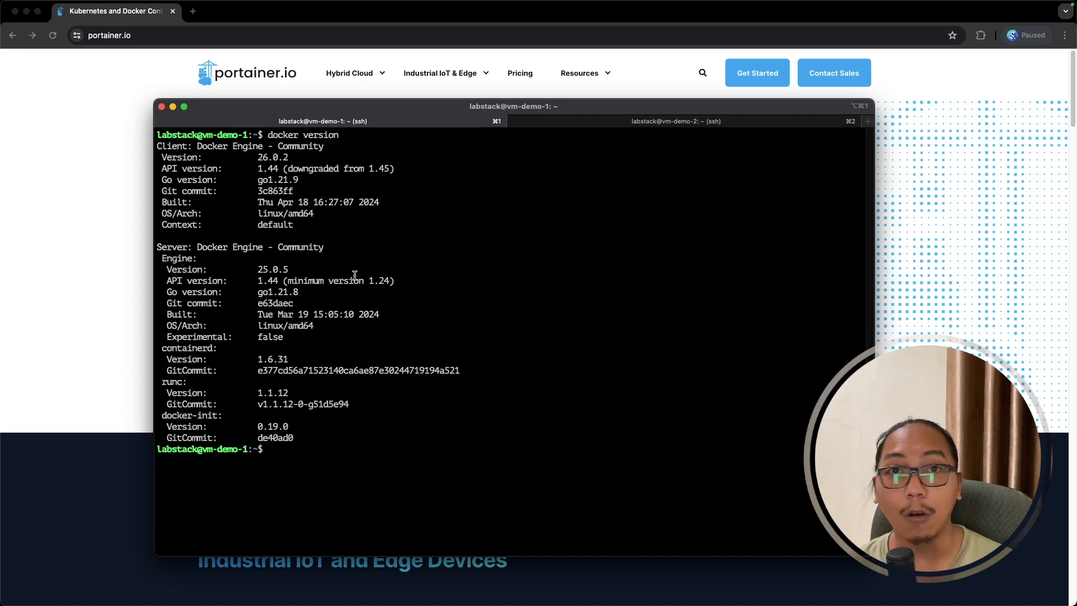
{"action": "type", "text": "clear"}
{"action": "key", "text": "Return"}
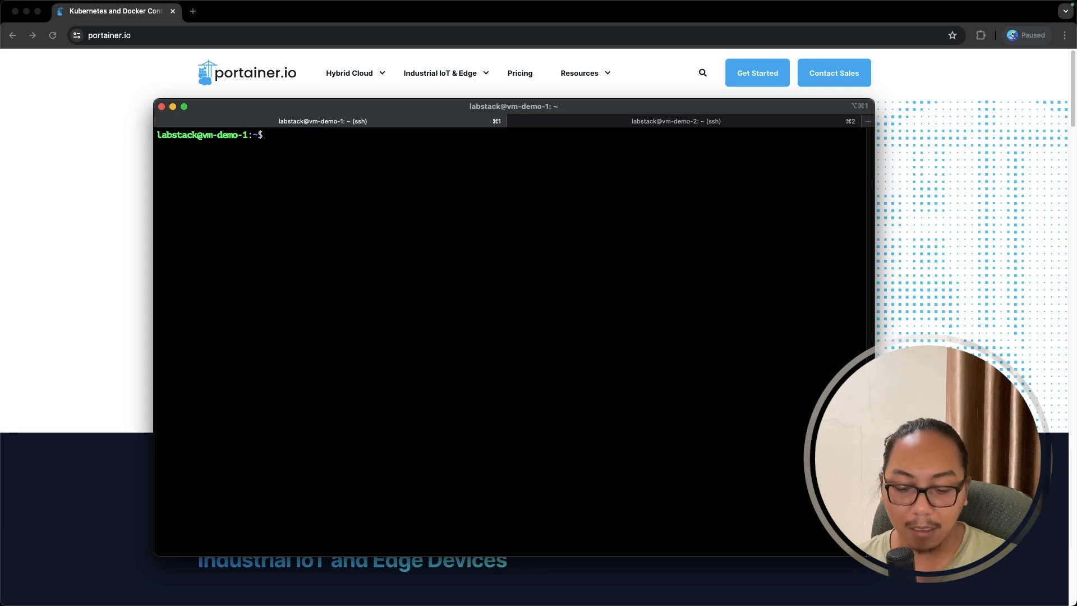
- Create and enter a portainer folder, then open a new docker-compose.yaml in nano
{"action": "type", "text": "mkdir portainer"}
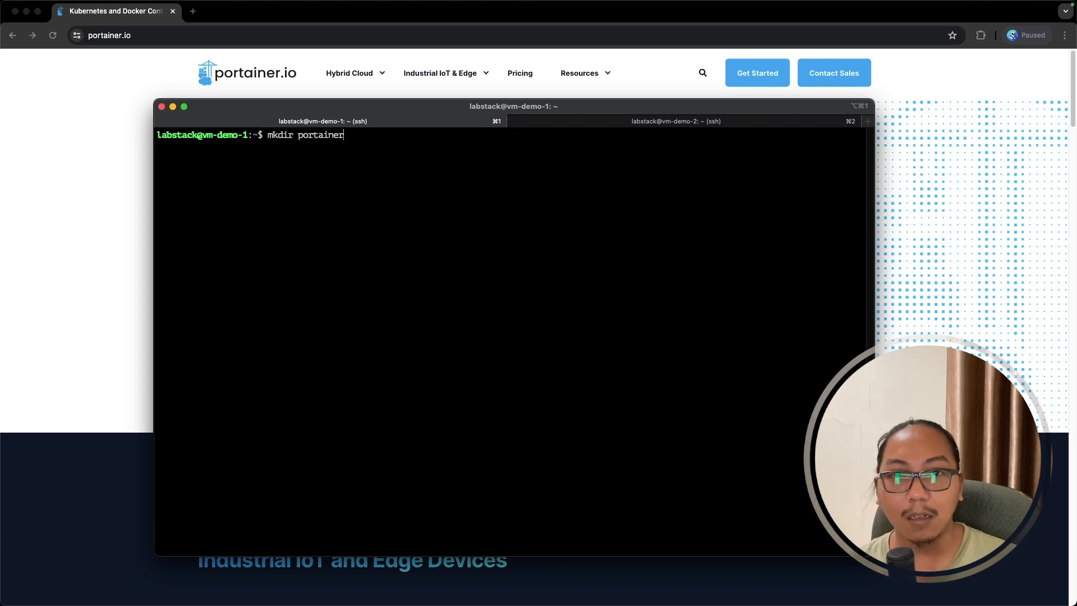
{"action": "key", "text": "Return"}
{"action": "type", "text": "cd po"}
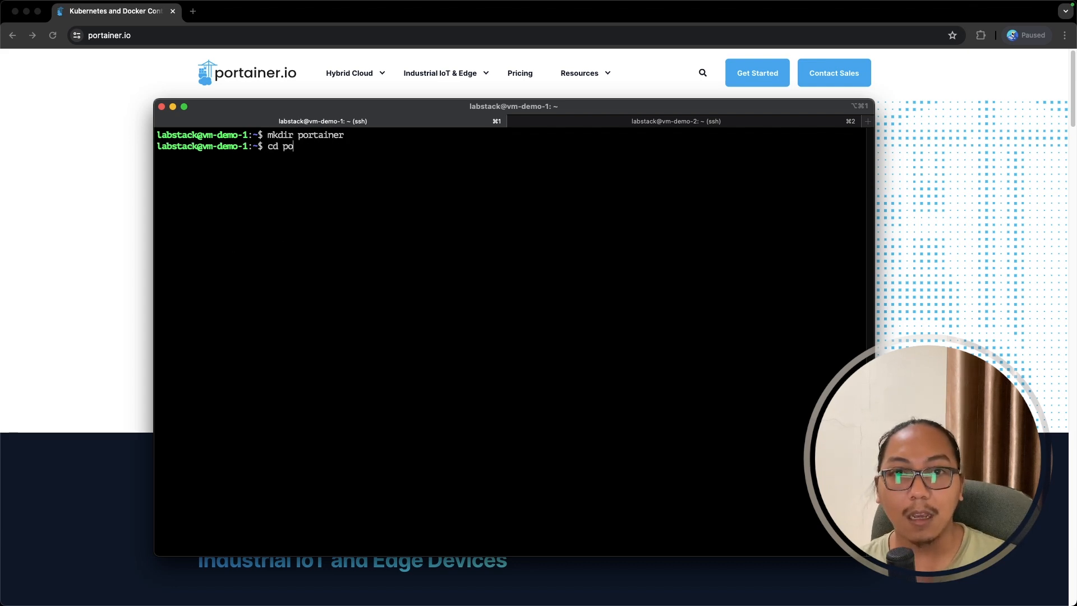
{"action": "key", "text": "Tab"}
{"action": "key", "text": "Return"}
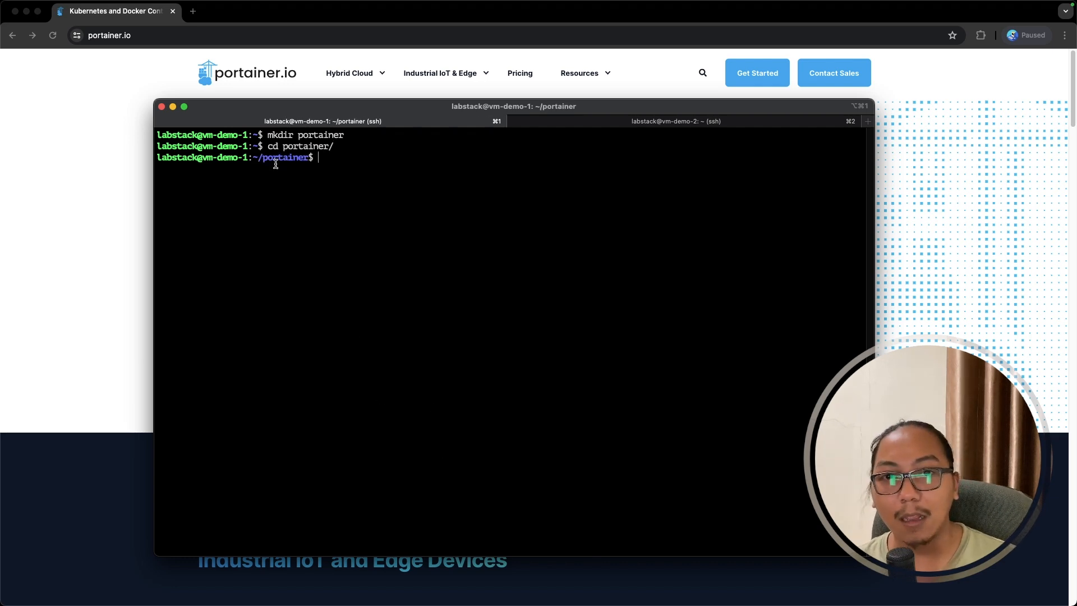
{"action": "left_click_drag", "start_coordinate": [264, 161], "coordinate": [308, 161]}
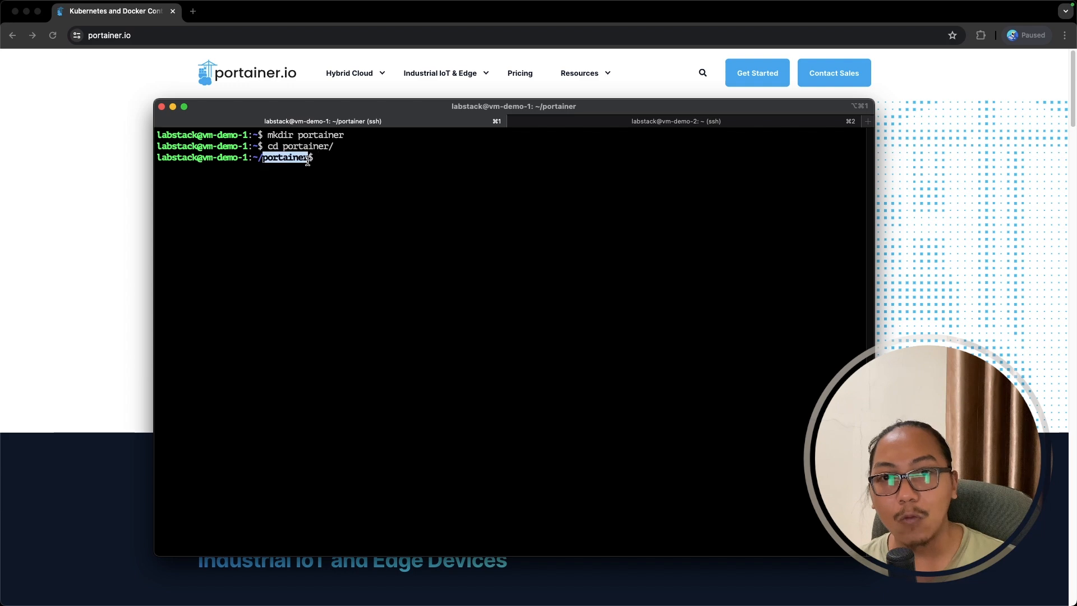
{"action": "left_click", "coordinate": [323, 212]}
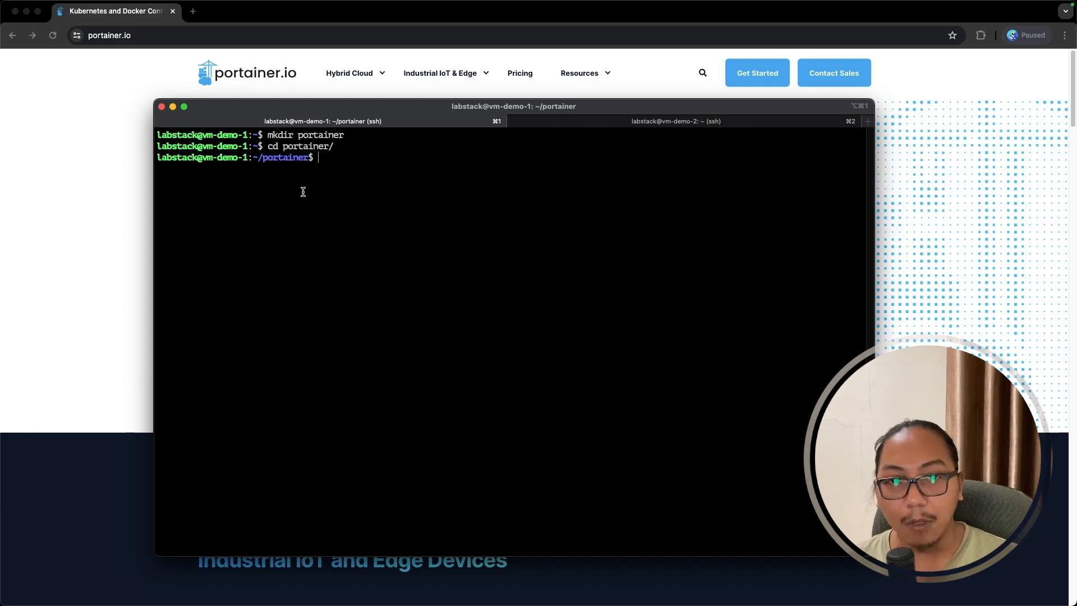
{"action": "type", "text": "nano docker-"}
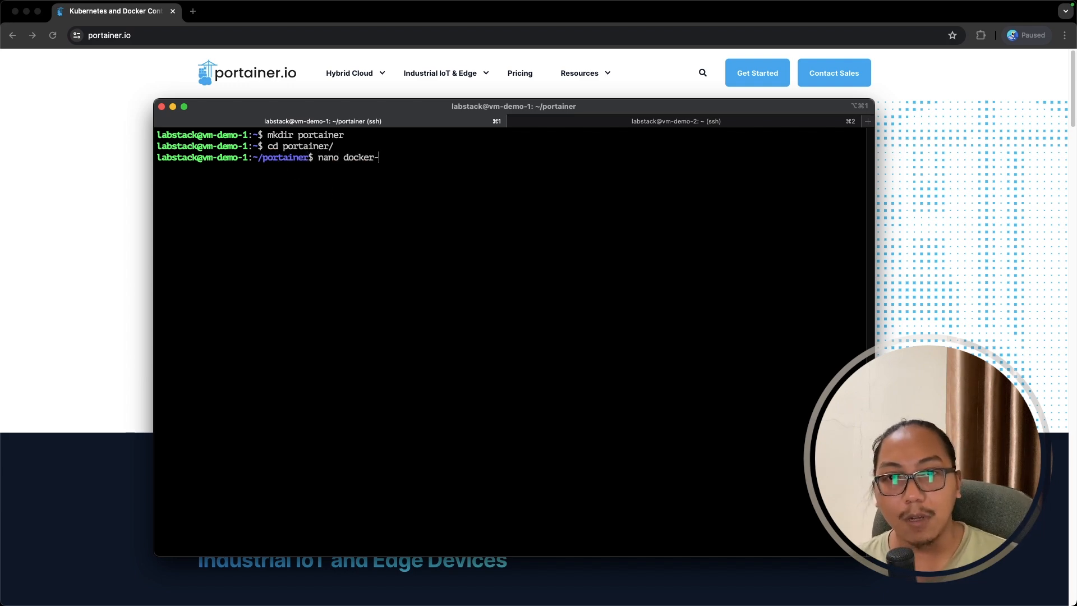
{"action": "type", "text": "compose.yam"}
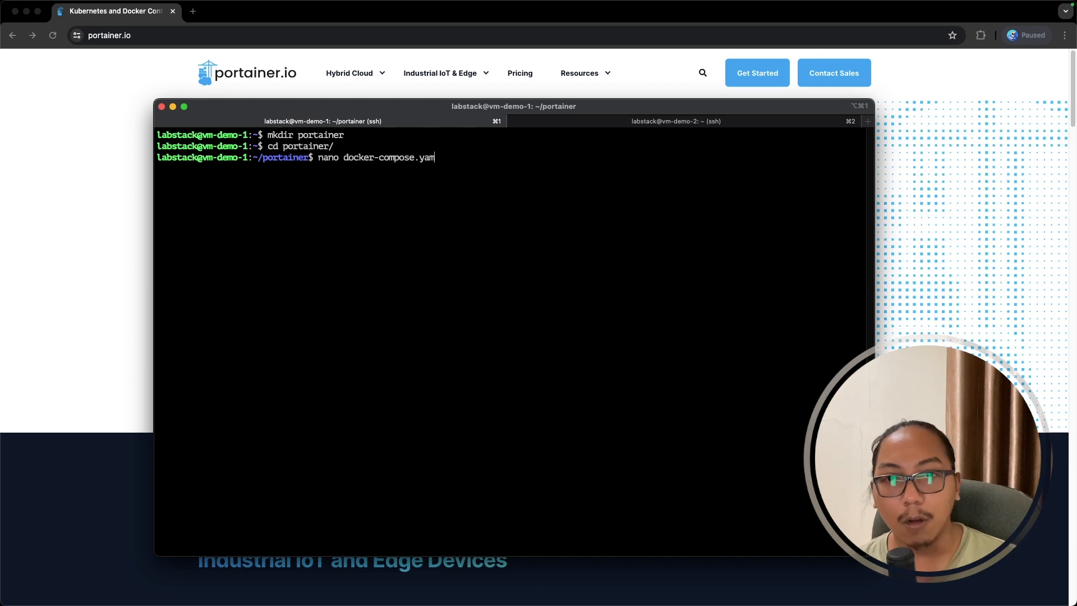
{"action": "type", "text": "l"}
{"action": "key", "text": "Return"}
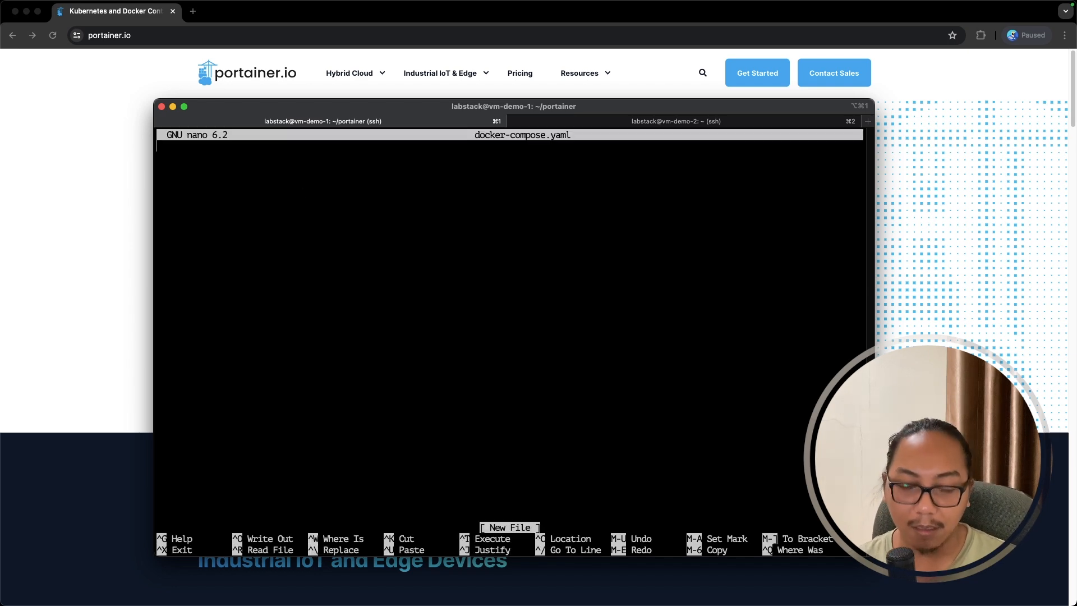
- Write version '3.9' and a portainer service with portainer/portainer-ce image and restart always
{"action": "type", "text": "version:"}
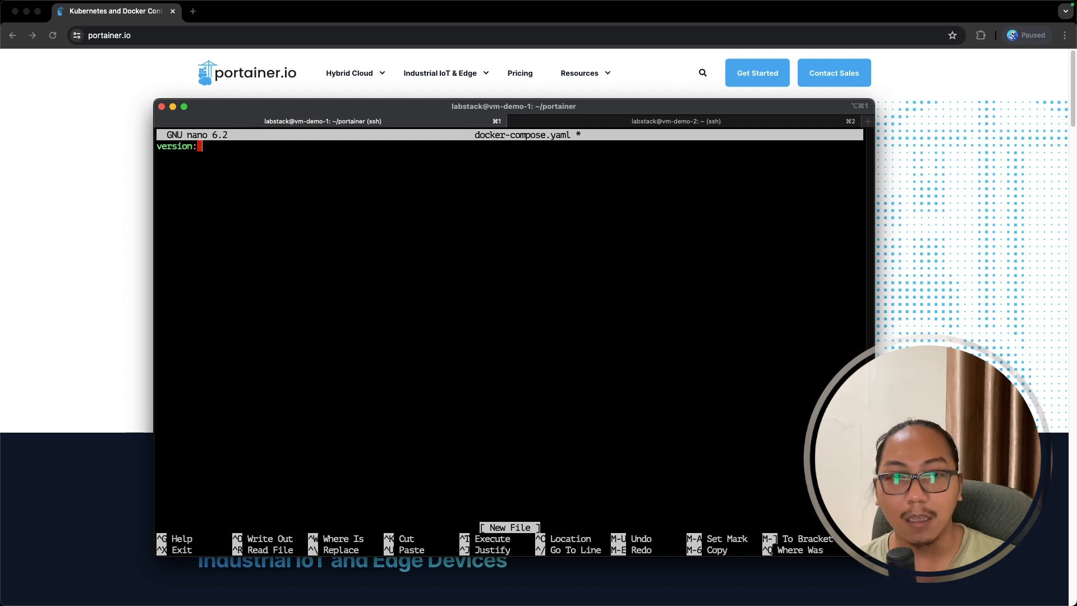
{"action": "type", "text": " '3."}
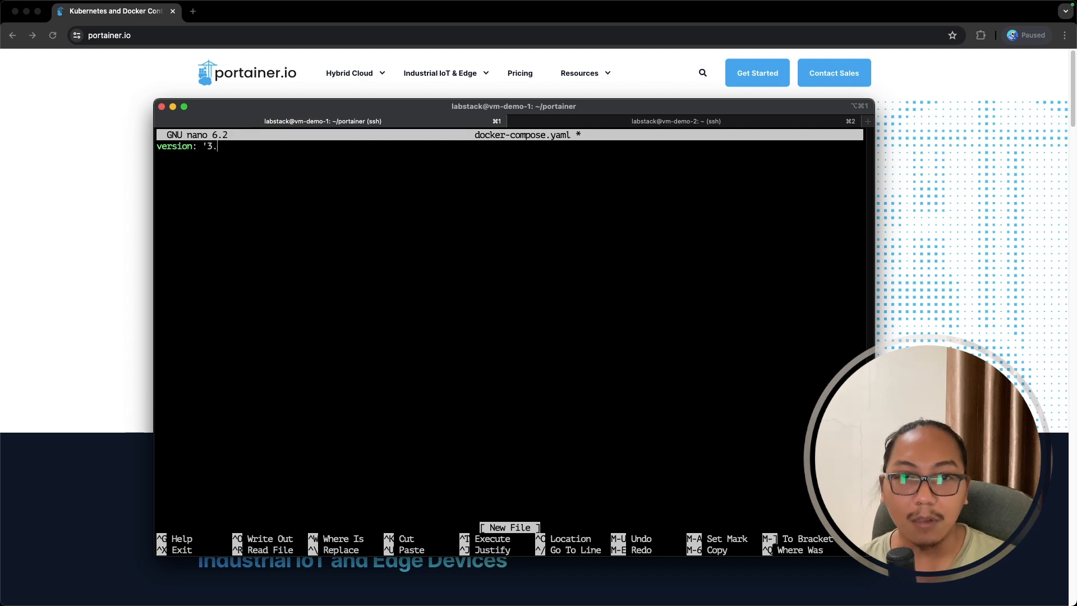
{"action": "type", "text": "9'"}
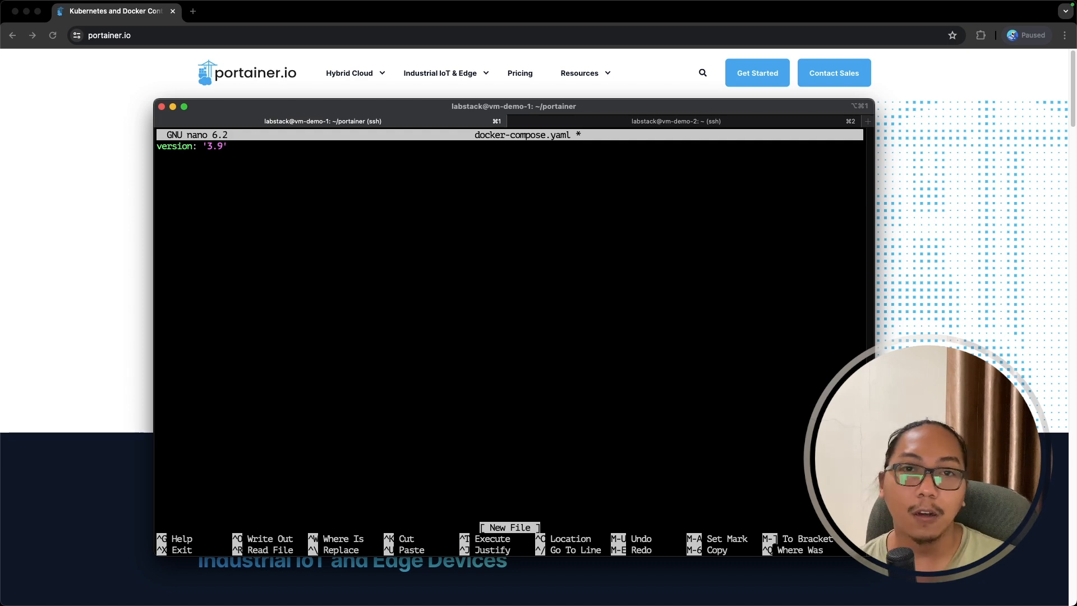
{"action": "key", "text": "Return"}
{"action": "key", "text": "Return"}
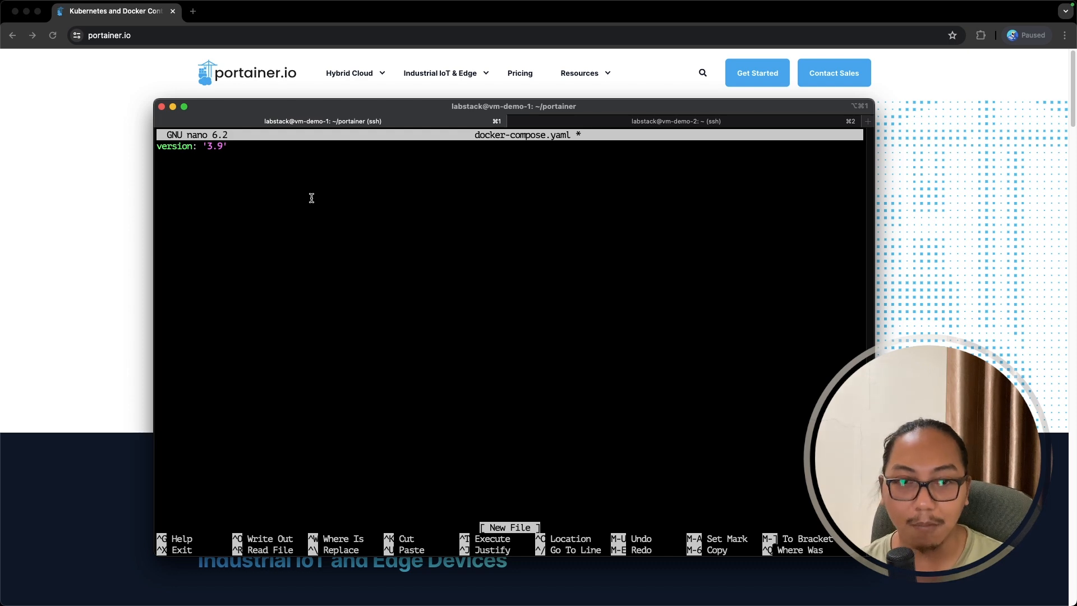
{"action": "type", "text": "services:"}
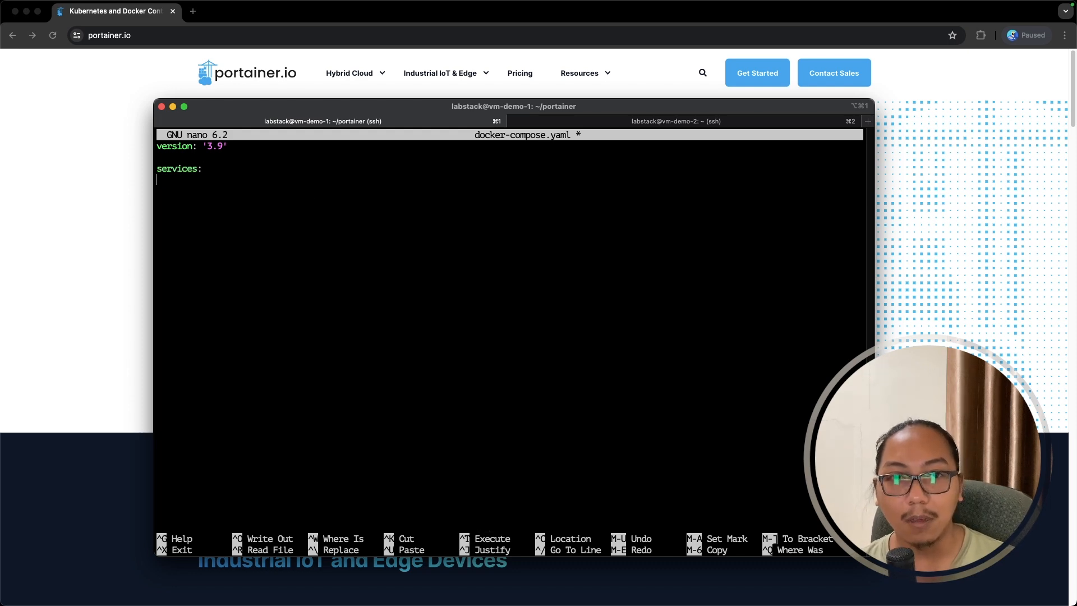
{"action": "key", "text": "Return"}
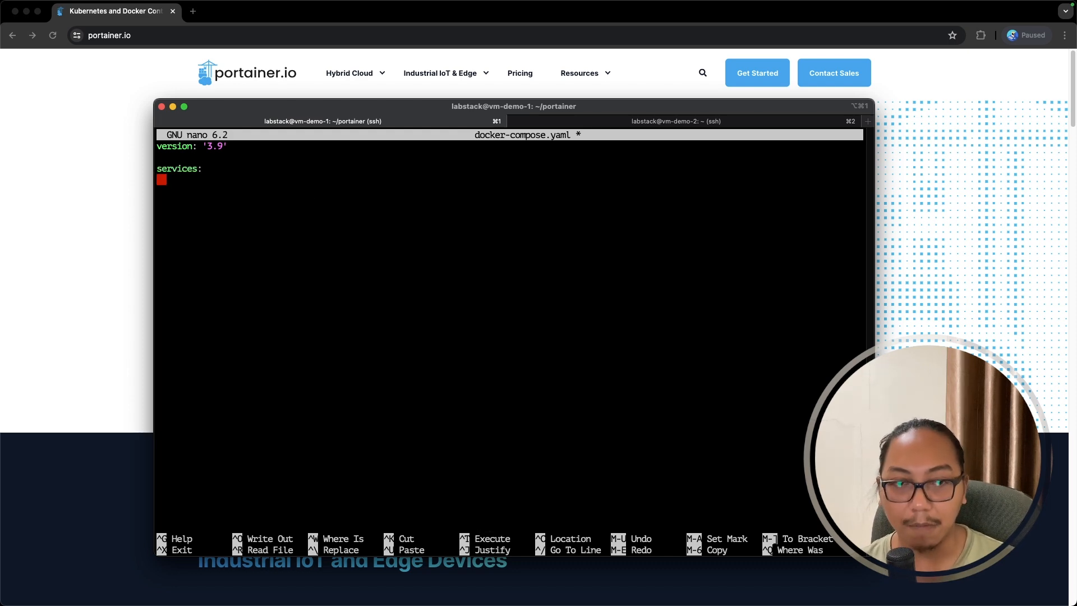
{"action": "type", "text": "portainer:"}
{"action": "key", "text": "Return"}
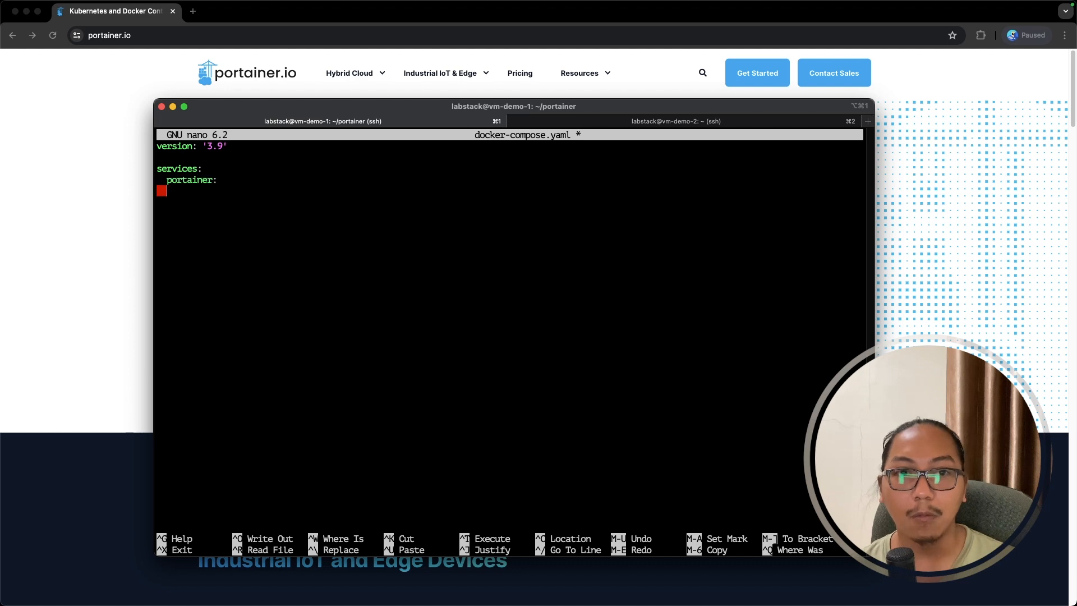
{"action": "type", "text": "contai"}
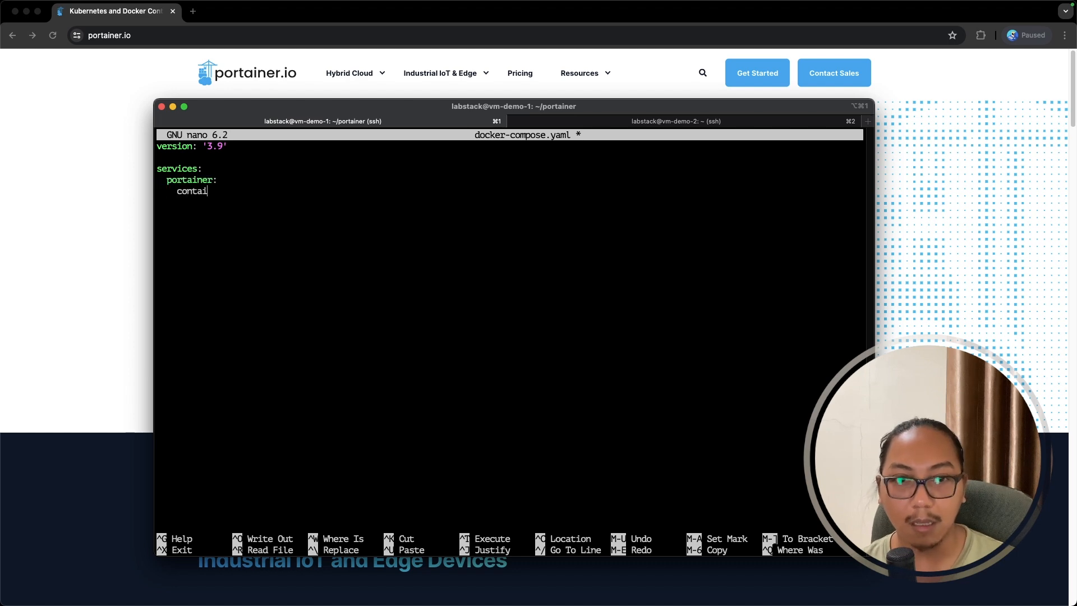
{"action": "type", "text": "ner_name: portainer"}
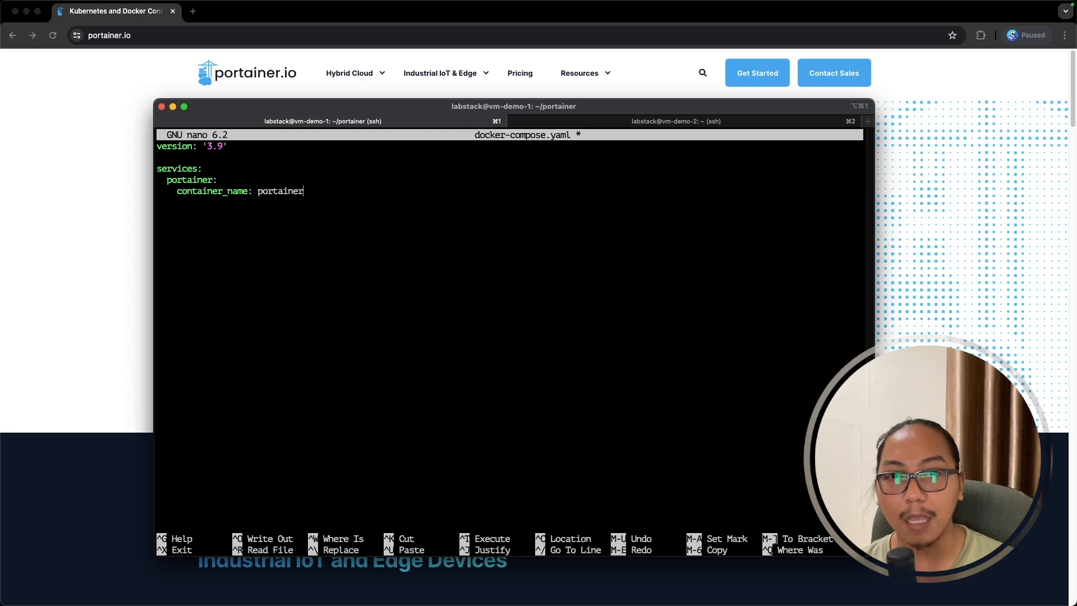
{"action": "key", "text": "Return"}
{"action": "type", "text": "im"}
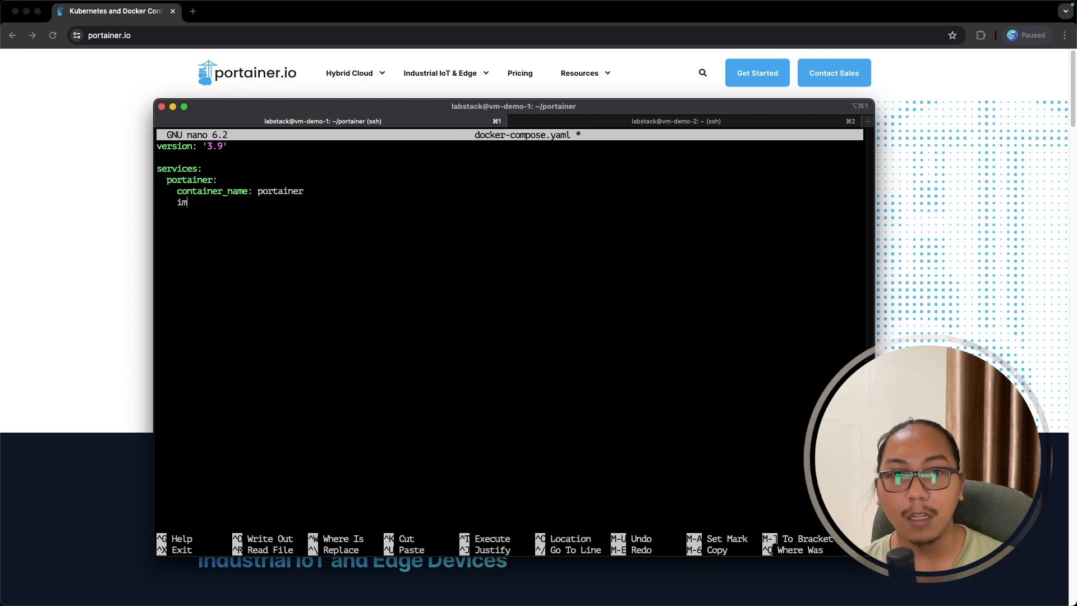
{"action": "type", "text": "age: portainer"}
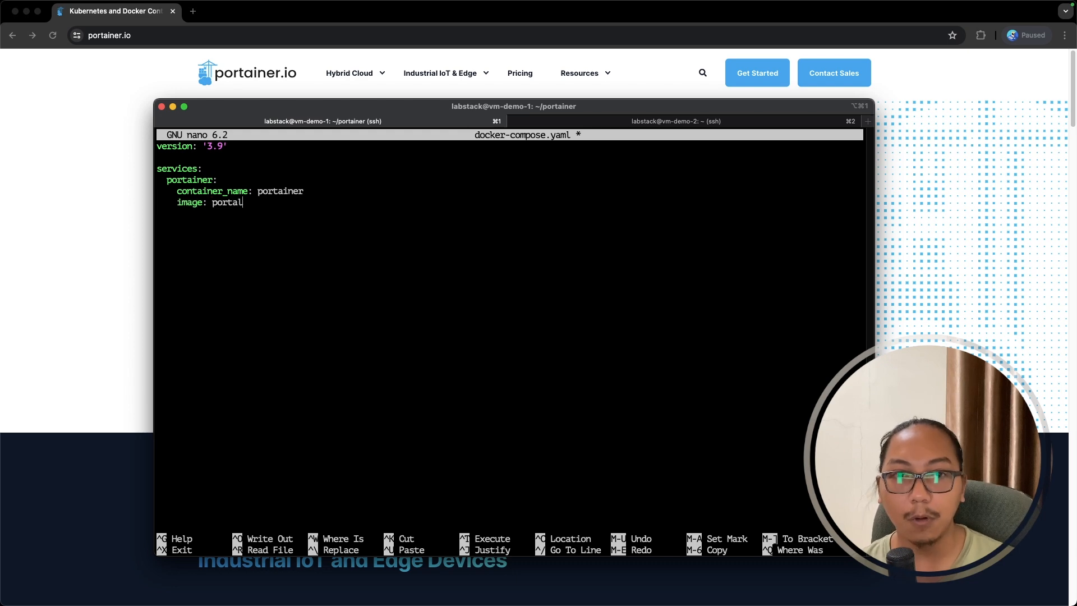
{"action": "type", "text": "/"}
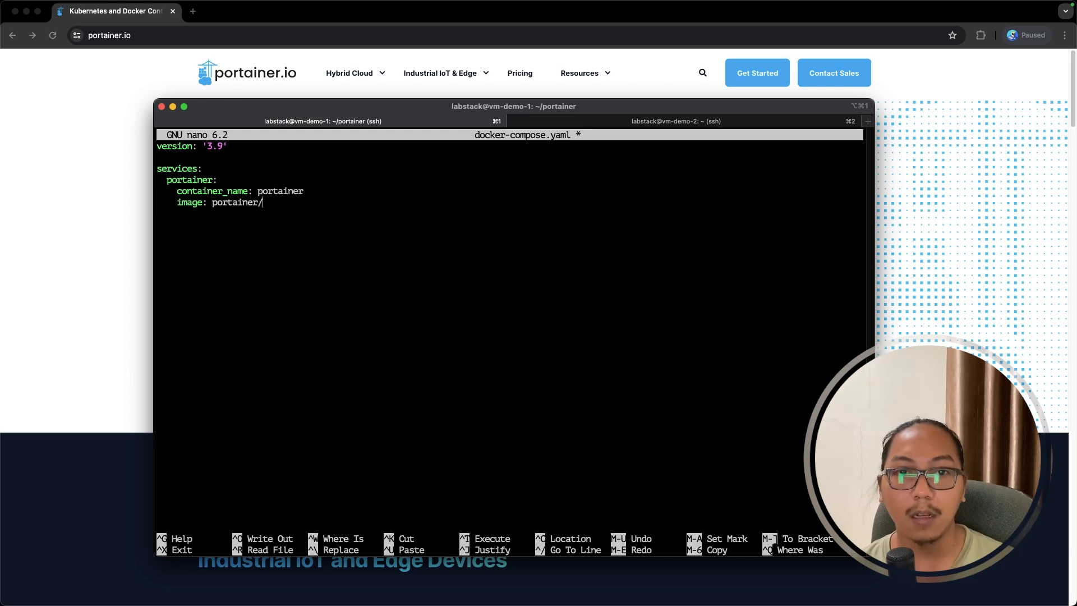
{"action": "type", "text": "portainer-ce"}
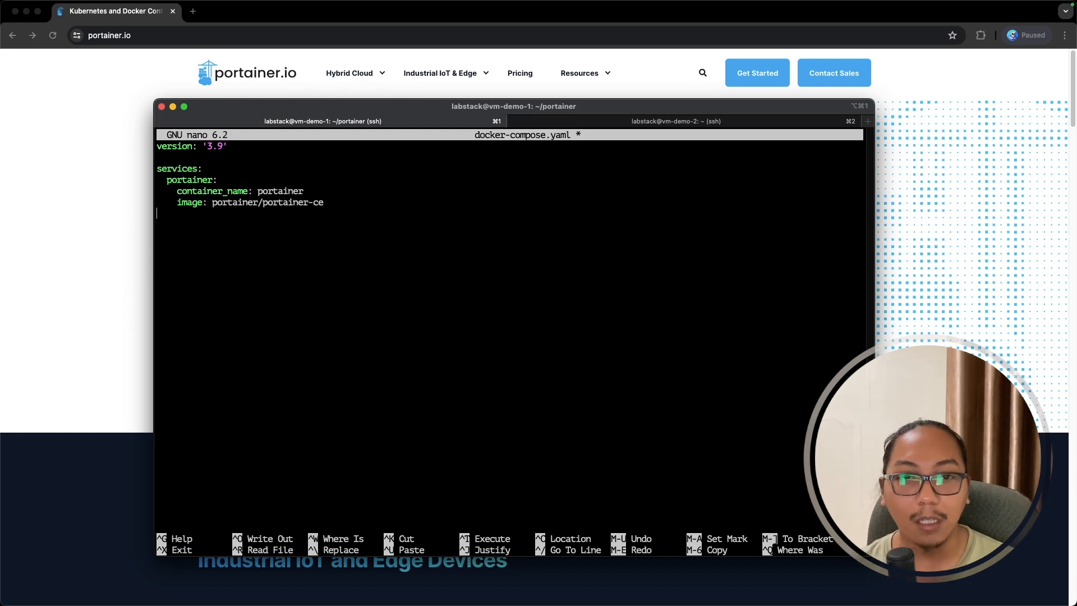
{"action": "type", "text": "restar"}
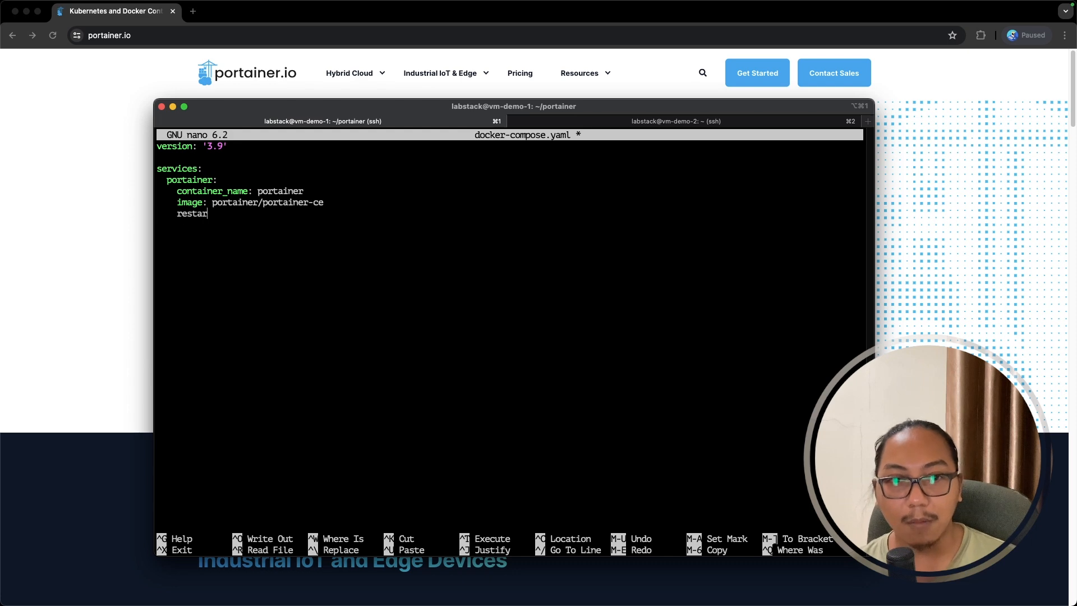
{"action": "type", "text": "t: always"}
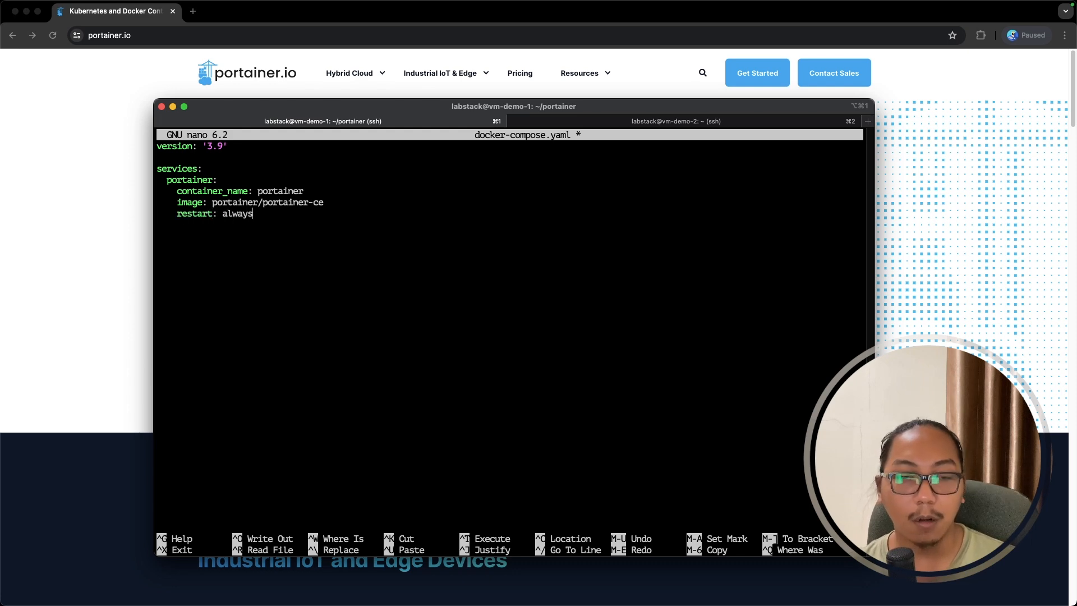
{"action": "key", "text": "Return"}
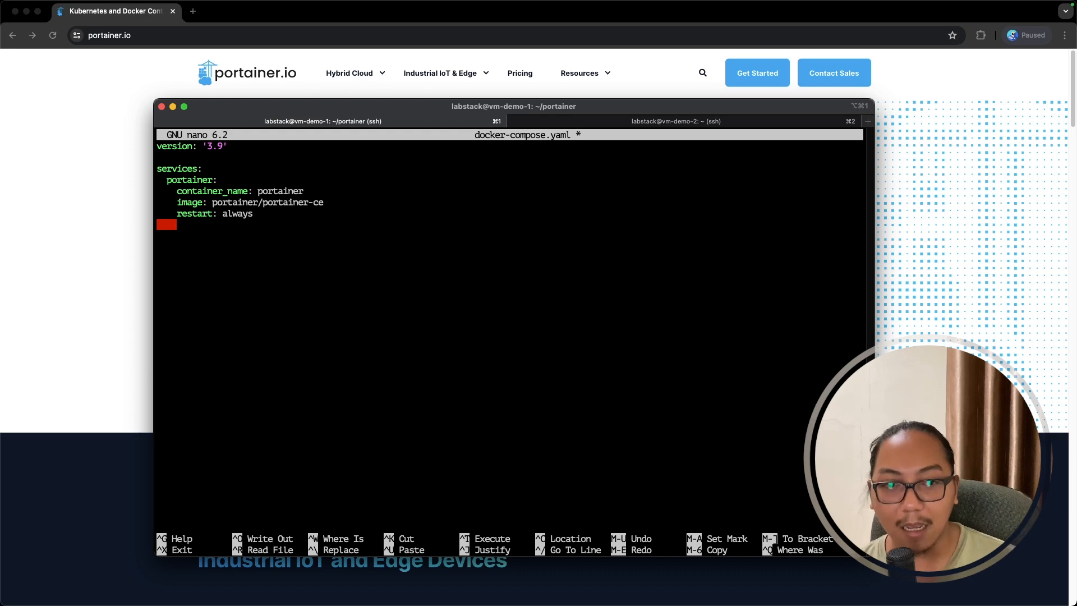
- Add ports 8000:8000 and 9443:9443 plus docker.sock and portainer-data:/data volume mounts
{"action": "type", "text": "ports:"}
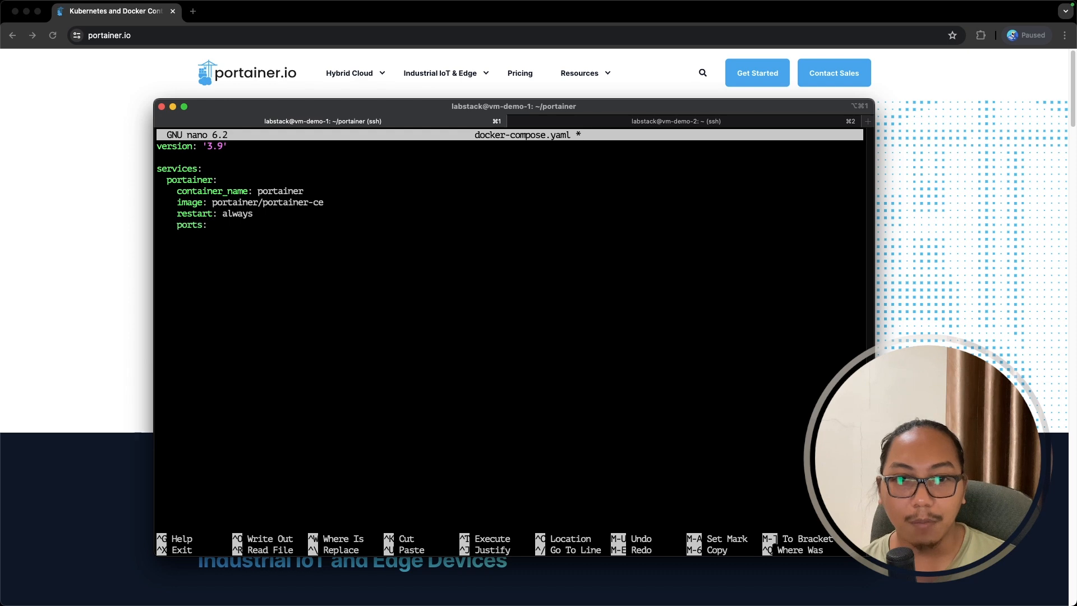
{"action": "key", "text": "Return"}
{"action": "type", "text": "- 8"}
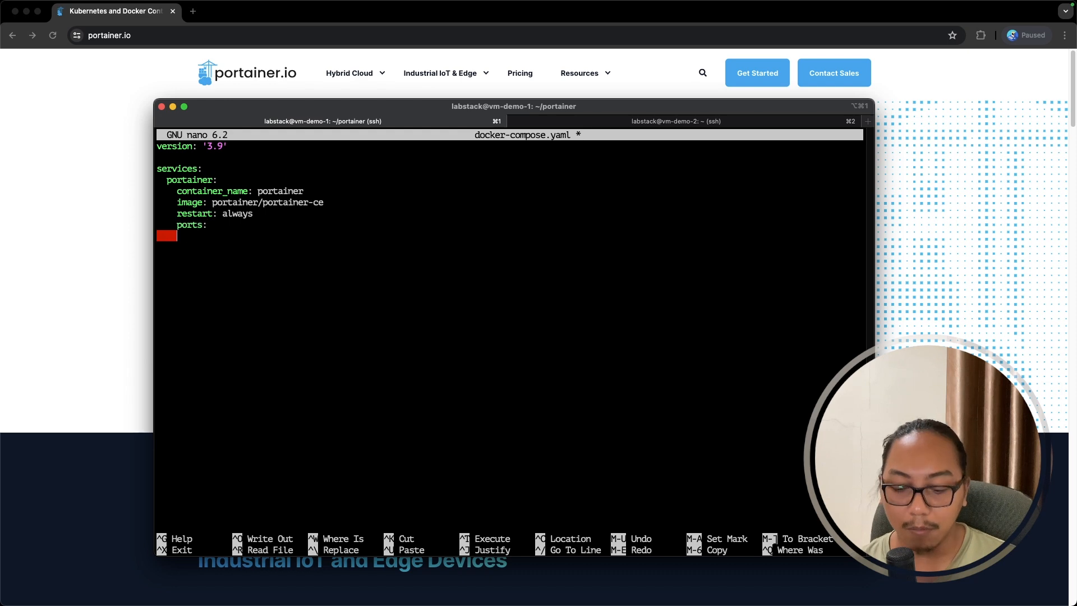
{"action": "type", "text": "0"}
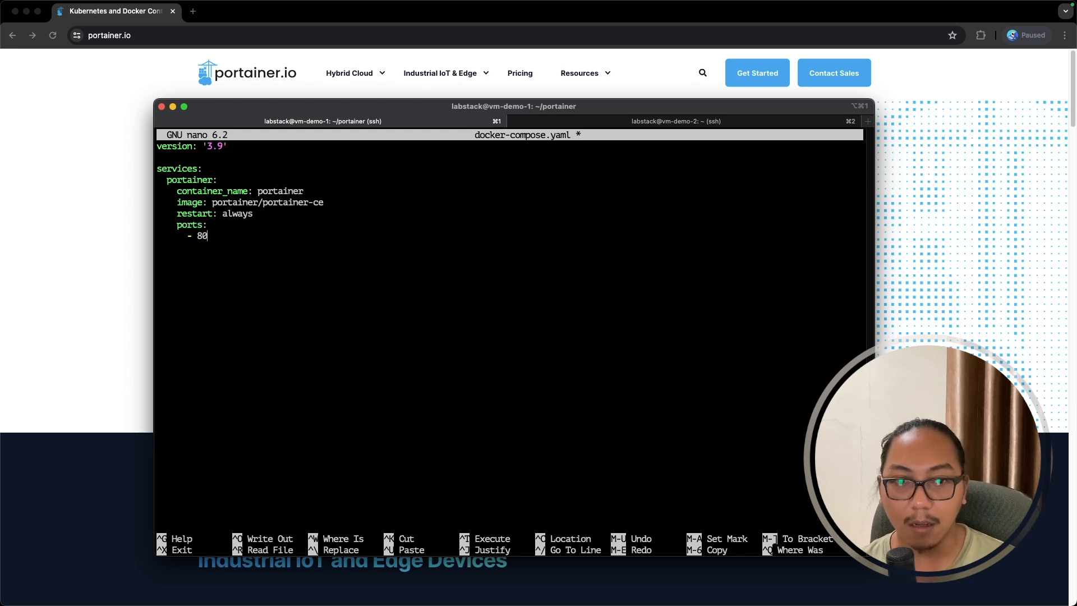
{"action": "type", "text": "00:8000"}
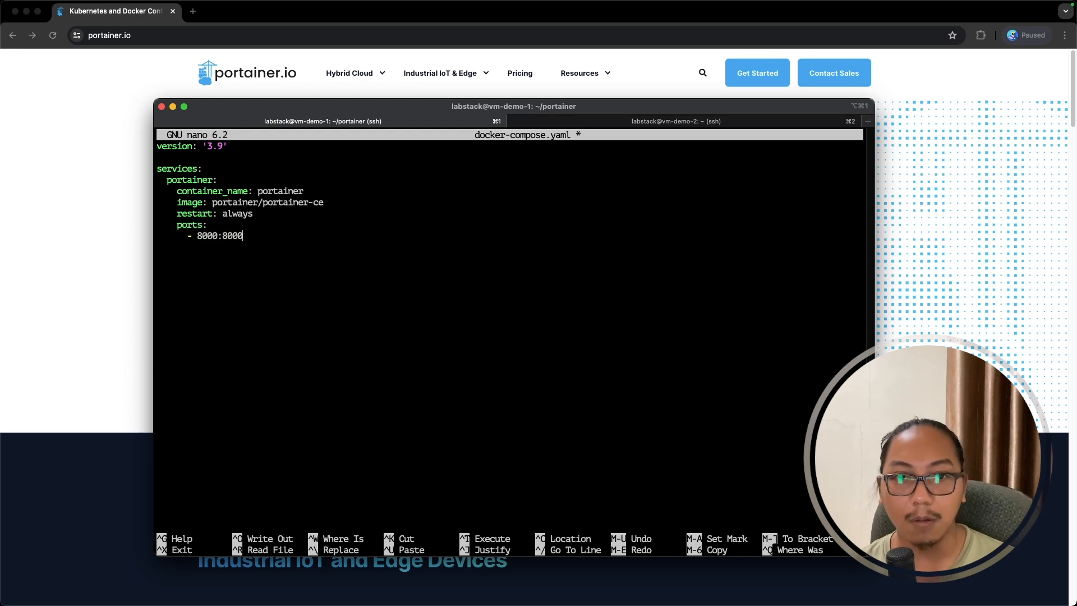
{"action": "key", "text": "Return"}
{"action": "type", "text": "- 9443:"}
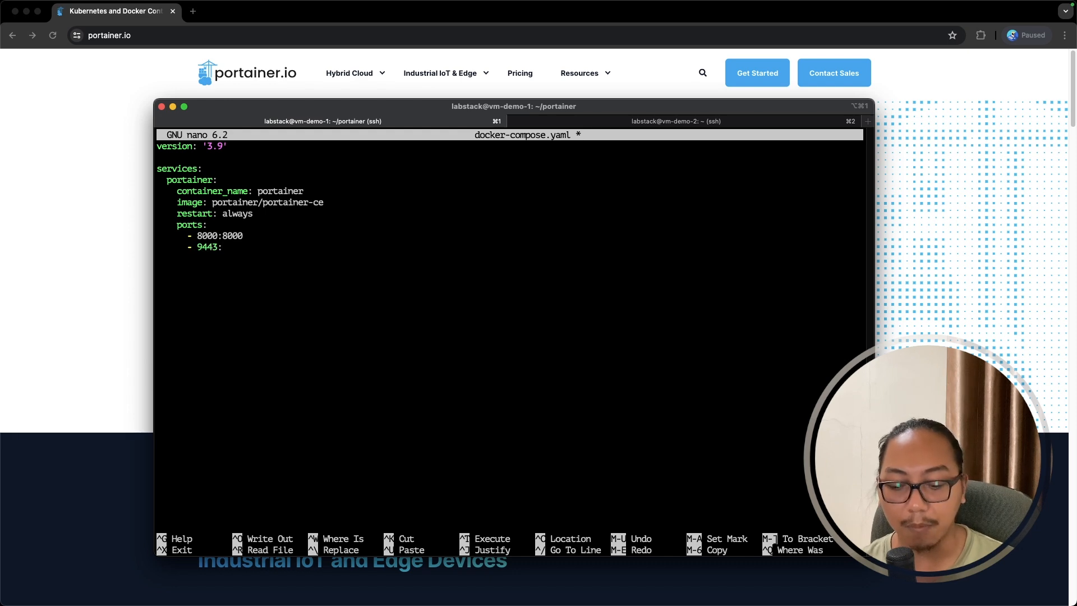
{"action": "type", "text": "9443 "}
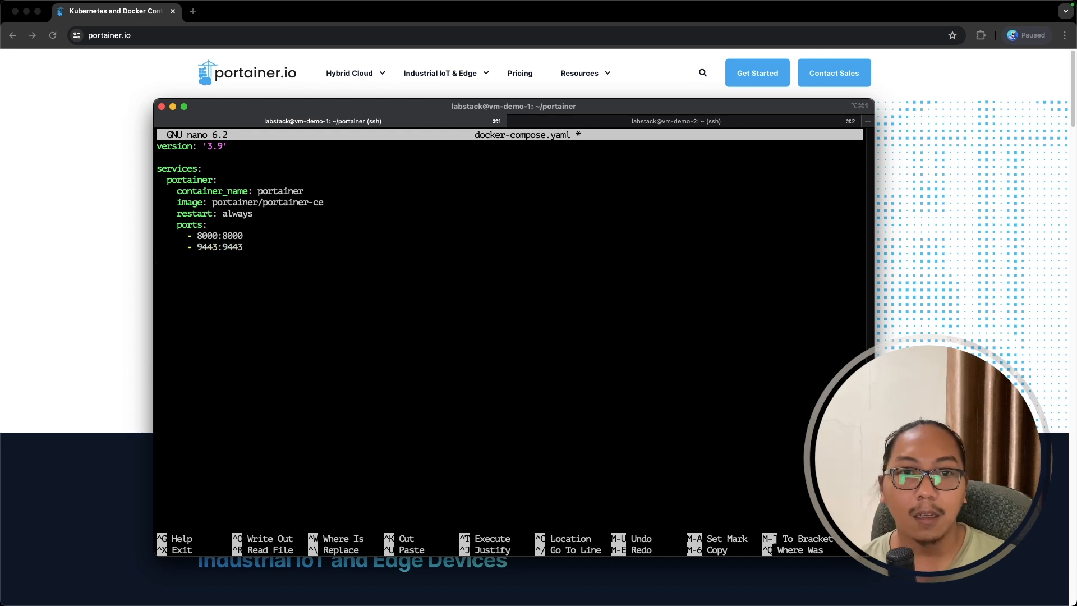
{"action": "type", "text": "    volumes:"}
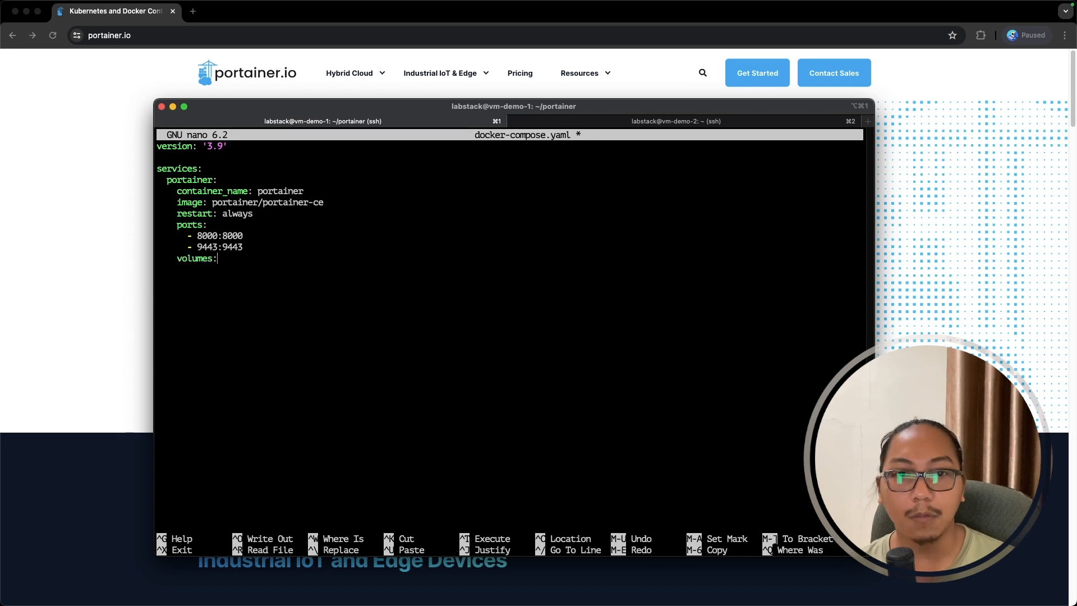
{"action": "key", "text": "Return"}
{"action": "type", "text": "-"}
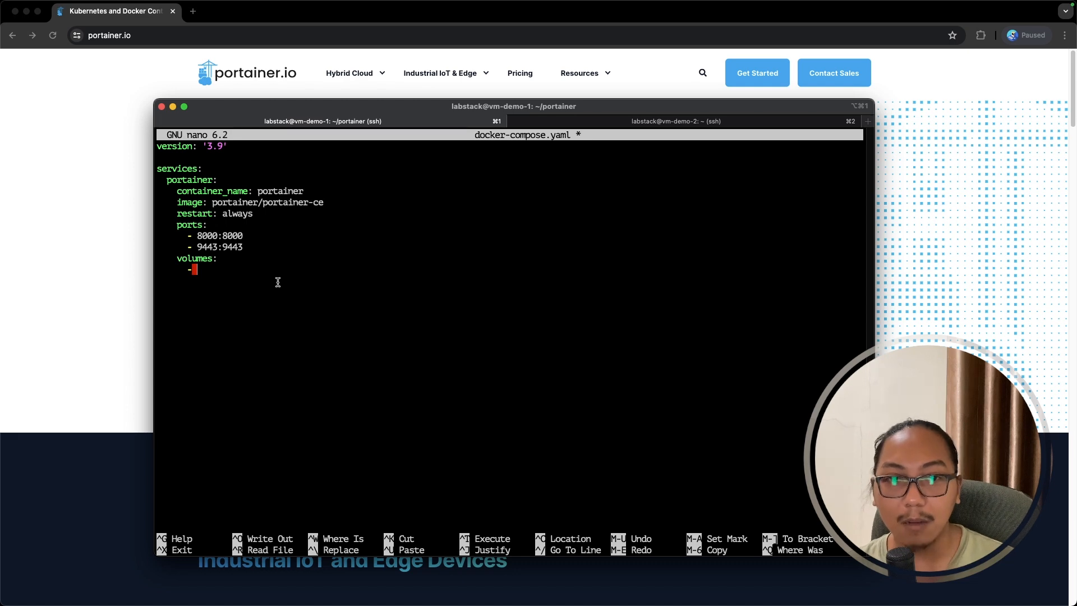
{"action": "type", "text": "/var/r"}
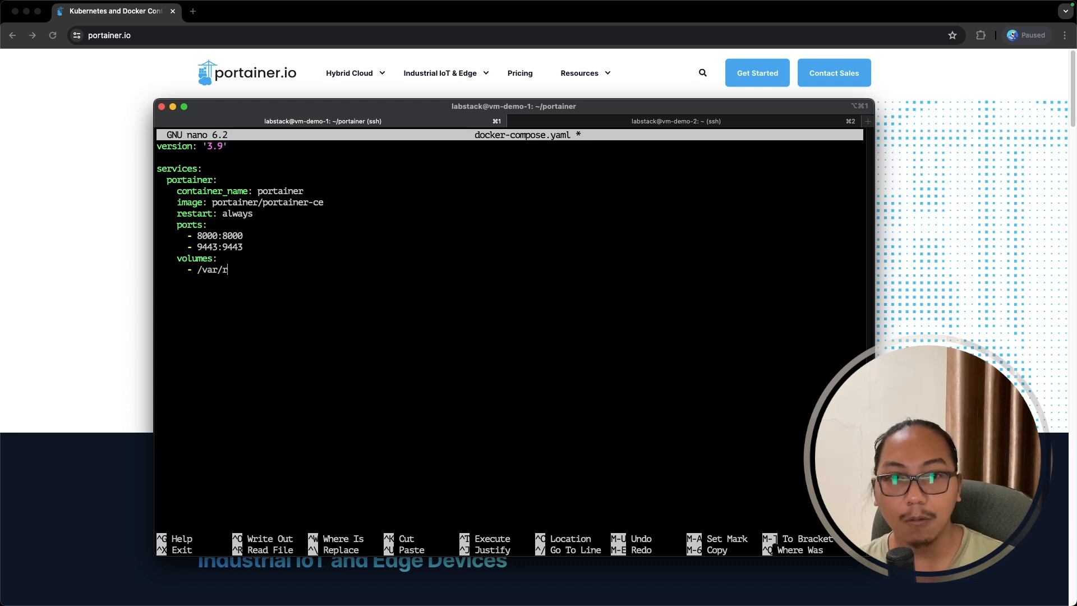
{"action": "type", "text": "un/"}
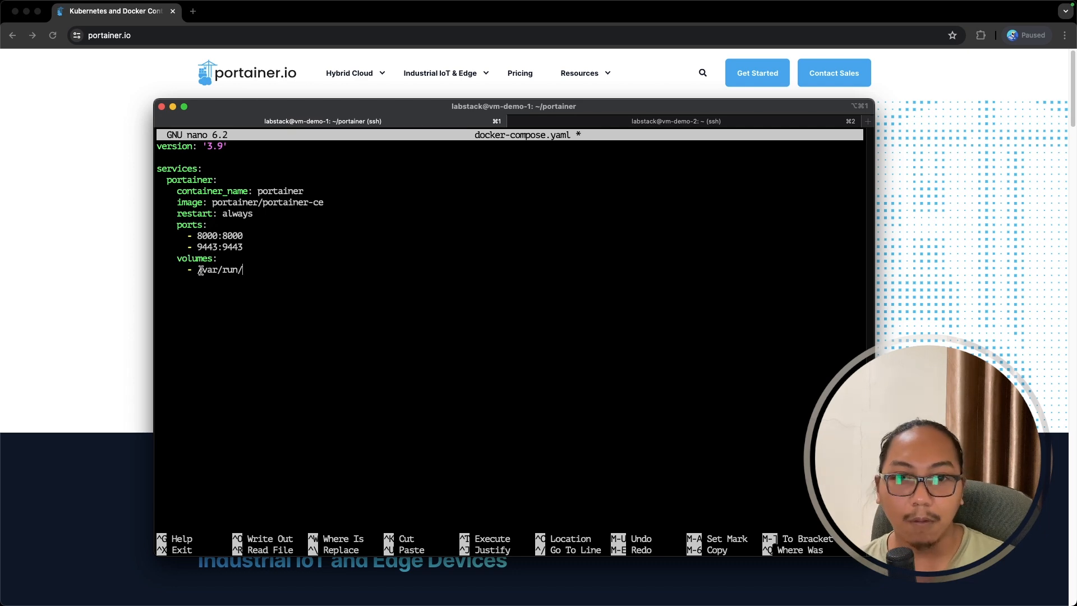
{"action": "type", "text": "docke"}
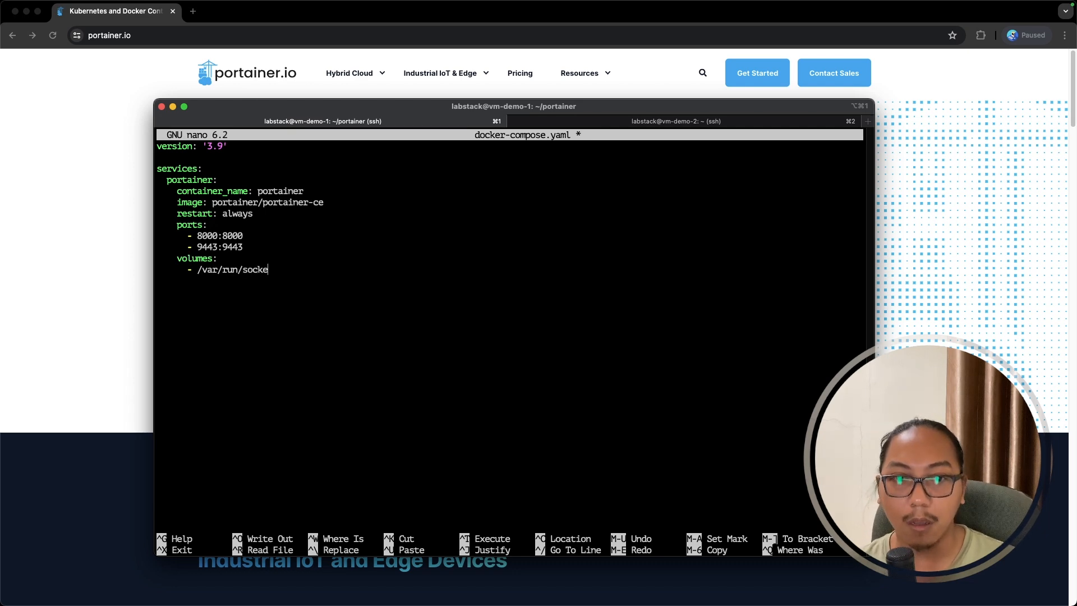
{"action": "key", "text": "BackSpace"}
{"action": "key", "text": "BackSpace"}
{"action": "type", "text": "ker.sock"}
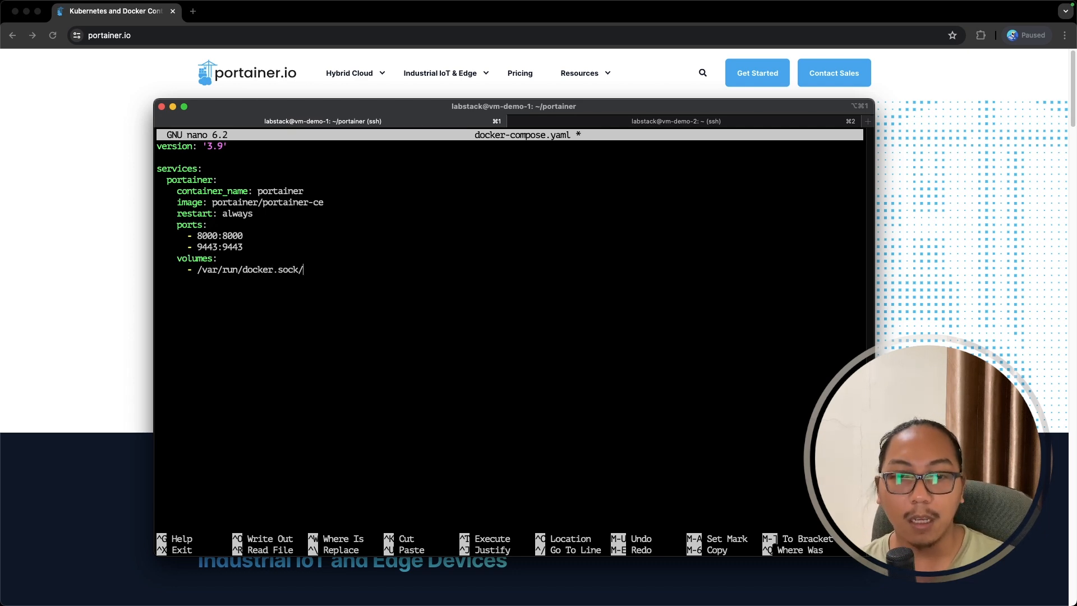
{"action": "left_click_drag", "start_coordinate": [197, 269], "coordinate": [295, 269]}
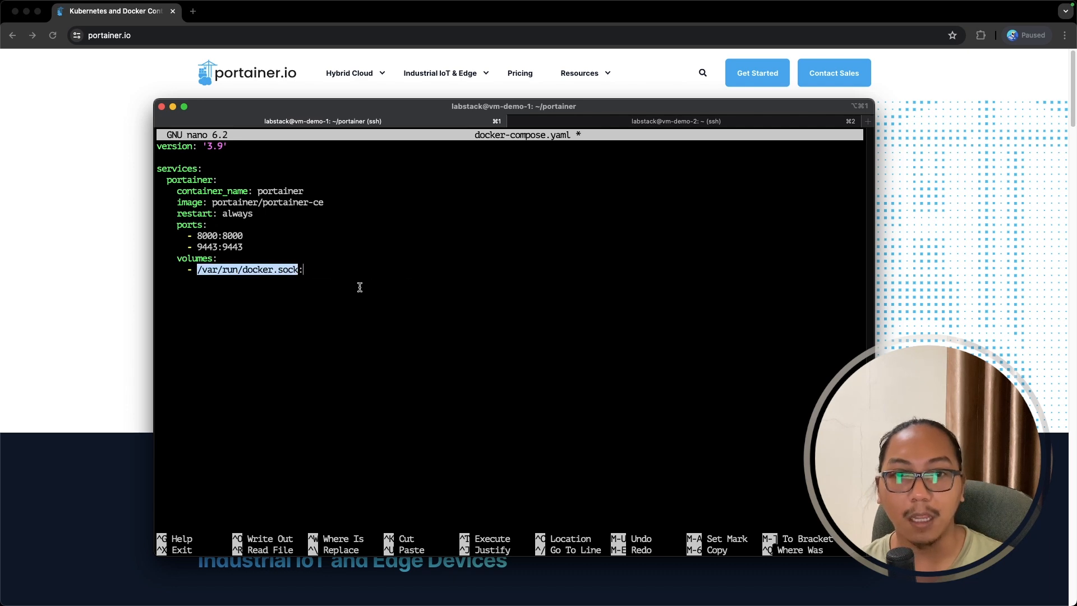
{"action": "type", "text": "/var/run/docker.sock"}
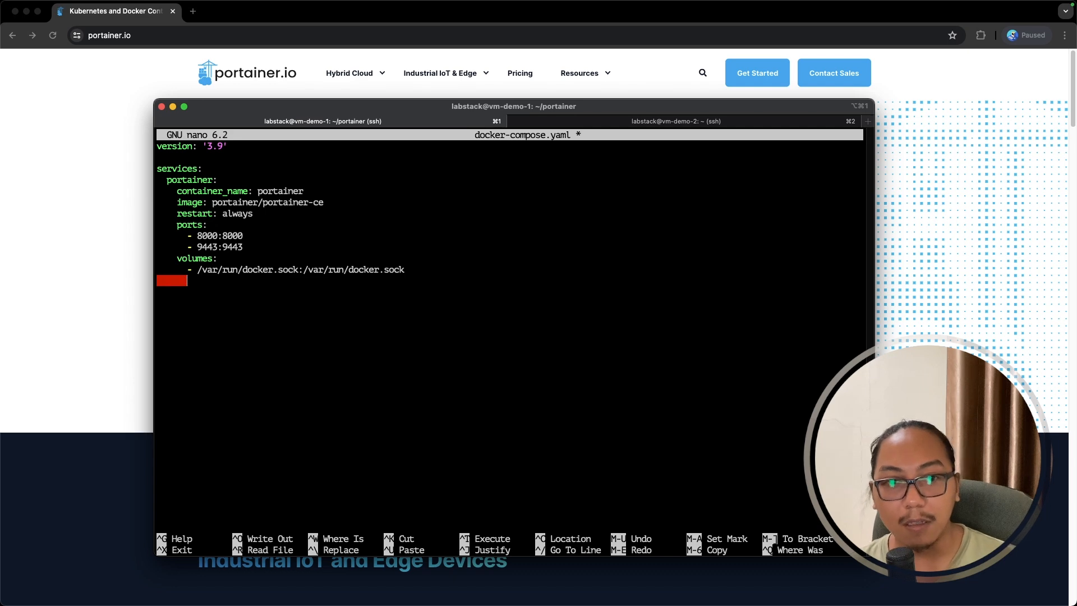
{"action": "type", "text": "-"}
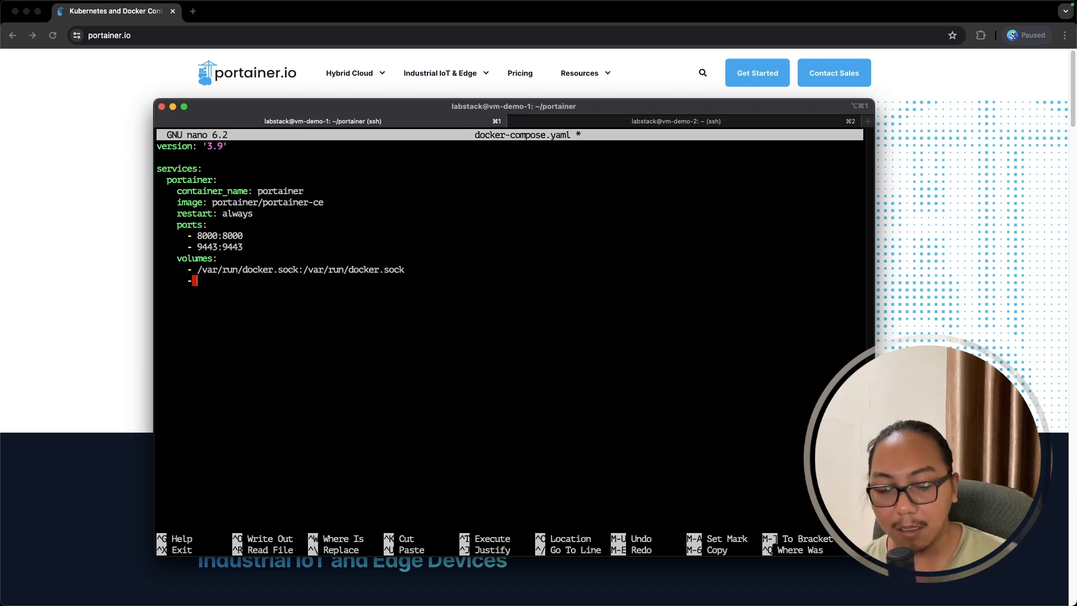
{"action": "type", "text": "portainer-data"}
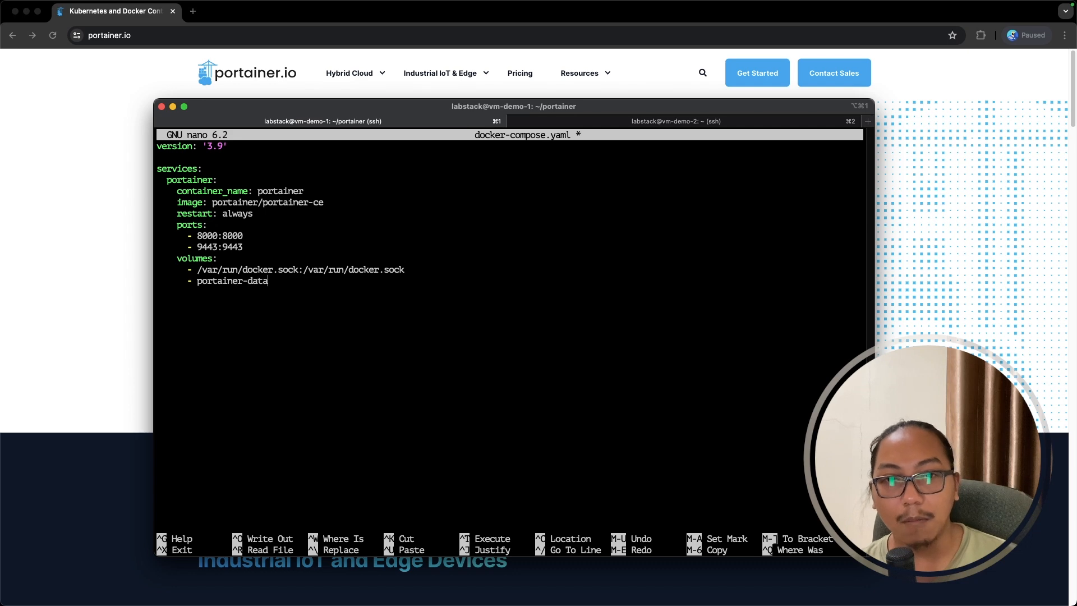
{"action": "type", "text": ":/"}
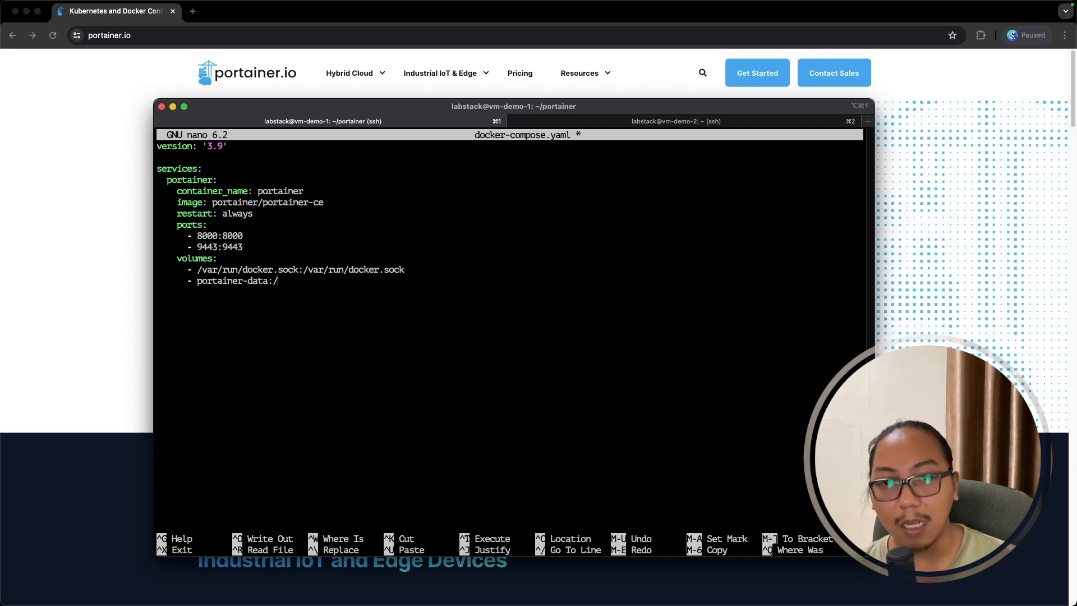
{"action": "type", "text": "data"}
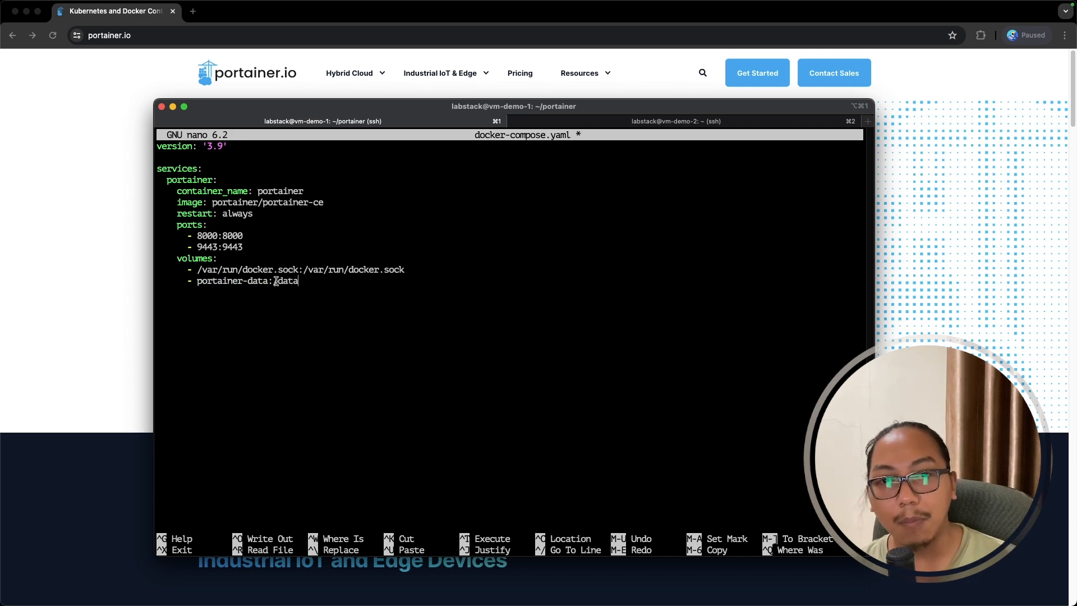
{"action": "left_click_drag", "start_coordinate": [276, 280], "coordinate": [299, 281]}
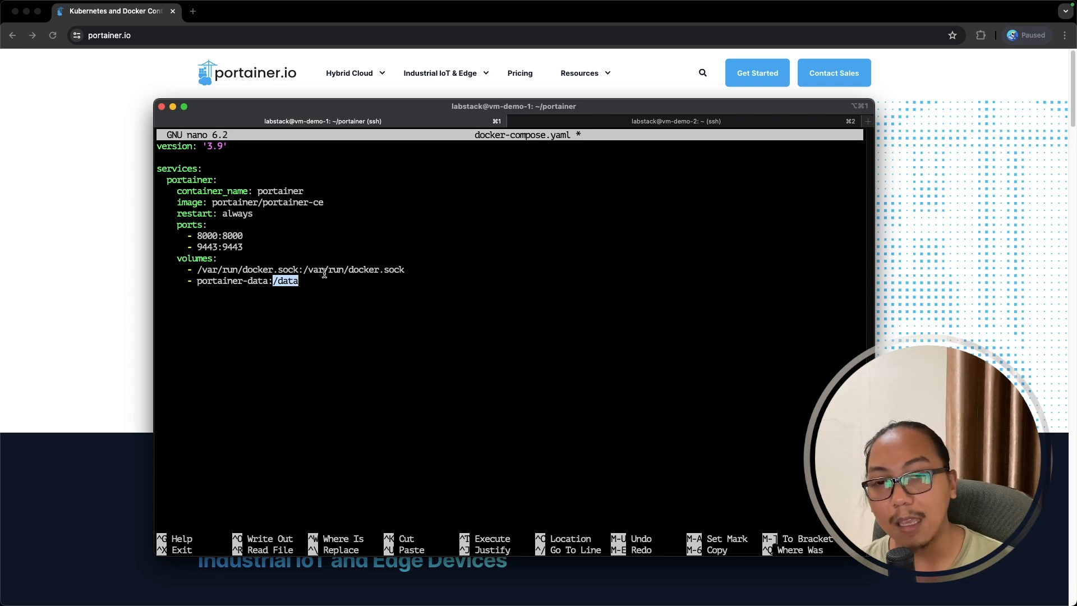
{"action": "left_click", "coordinate": [326, 278]}
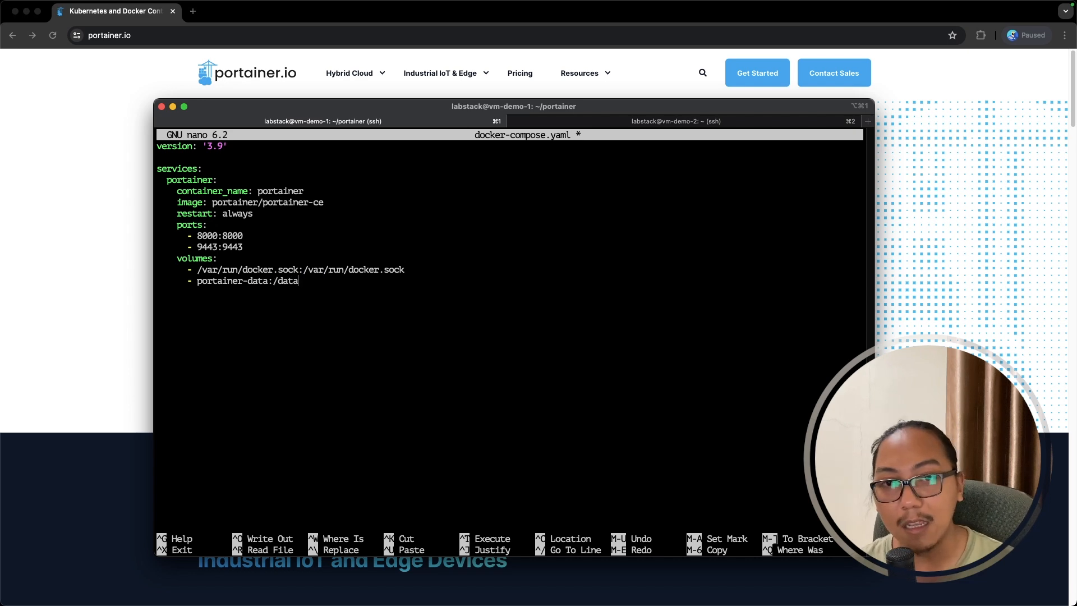
- Declare a top-level portainer-data volume with name: portainer-data
{"action": "type", "text": "volumes:"}
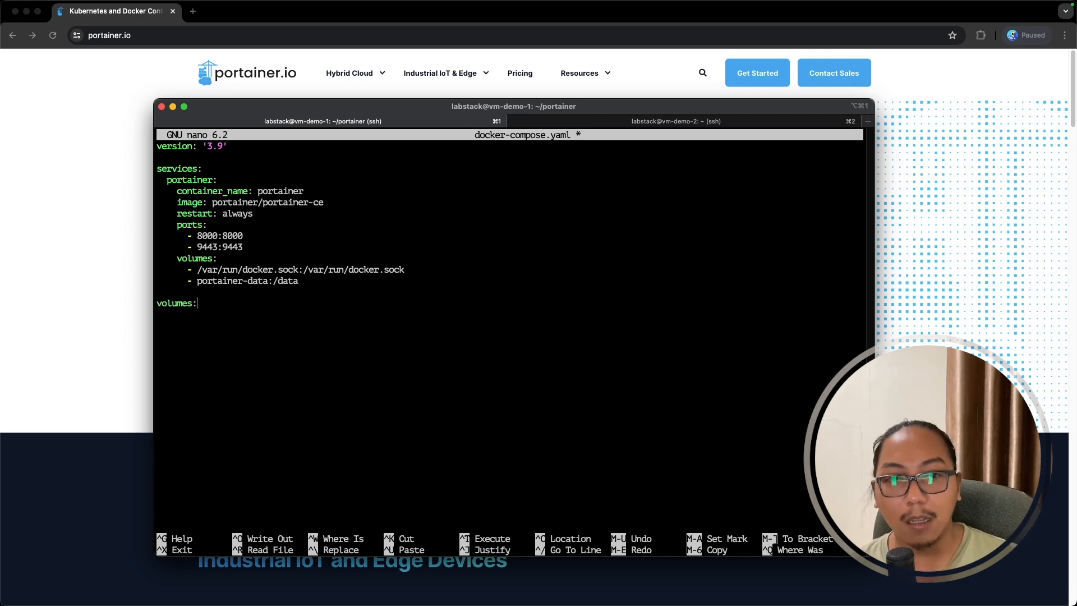
{"action": "key", "text": "Return"}
{"action": "type", "text": "p"}
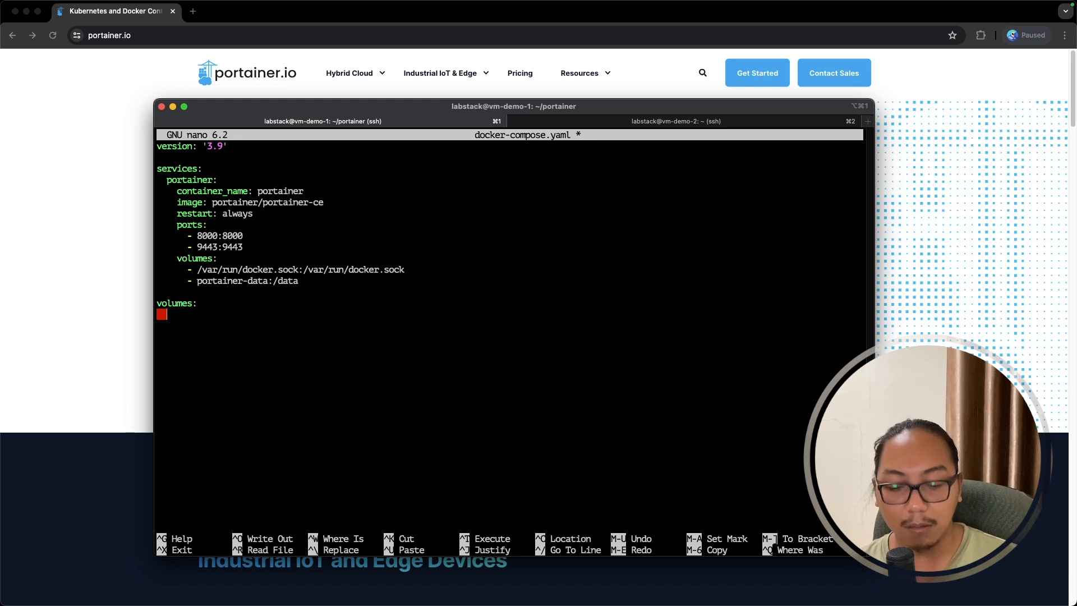
{"action": "type", "text": "ortainer-data:"}
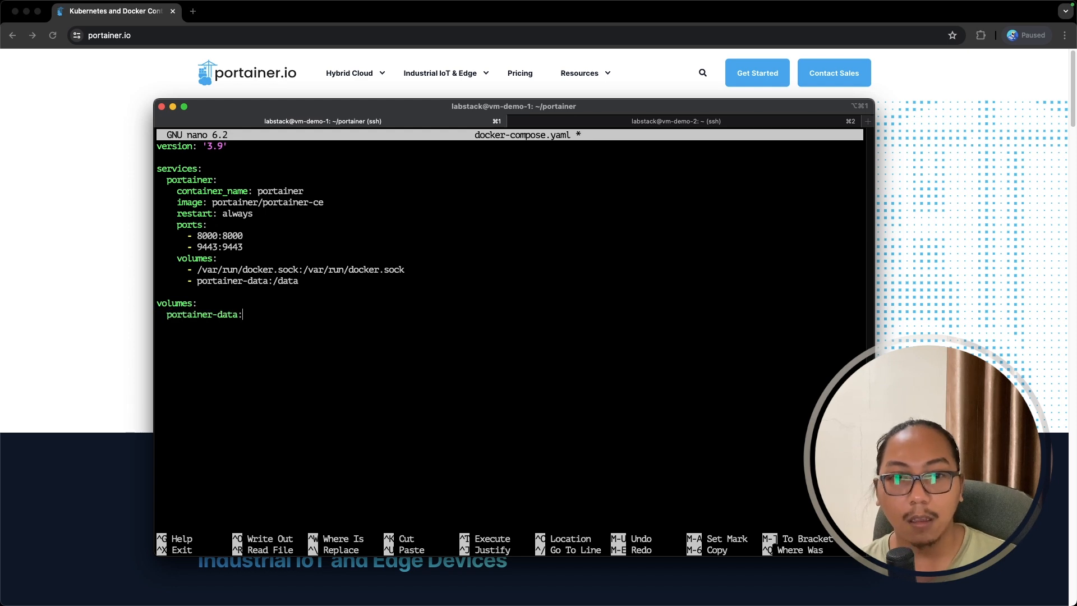
{"action": "key", "text": "Return"}
{"action": "type", "text": "- por"}
{"action": "key", "text": "BackSpace"}
{"action": "key", "text": "BackSpace"}
{"action": "key", "text": "BackSpace"}
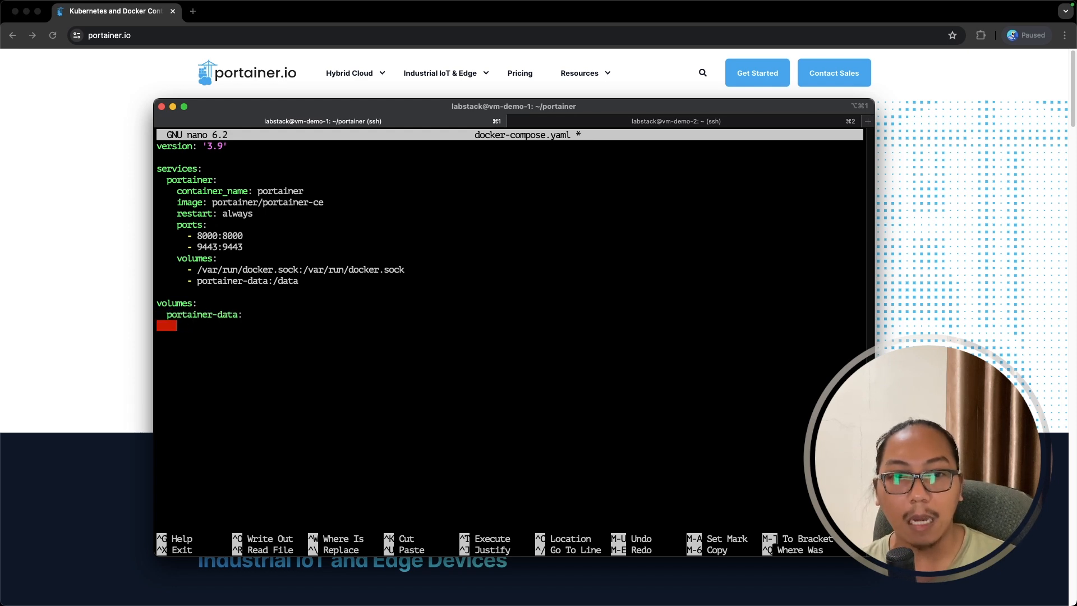
{"action": "type", "text": "name: portainer-data"}
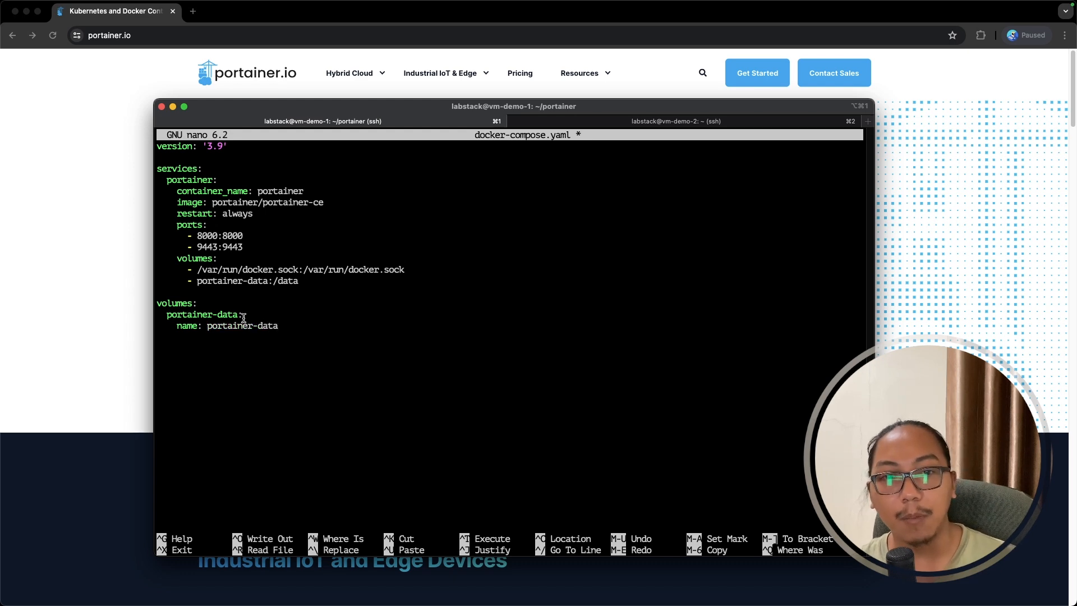
- Review the finished compose file and exit nano with Ctrl+X
{"action": "left_click_drag", "start_coordinate": [243, 315], "coordinate": [157, 306]}
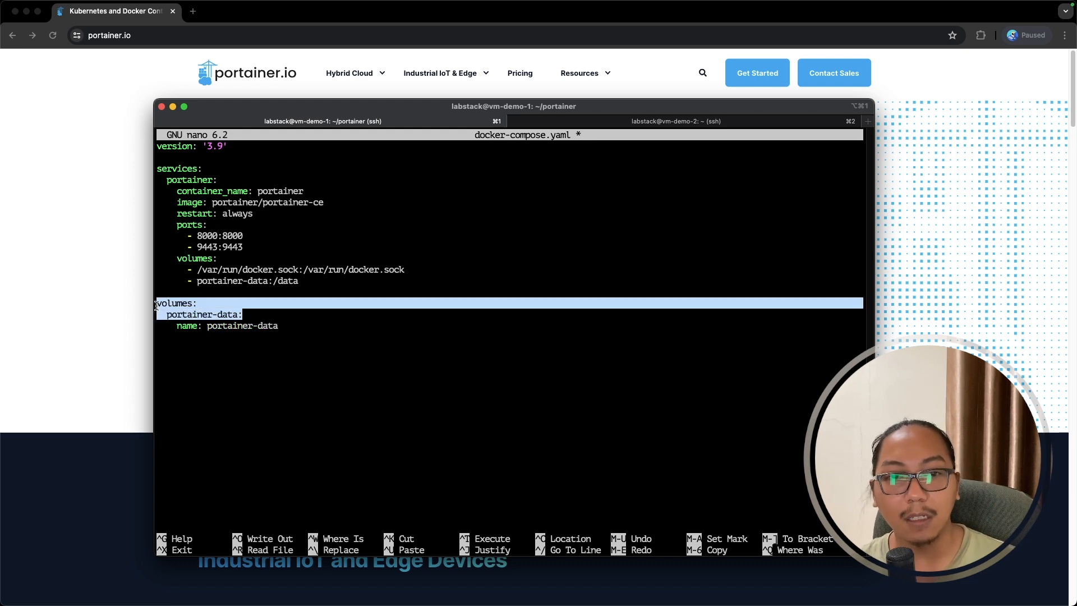
{"action": "triple_click", "coordinate": [306, 338]}
{"action": "left_click_drag", "start_coordinate": [279, 332], "coordinate": [151, 153]}
{"action": "left_click", "coordinate": [293, 292]}
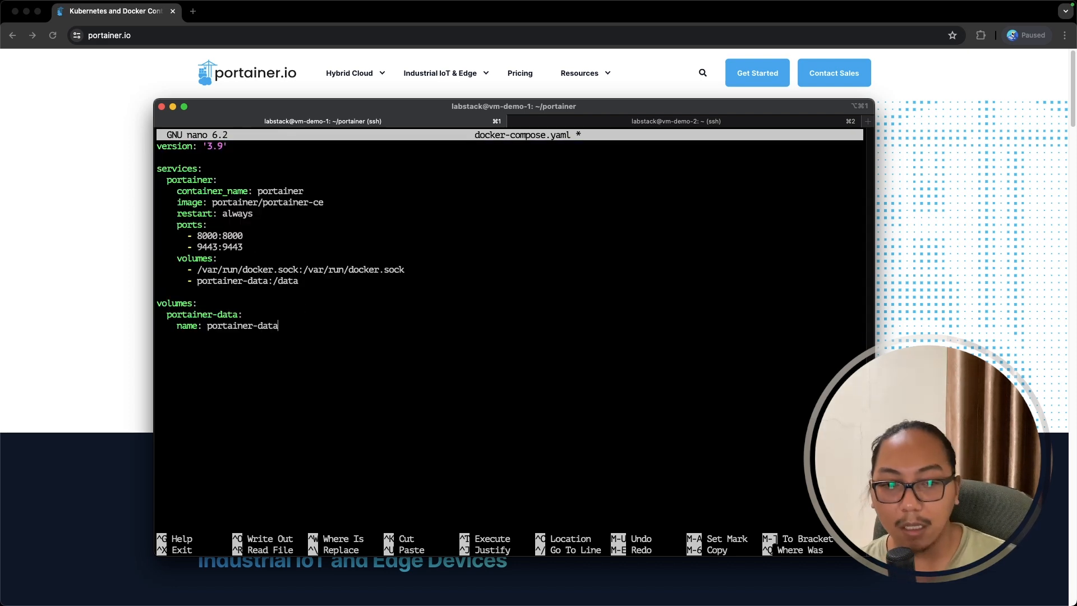
{"action": "key", "text": "ctrl+x"}
- Save docker-compose.yaml, list the folder with ls -l, and run docker compose up -d
{"action": "key", "text": "y"}
{"action": "key", "text": "Return"}
{"action": "type", "text": "ls"}
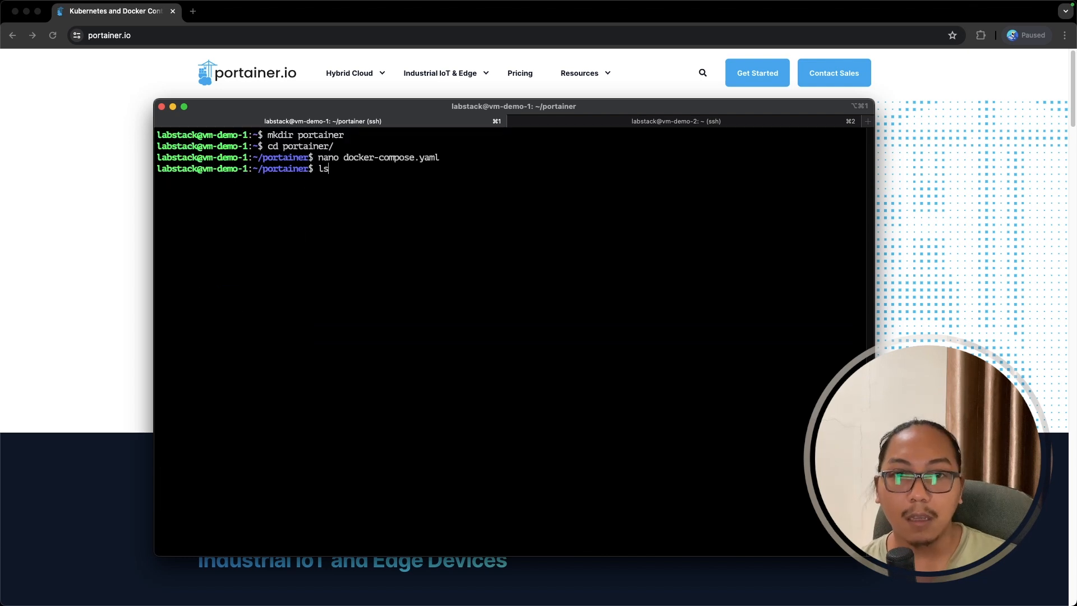
{"action": "type", "text": " -l"}
{"action": "key", "text": "Return"}
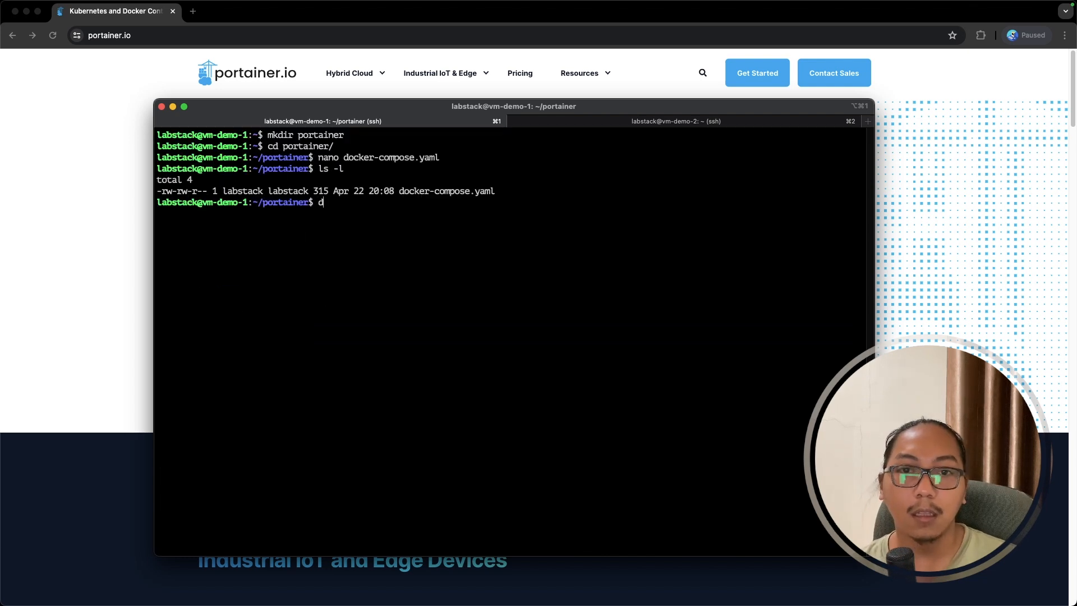
{"action": "type", "text": "docker com"}
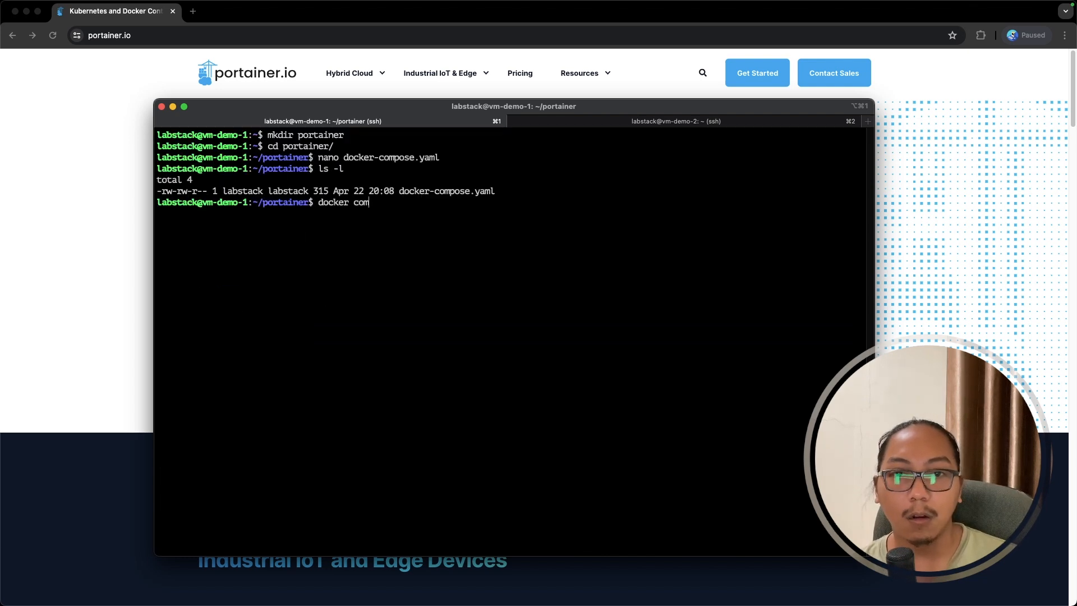
{"action": "type", "text": "pose up -d"}
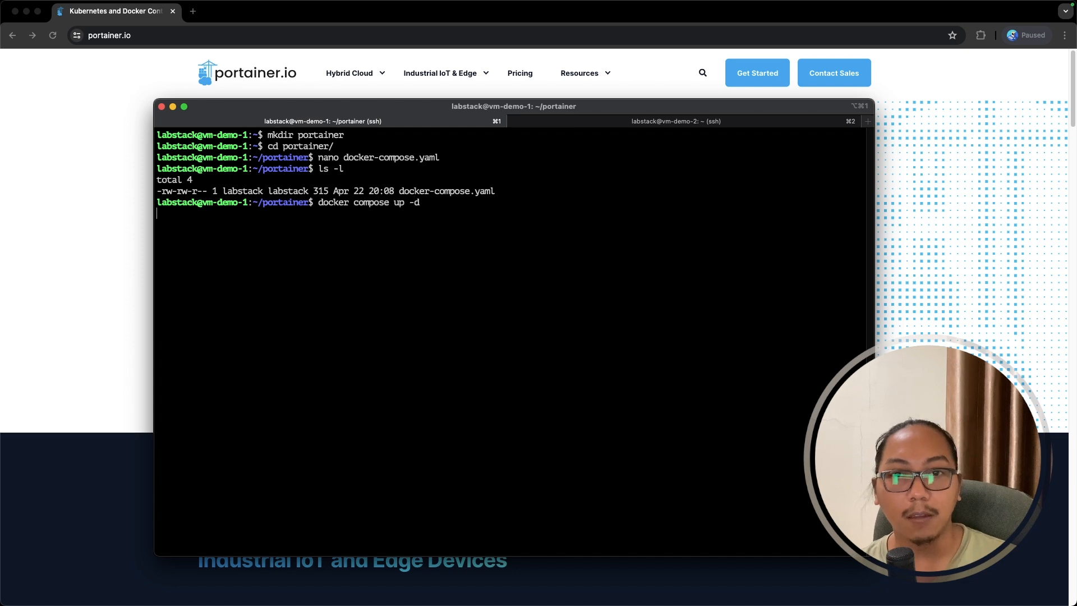
{"action": "key", "text": "Return"}
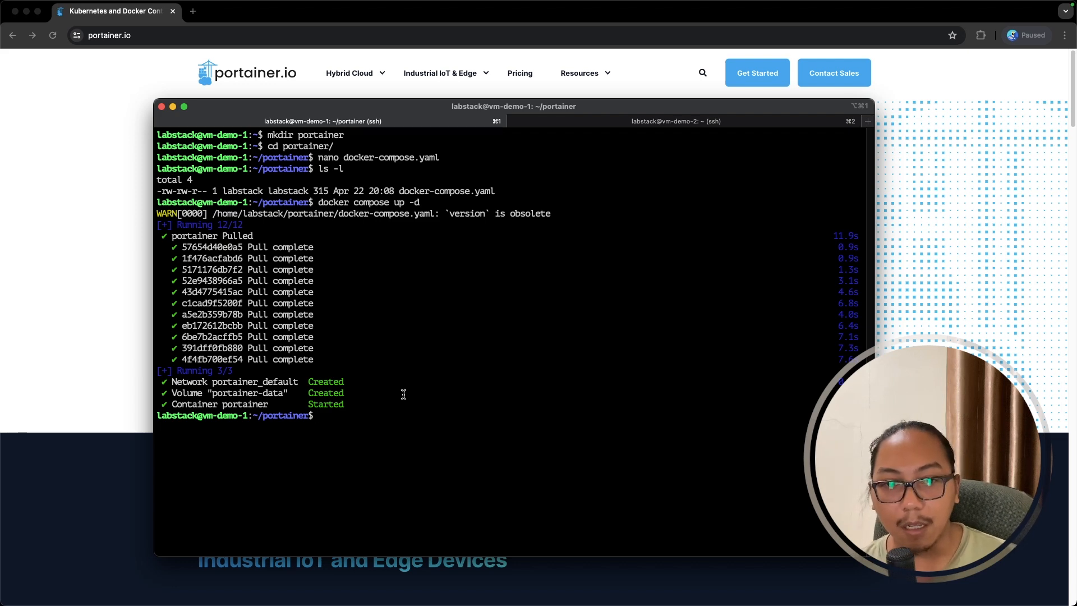
- Check with docker ps that the portainer container is up on ports 8000 and 9443
{"action": "type", "text": "docker"}
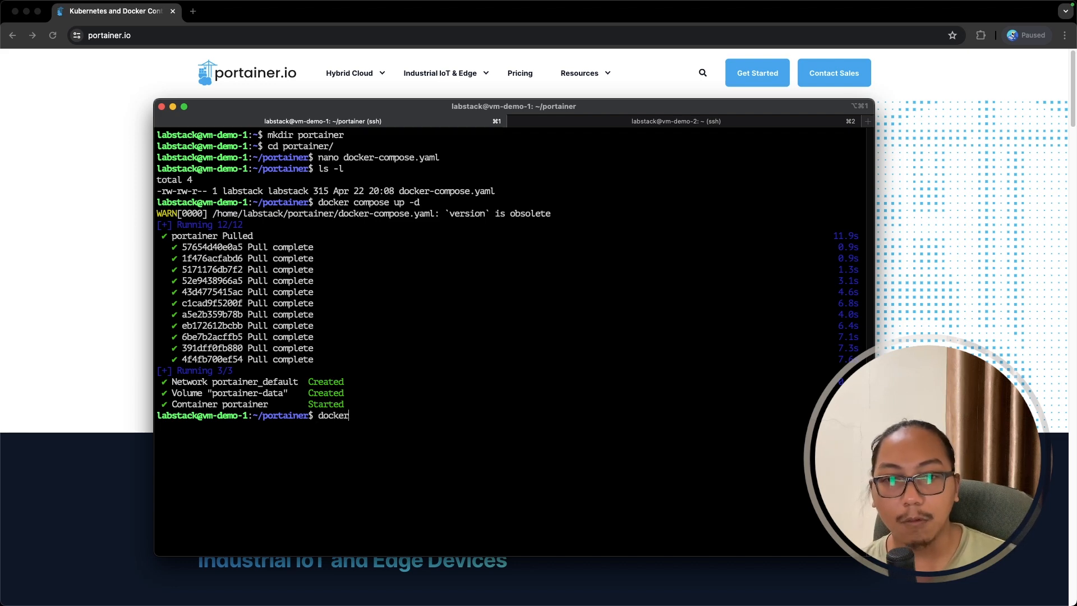
{"action": "type", "text": " ps"}
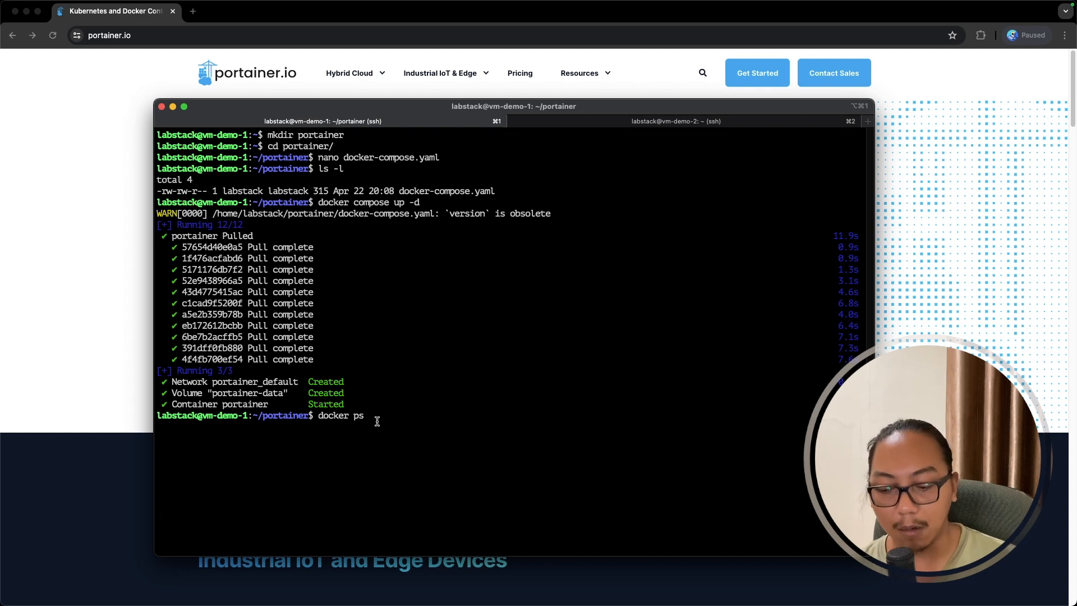
{"action": "key", "text": "Return"}
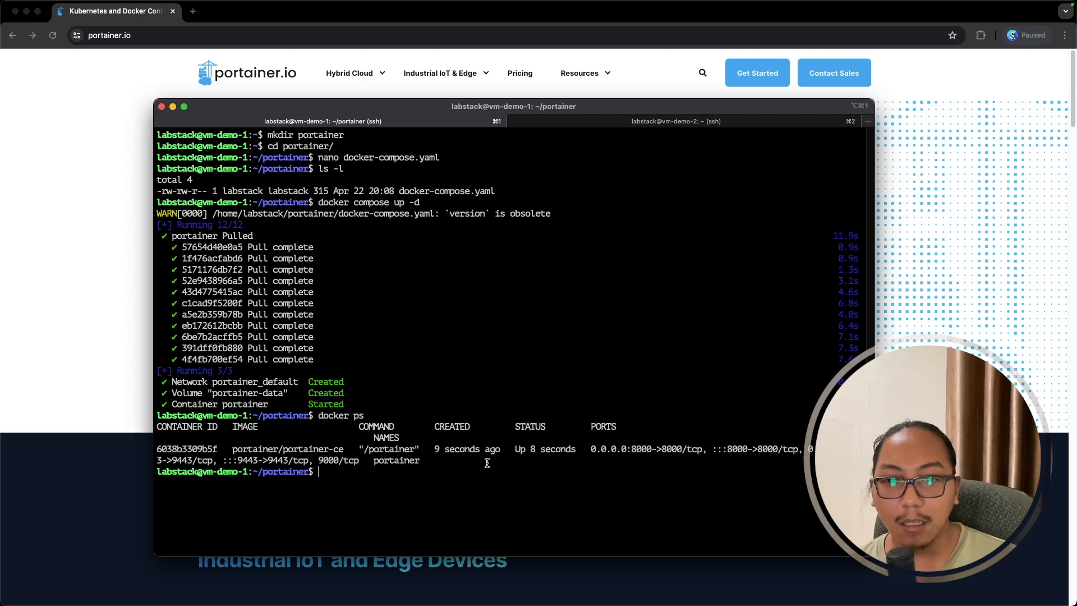
{"action": "left_click_drag", "start_coordinate": [516, 450], "coordinate": [575, 450]}
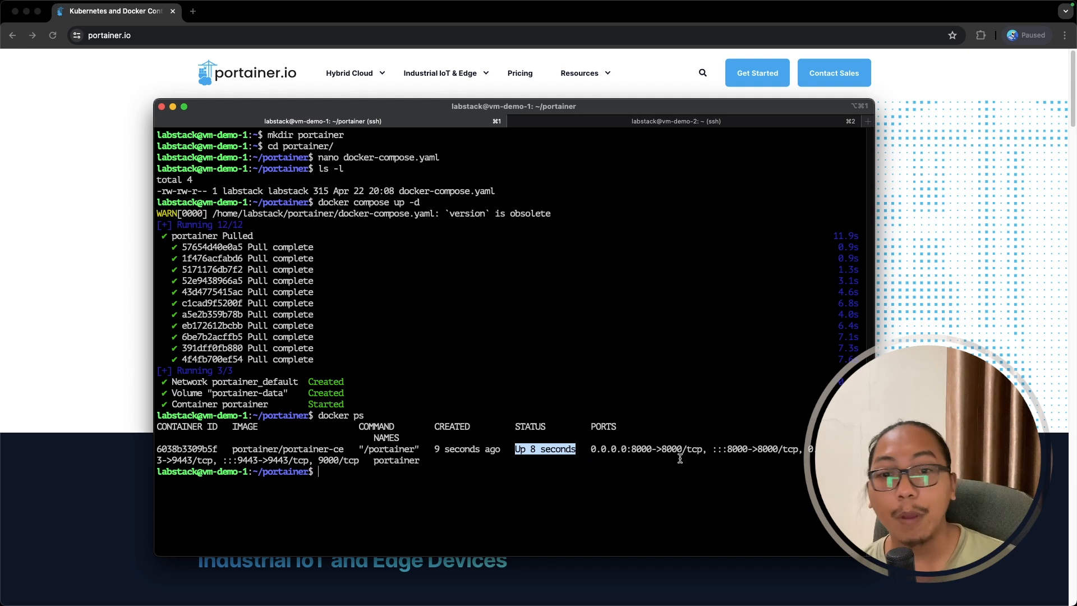
{"action": "left_click", "coordinate": [638, 492]}
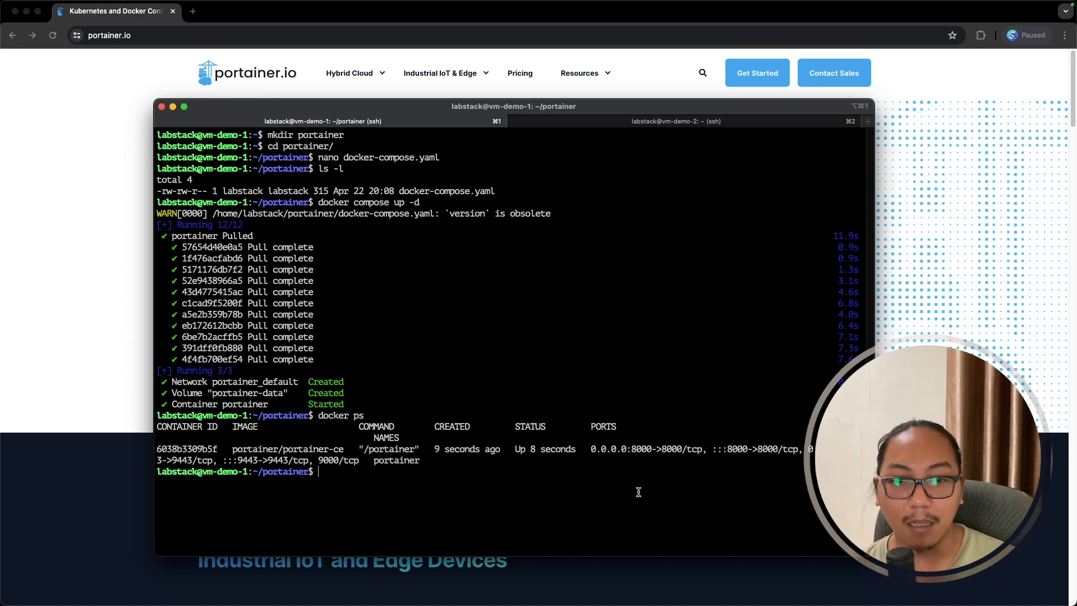
- List the VM's addresses with hostname -I and copy 10.101.120.51
{"action": "type", "text": "hos"}
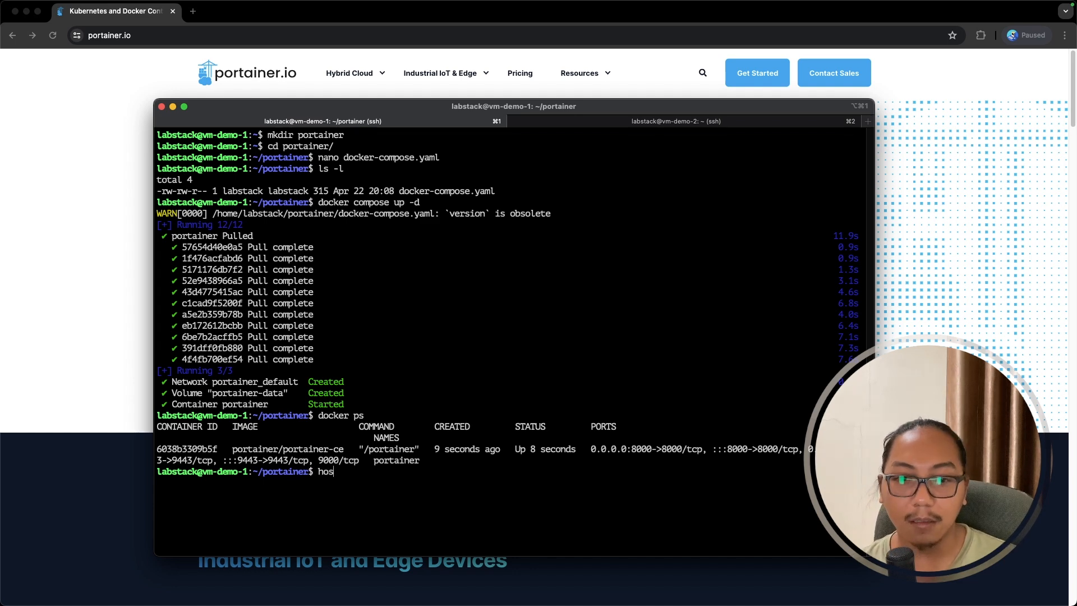
{"action": "type", "text": "tname -I"}
{"action": "key", "text": "Return"}
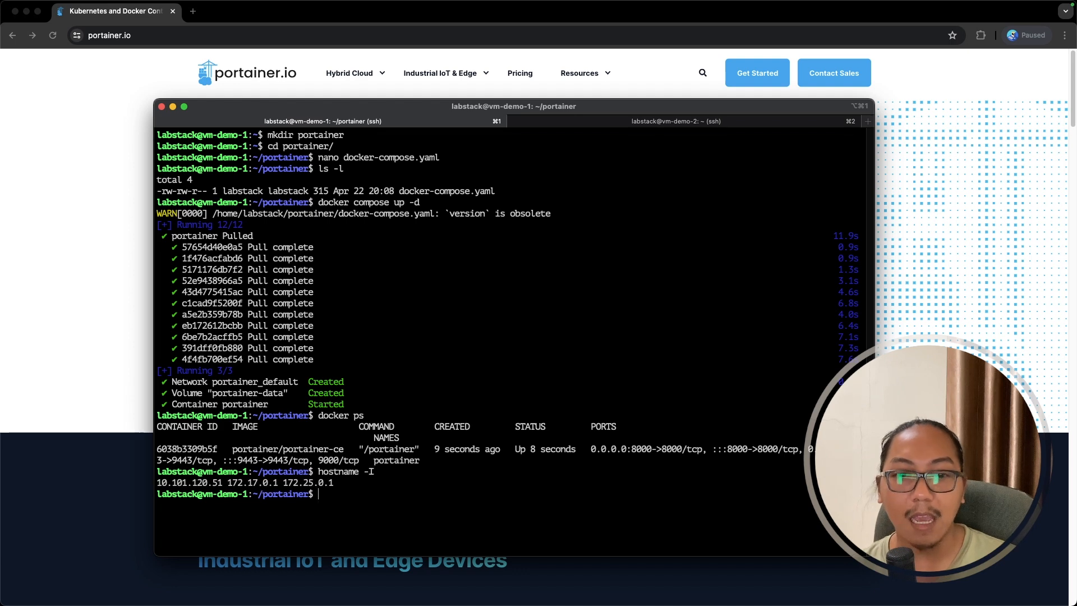
{"action": "left_click_drag", "start_coordinate": [223, 483], "coordinate": [158, 484]}
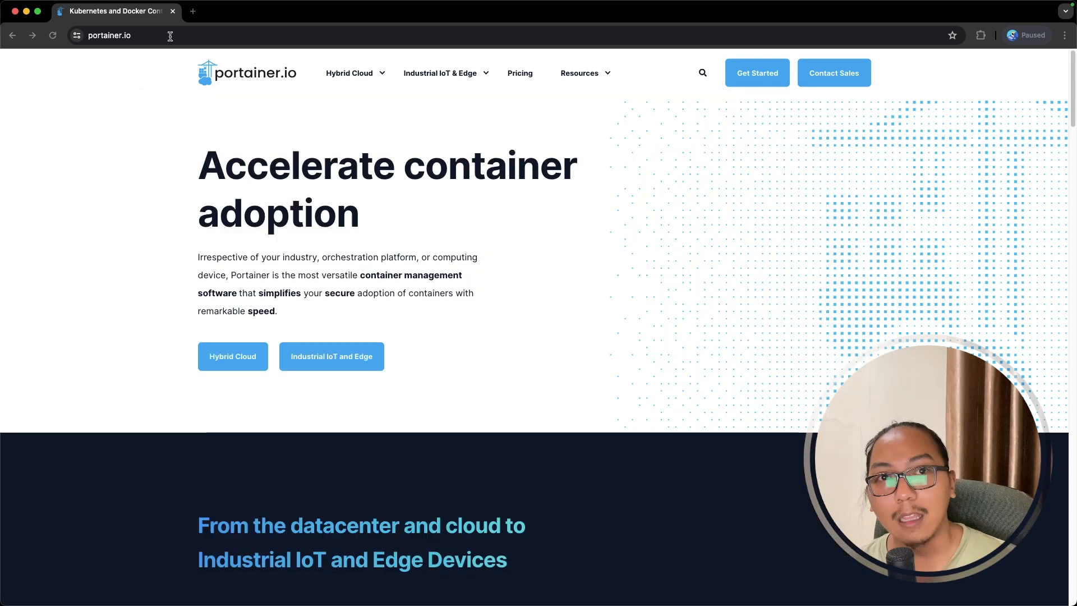
{"action": "left_click", "coordinate": [169, 35]}
{"action": "key", "text": "super+a"}
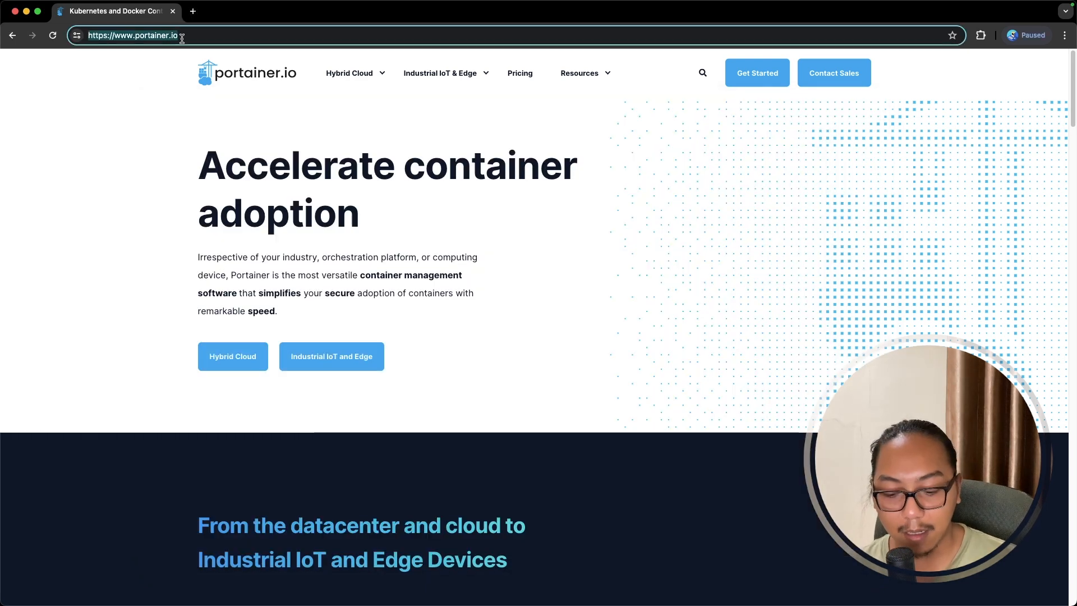
{"action": "type", "text": "https://"}
{"action": "key", "text": "super+v"}
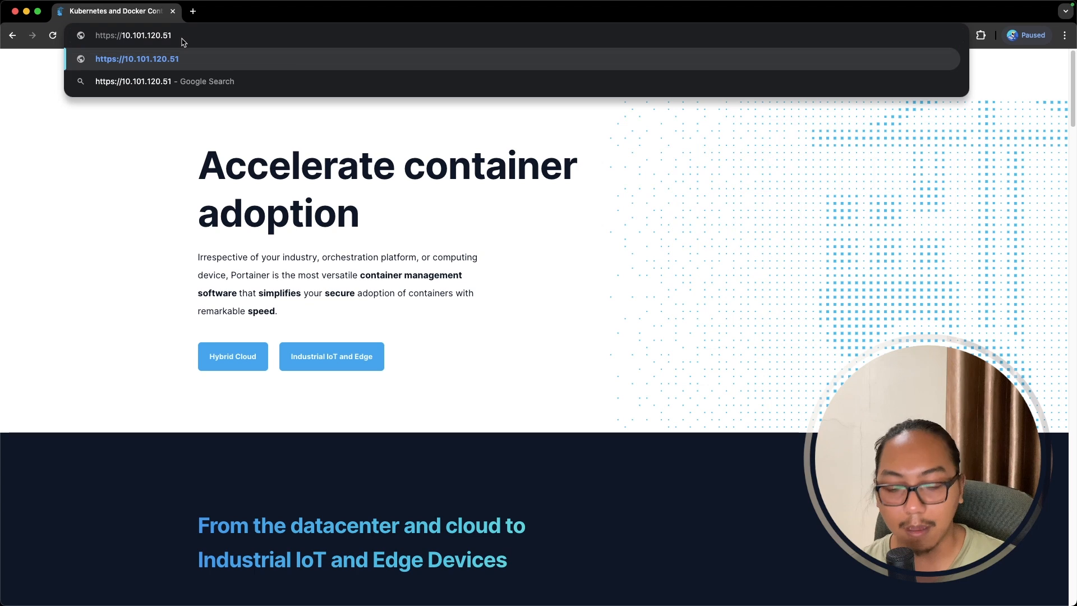
{"action": "type", "text": ":9443"}
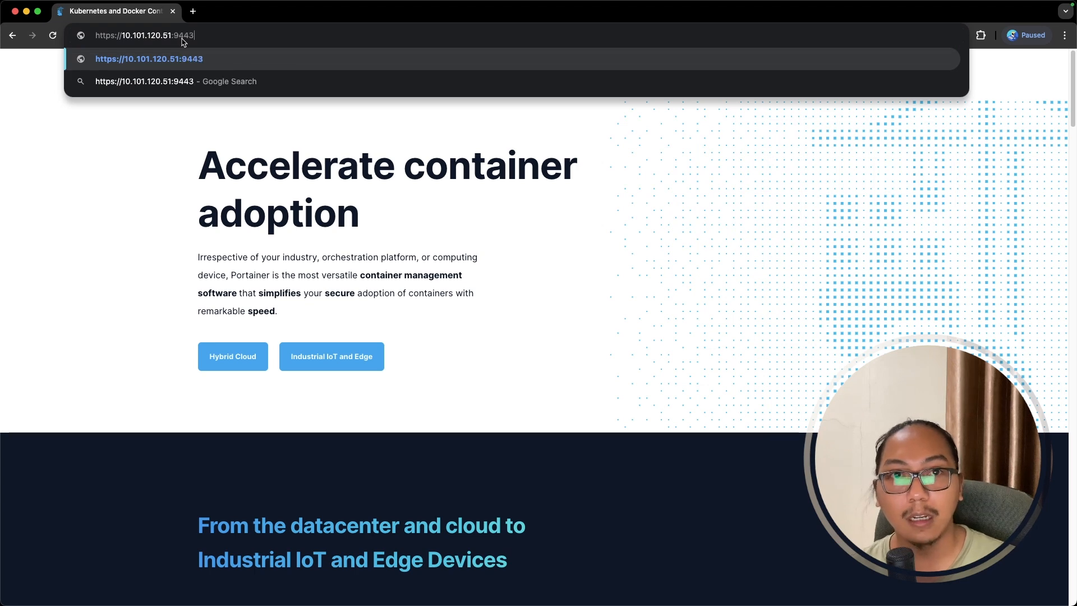
{"action": "key", "text": "Return"}
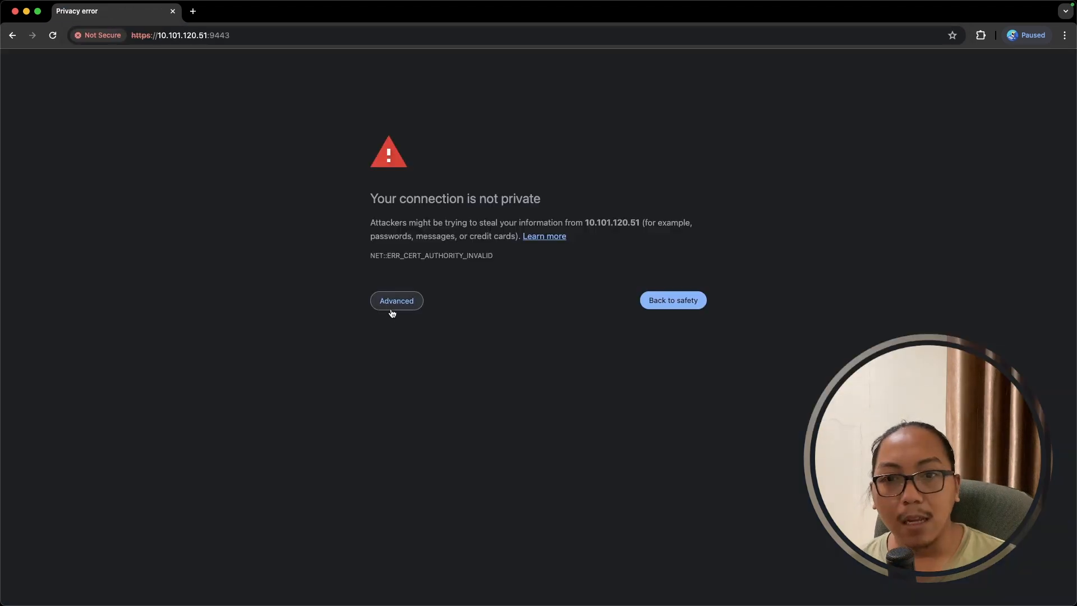
{"action": "left_click", "coordinate": [393, 305]}
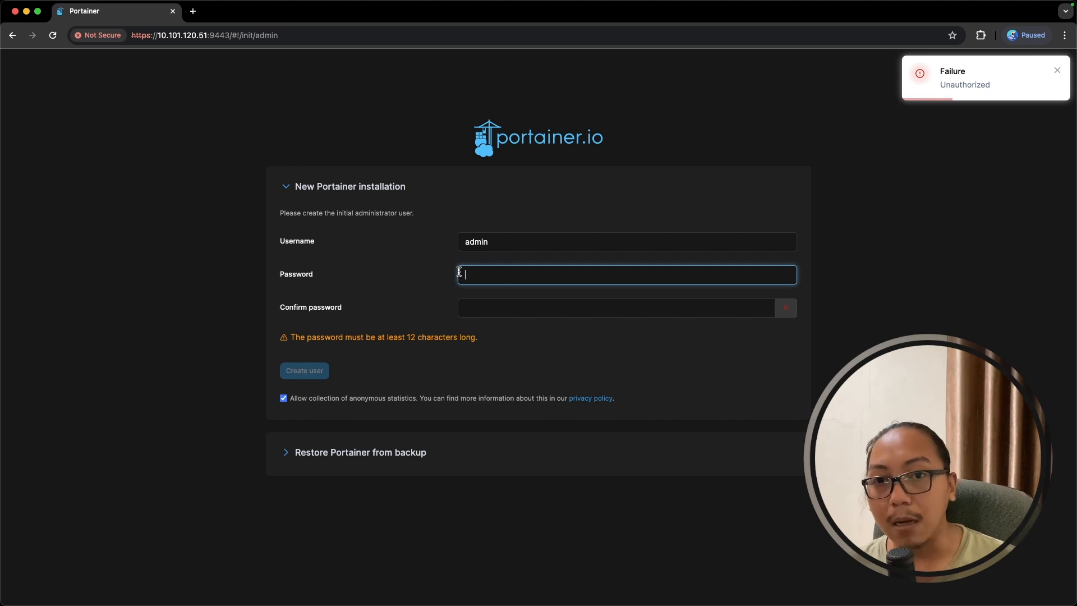
- Create the admin user with a 12+ character password entered and confirmed
{"action": "left_click_drag", "start_coordinate": [505, 240], "coordinate": [385, 247]}
{"action": "left_click", "coordinate": [481, 276]}
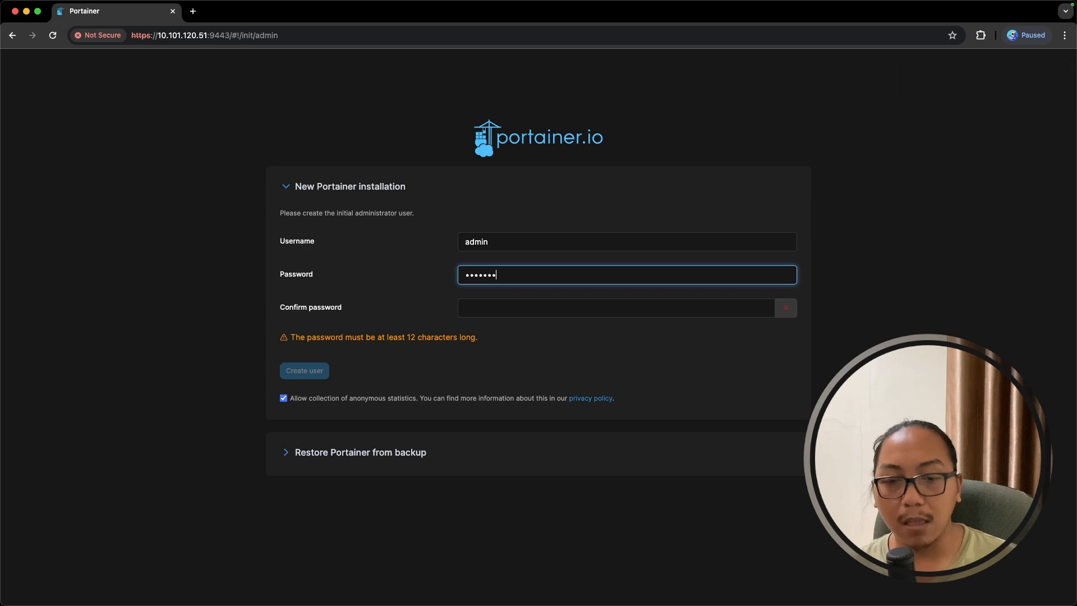
{"action": "type", "text": "•"}
{"action": "key", "text": "Tab"}
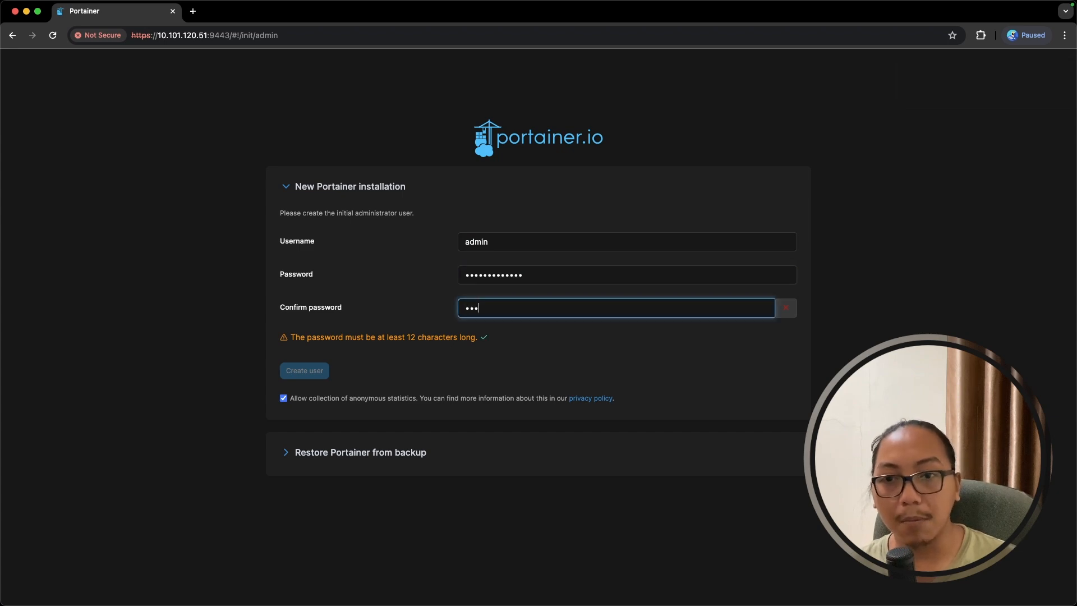
{"action": "type", "text": "•••••••••••••"}
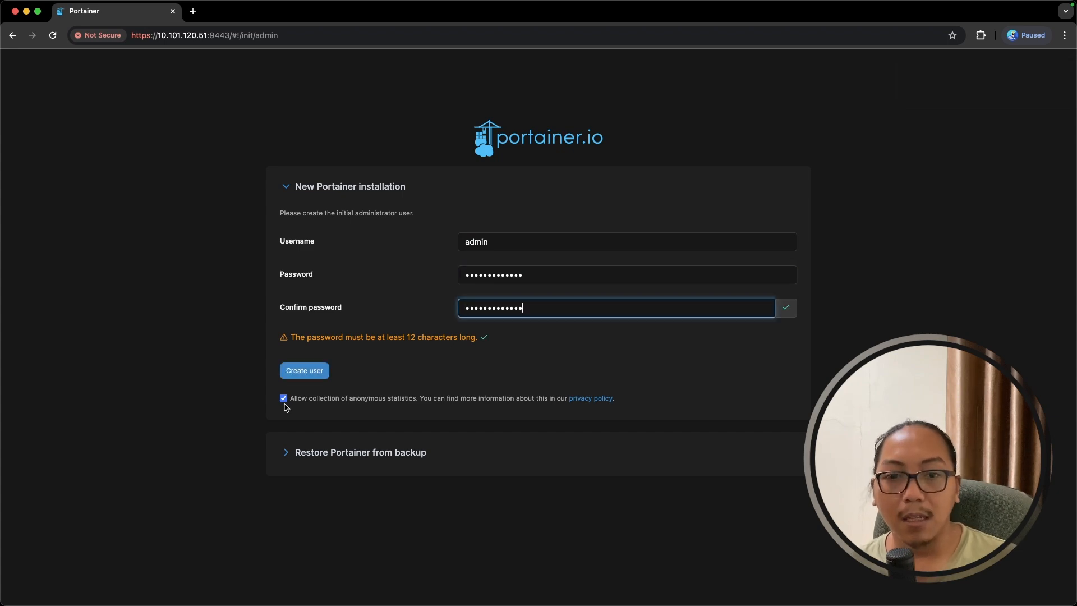
{"action": "left_click", "coordinate": [304, 372]}
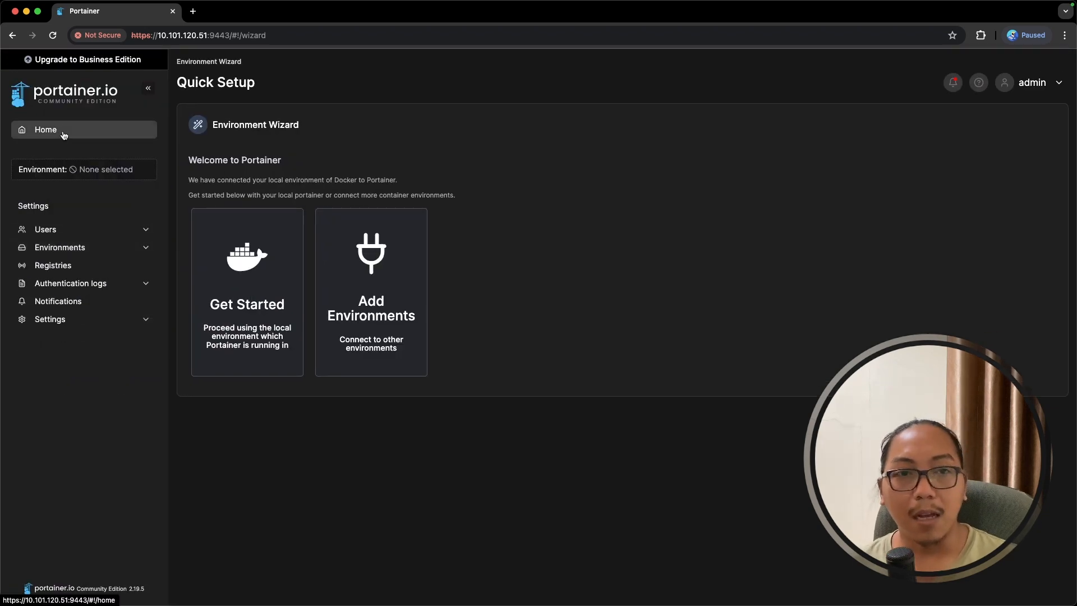
- Return to the Home page to view the local Docker environment listed as Up
{"action": "left_click", "coordinate": [63, 135]}
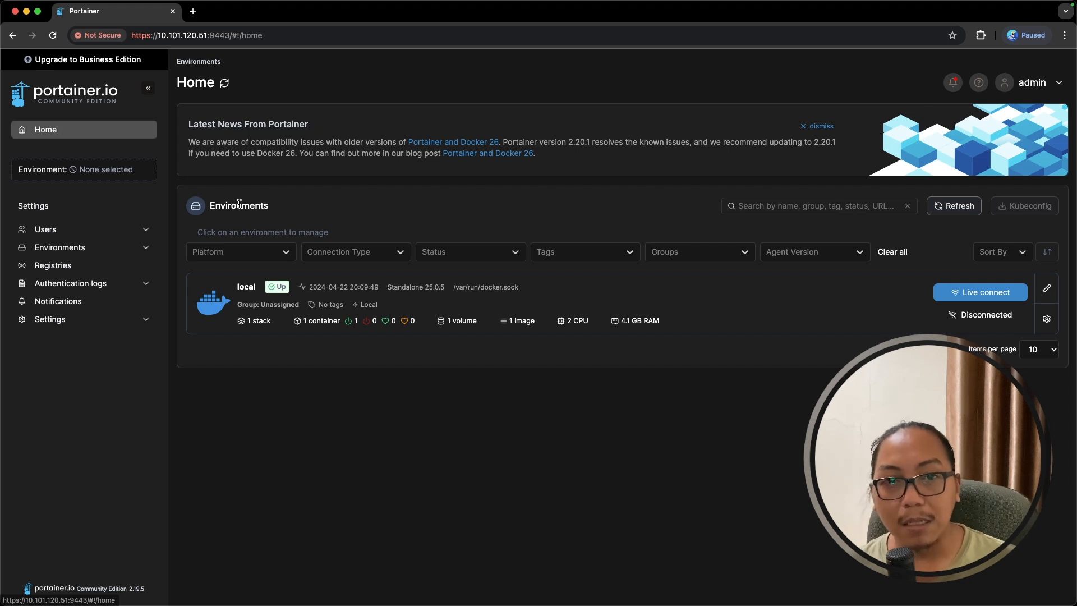
{"action": "left_click_drag", "start_coordinate": [210, 205], "coordinate": [287, 211]}
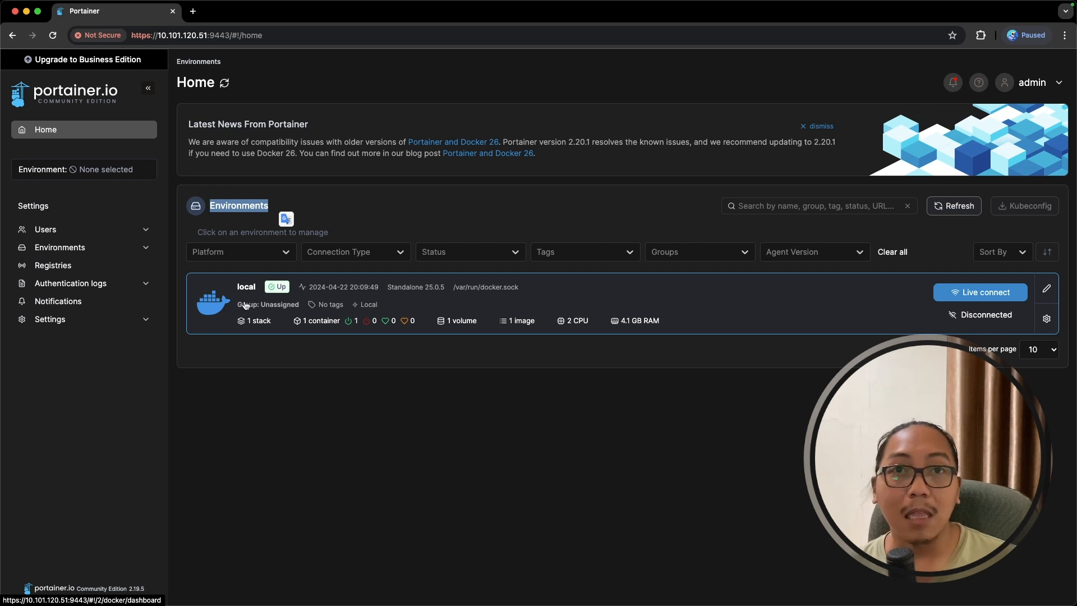
{"action": "left_click", "coordinate": [268, 365]}
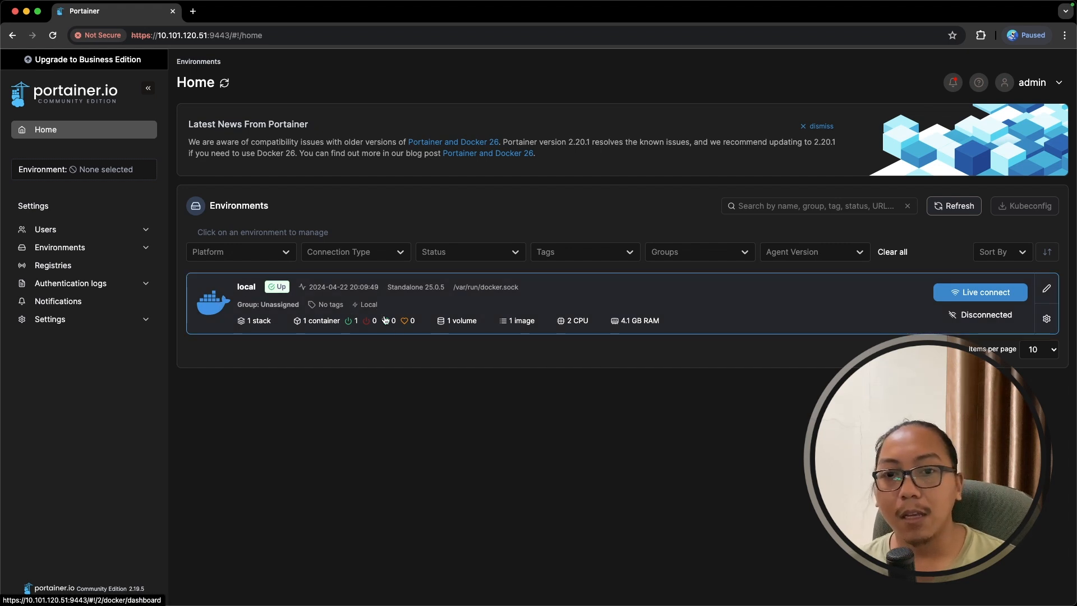
- Open the local environment's dashboard and its Container list showing the running portainer container
{"action": "left_click", "coordinate": [347, 308]}
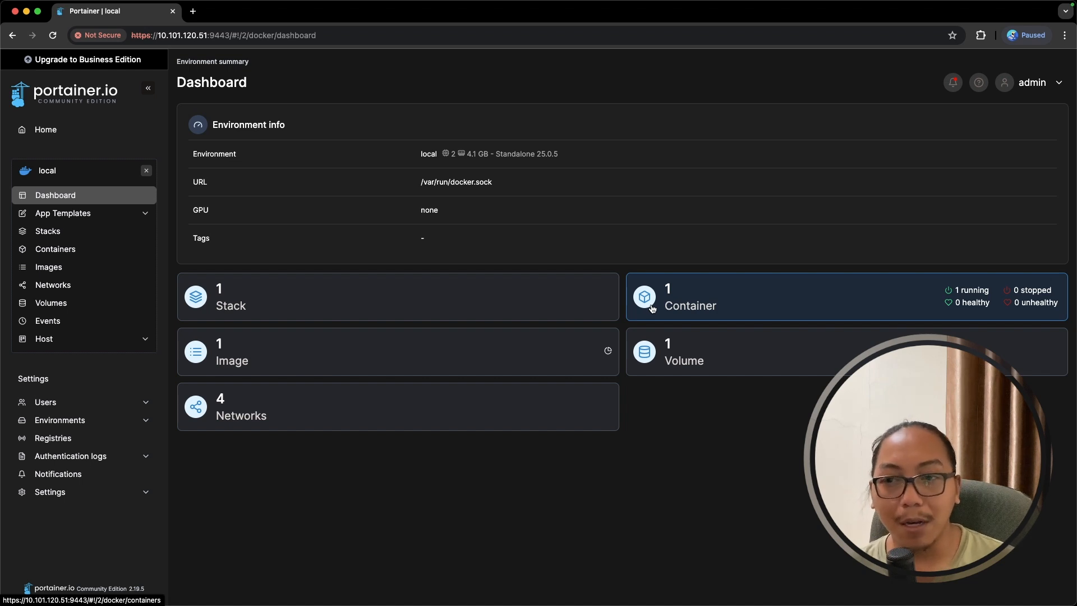
{"action": "left_click", "coordinate": [703, 307]}
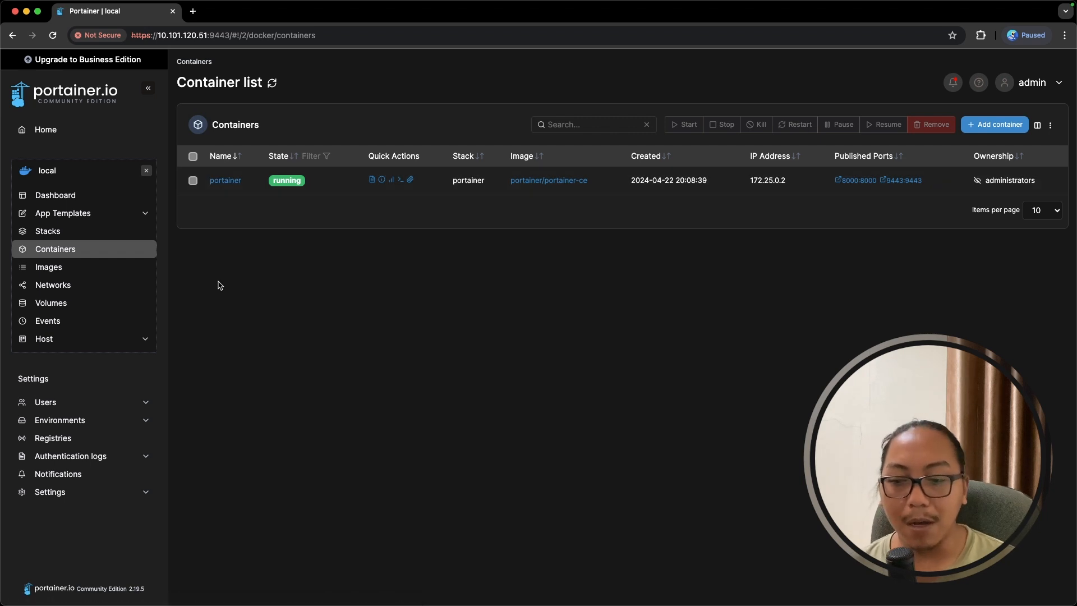
- Deploy a container named nginx-demo from the Nginx App Template
{"action": "left_click", "coordinate": [144, 214]}
{"action": "left_click", "coordinate": [90, 219]}
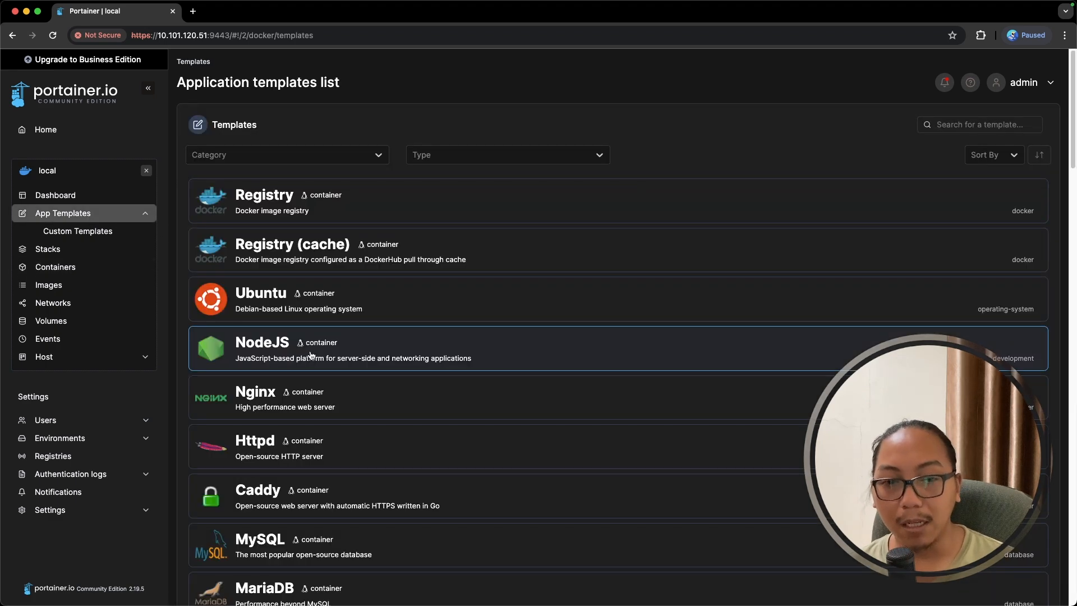
{"action": "scroll", "coordinate": [311, 355], "scroll_direction": "down", "scroll_amount": 1}
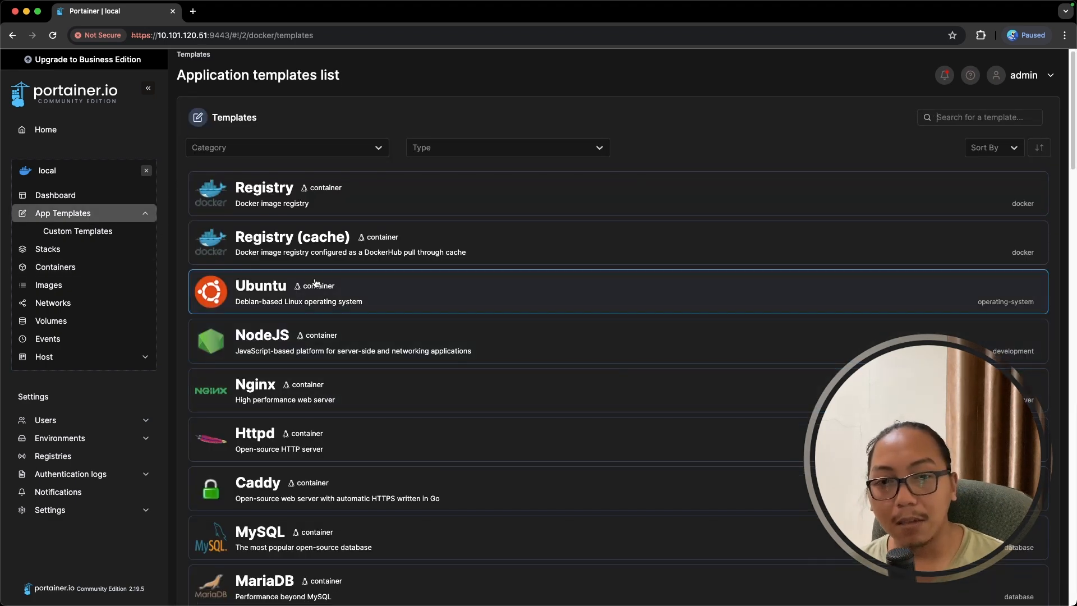
{"action": "left_click", "coordinate": [356, 397]}
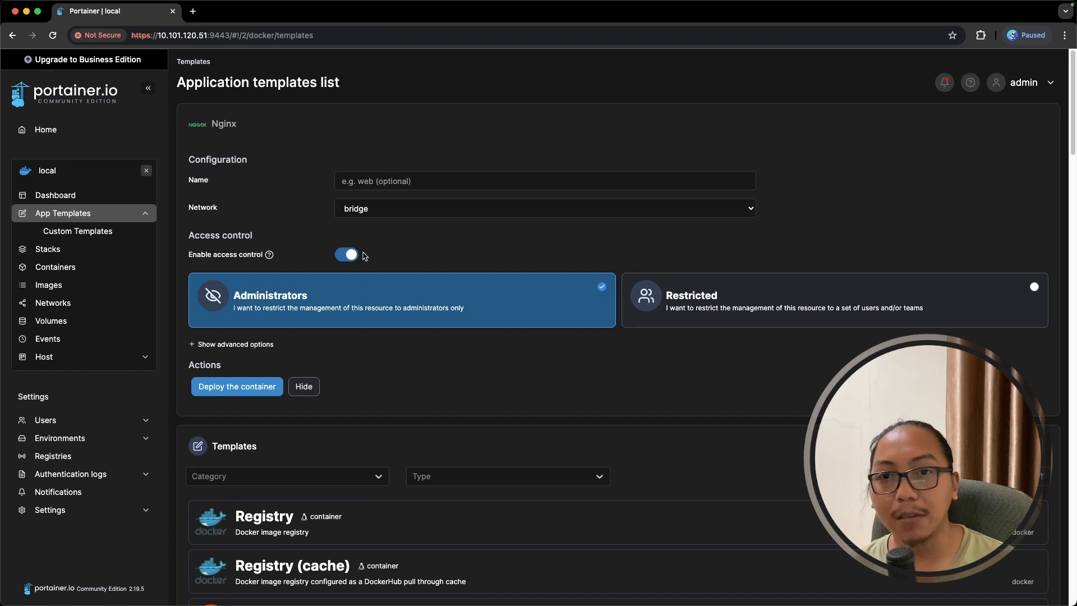
{"action": "left_click", "coordinate": [385, 183]}
{"action": "type", "text": "nginx-demo"}
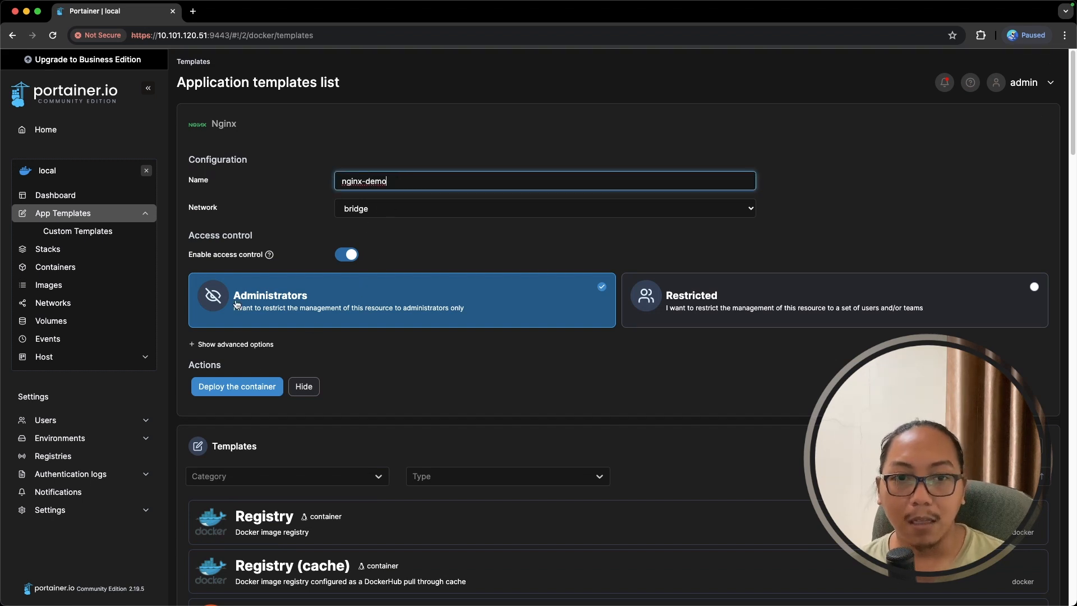
{"action": "scroll", "coordinate": [290, 305], "scroll_direction": "down", "scroll_amount": 1}
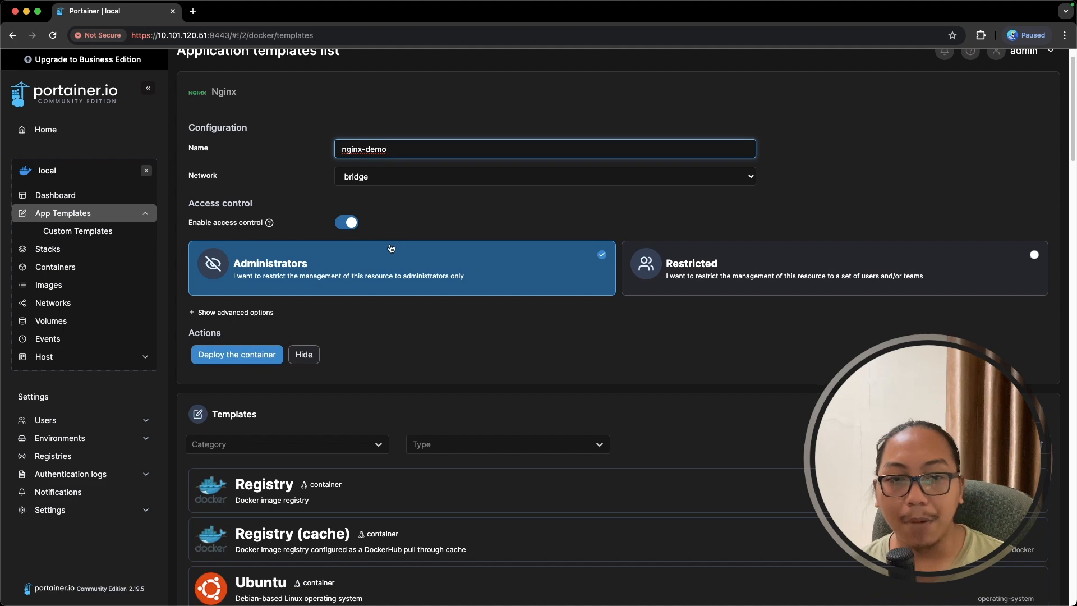
{"action": "left_click", "coordinate": [257, 362]}
{"action": "left_click", "coordinate": [257, 362]}
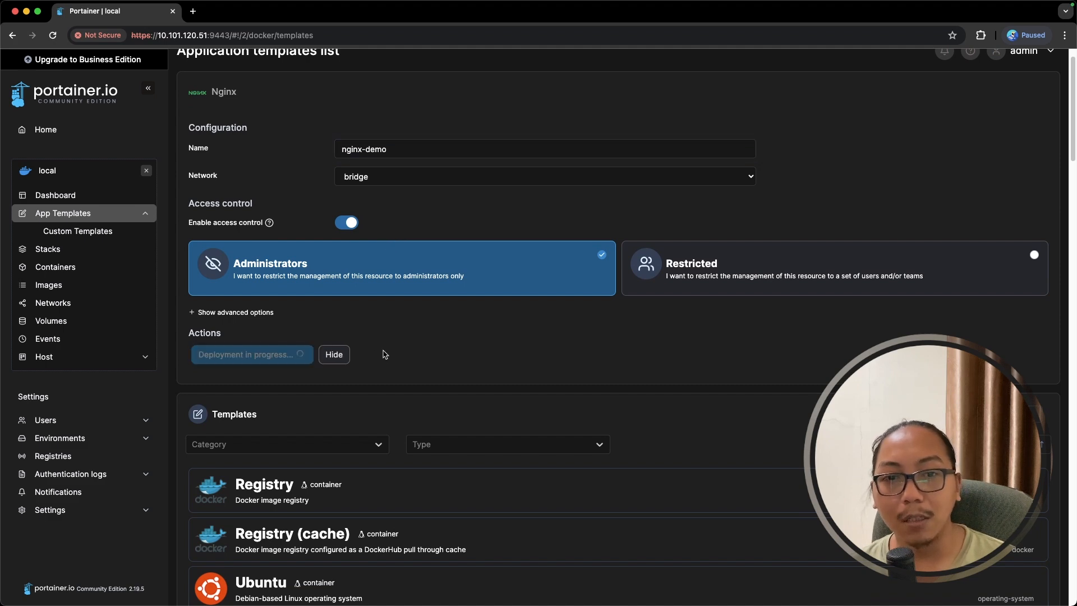
{"action": "scroll", "coordinate": [386, 355], "scroll_direction": "up", "scroll_amount": 1}
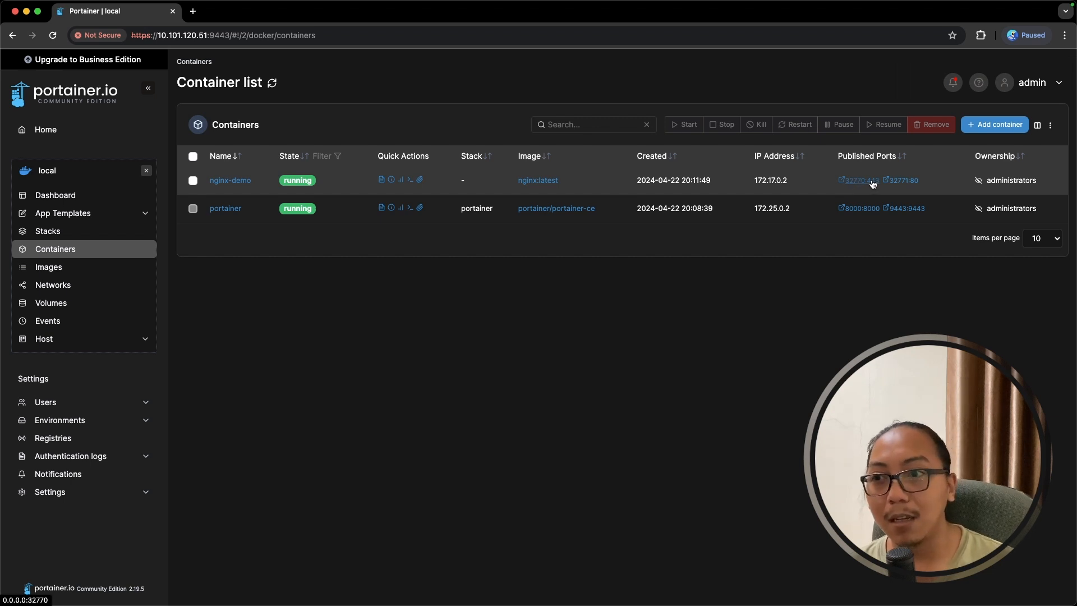
- Open nginx-demo's details and view its logs and inspect data
{"action": "left_click", "coordinate": [237, 185]}
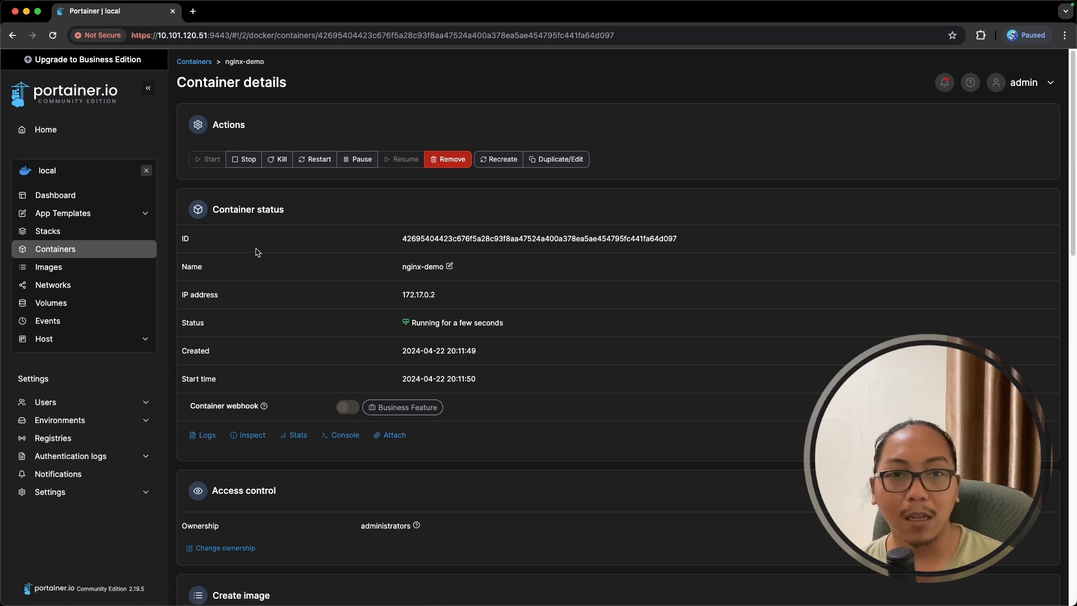
{"action": "left_click", "coordinate": [205, 436]}
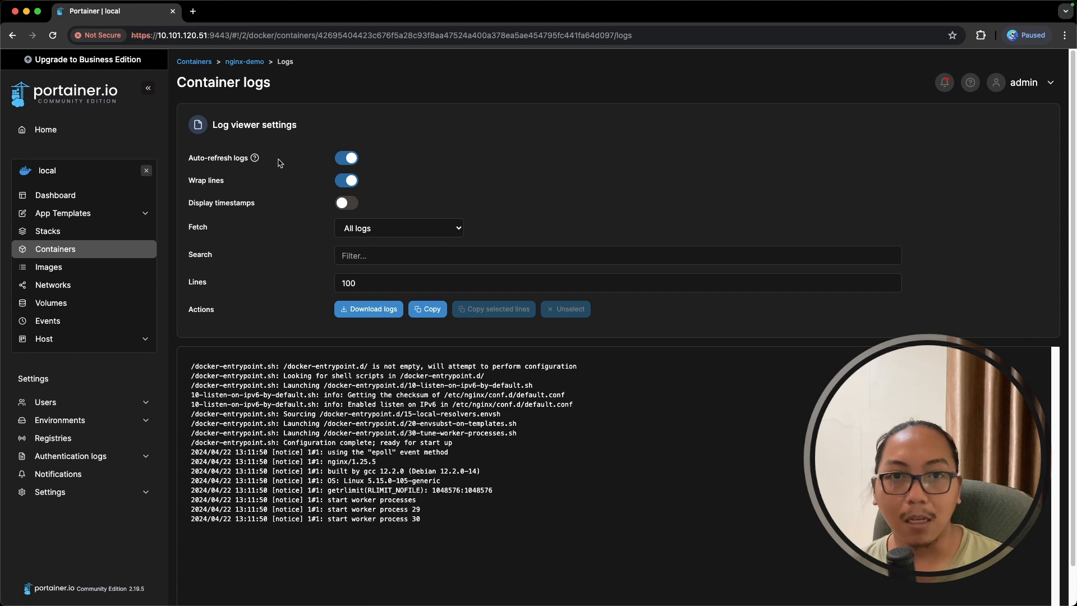
{"action": "left_click", "coordinate": [244, 62]}
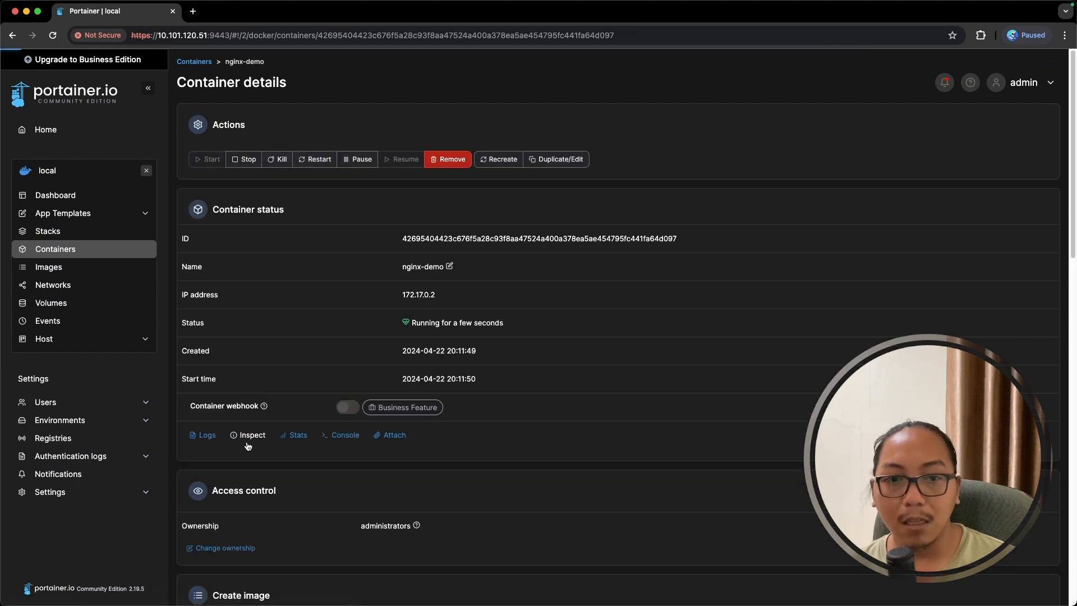
{"action": "left_click", "coordinate": [248, 442]}
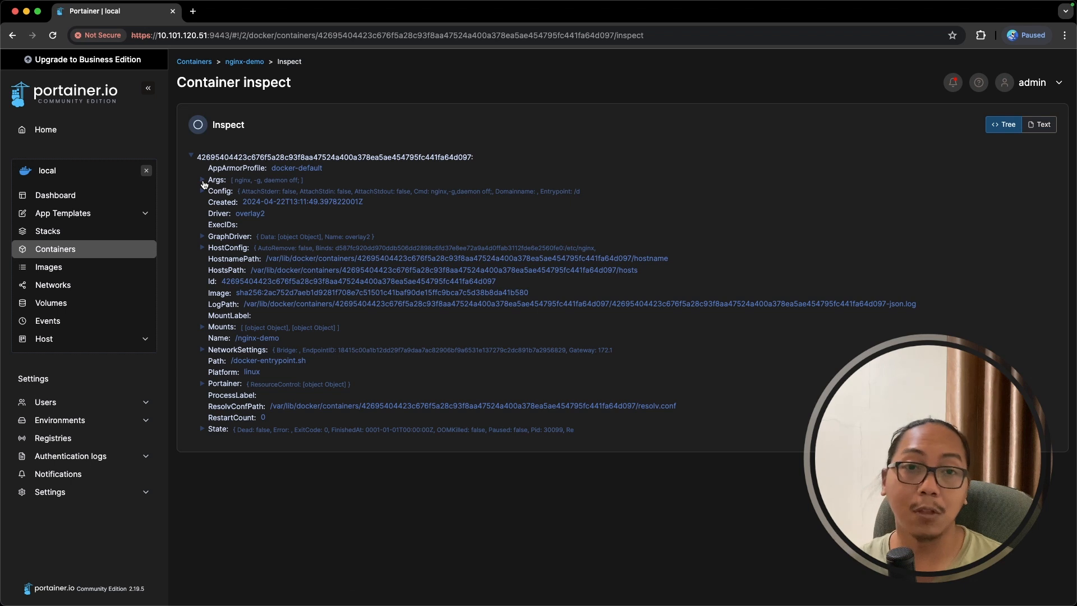
{"action": "left_click", "coordinate": [245, 62]}
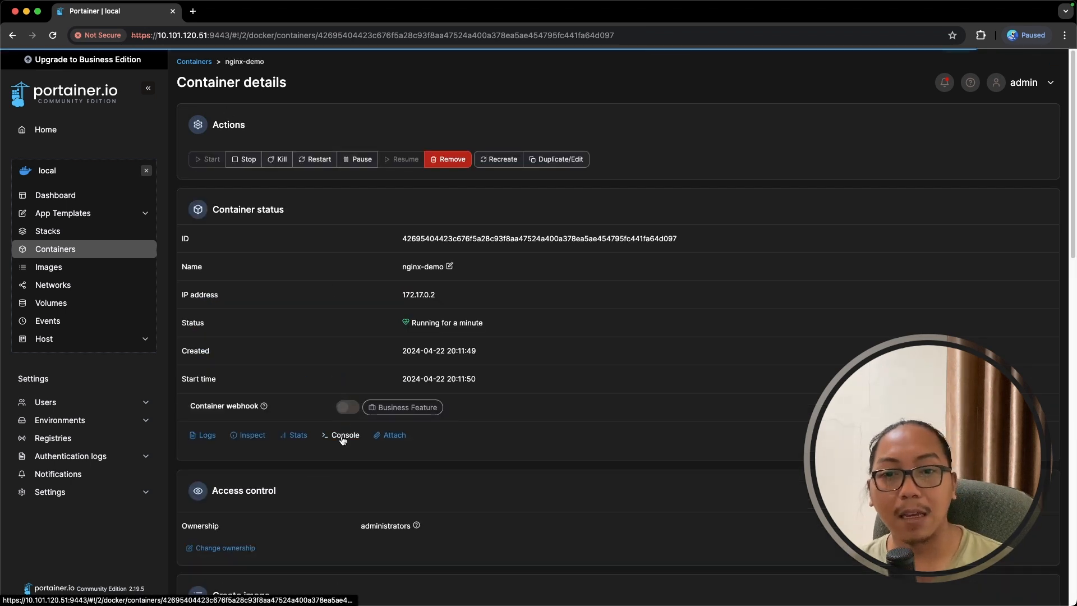
- Connect a bash console in nginx-demo, run ls -l /, and return to its details
{"action": "left_click", "coordinate": [348, 438]}
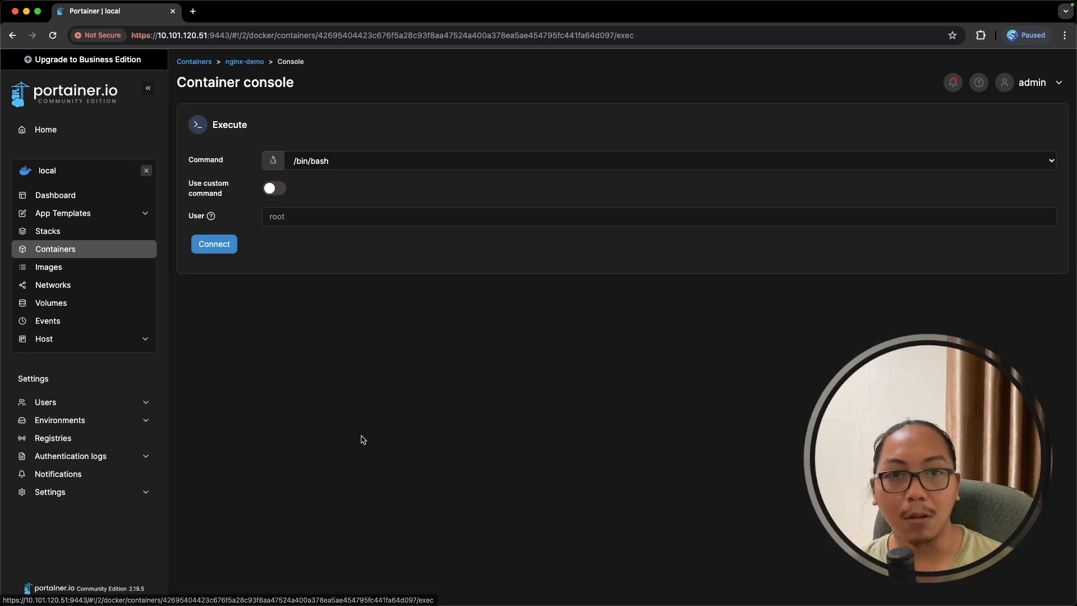
{"action": "left_click", "coordinate": [215, 243]}
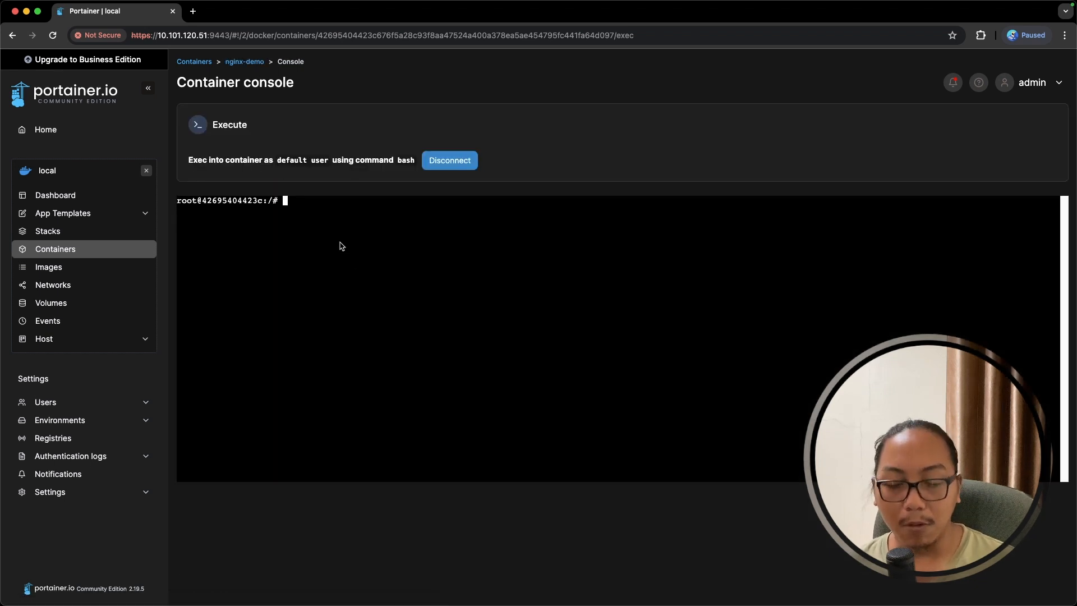
{"action": "type", "text": "ls"}
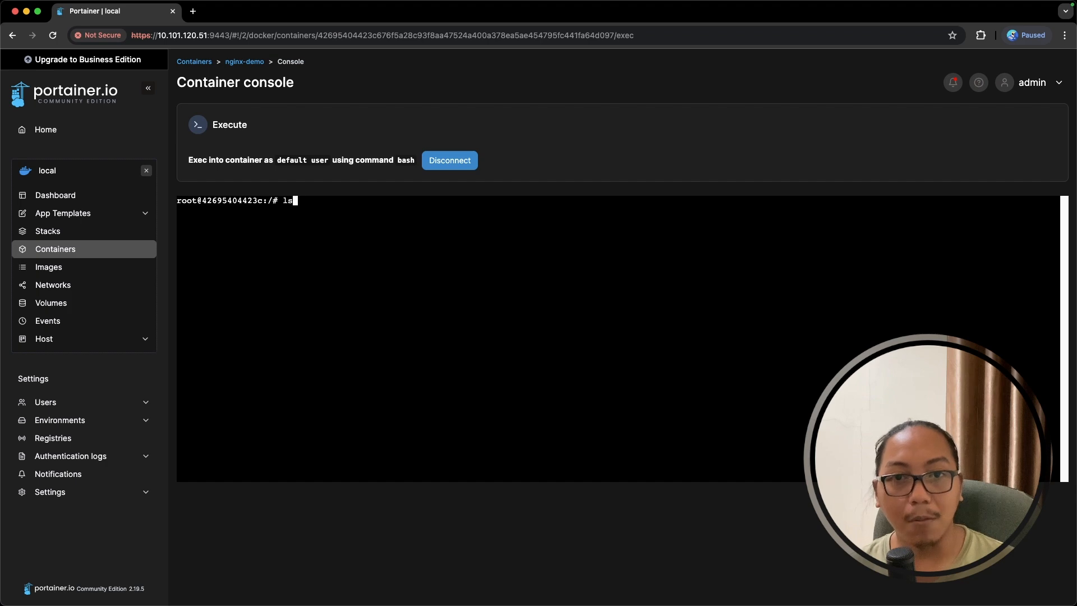
{"action": "type", "text": " -l /"}
{"action": "key", "text": "Return"}
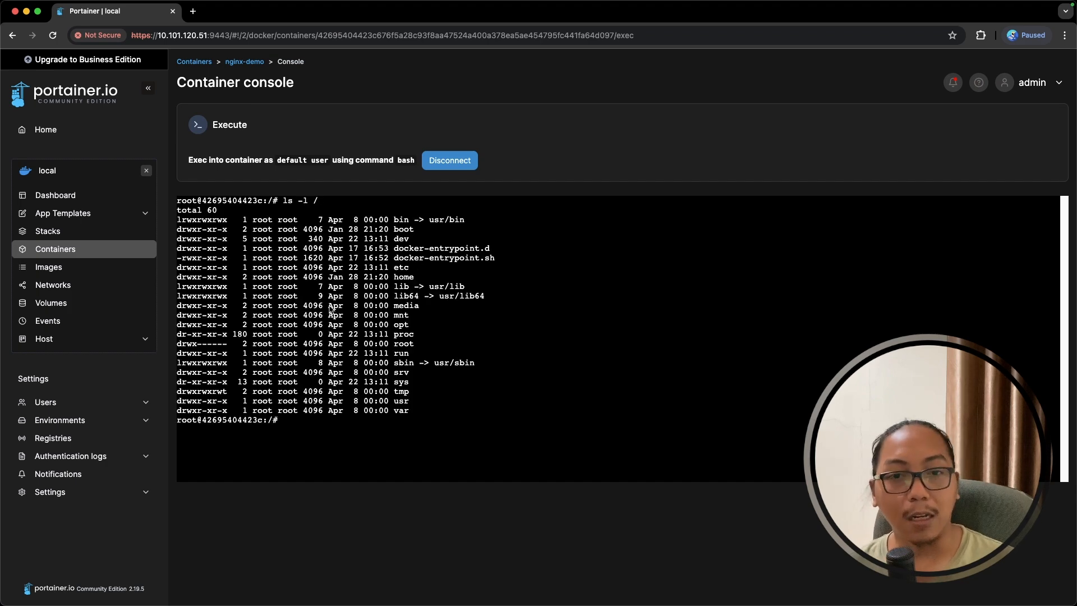
{"action": "left_click", "coordinate": [247, 61]}
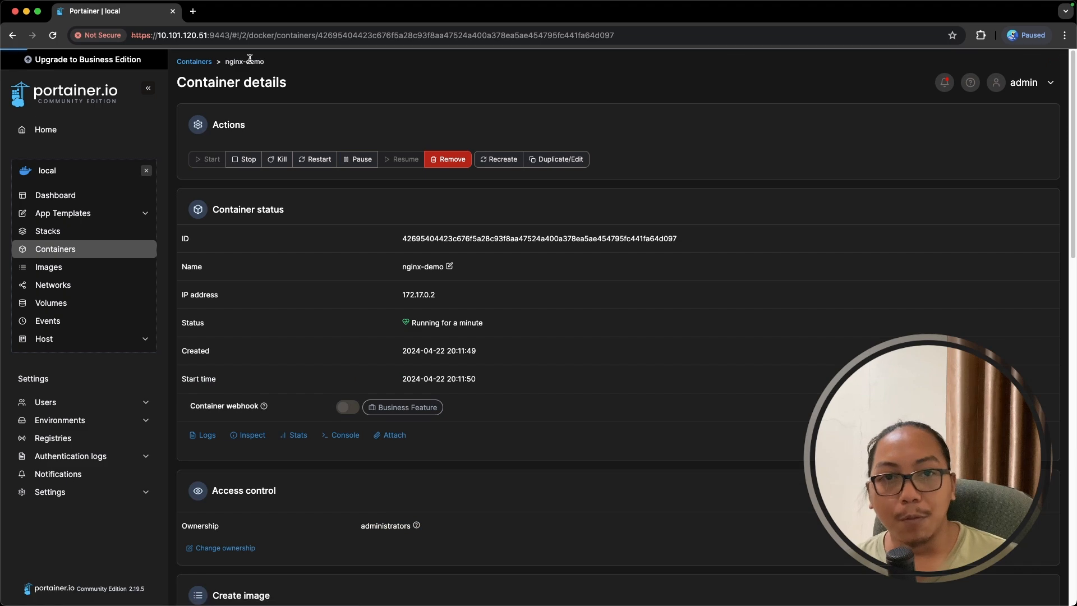
- Choose the MariaDB template, name the container mariadb-demo and enter a root password
{"action": "left_click", "coordinate": [121, 216]}
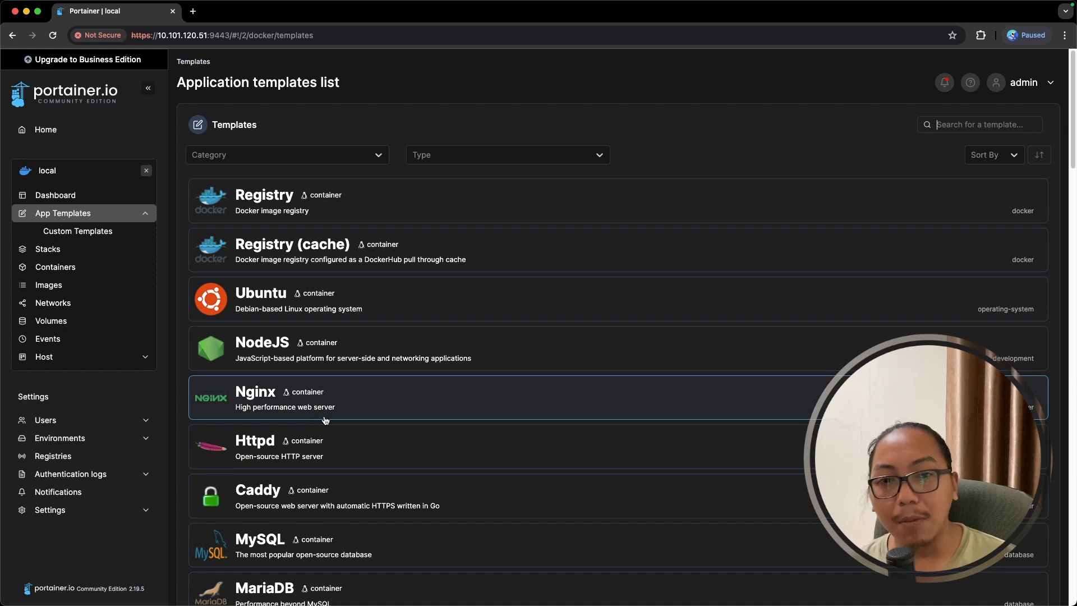
{"action": "scroll", "coordinate": [325, 420], "scroll_direction": "down", "scroll_amount": 5}
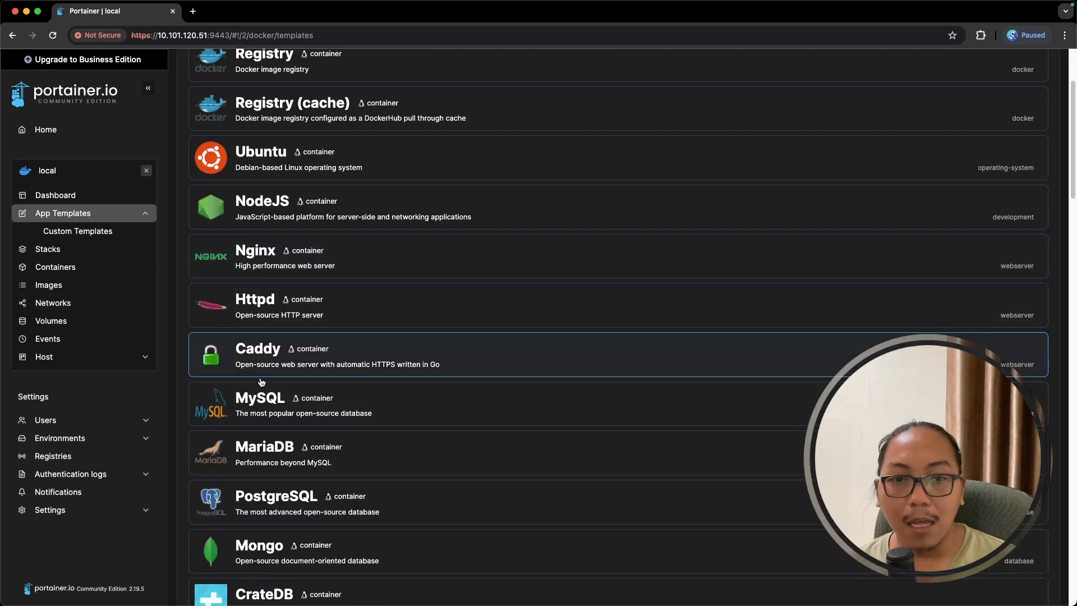
{"action": "left_click", "coordinate": [257, 453]}
{"action": "left_click", "coordinate": [368, 176]}
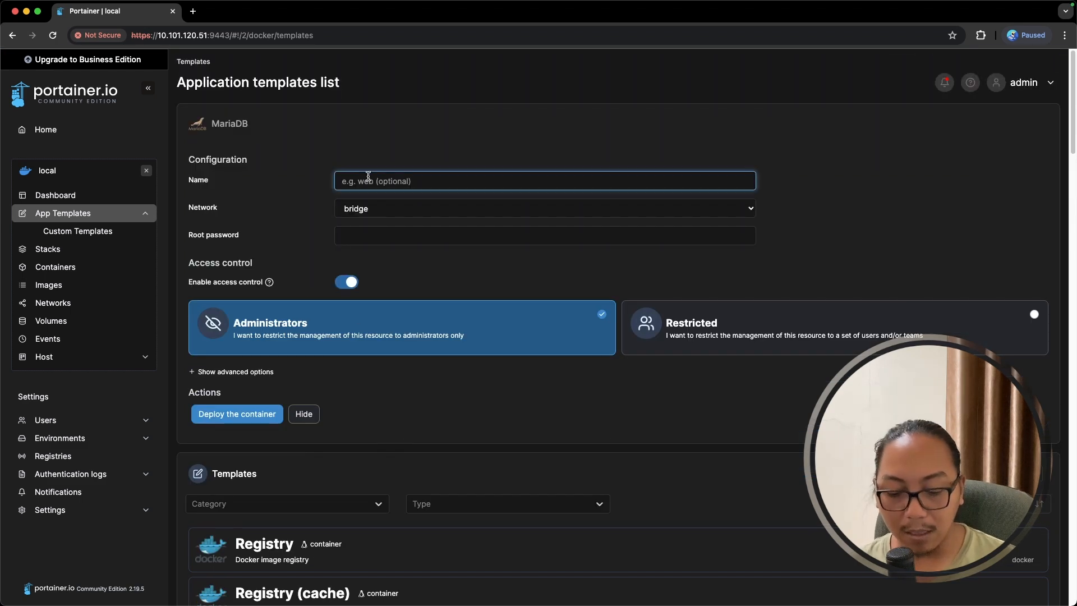
{"action": "type", "text": "mariadb-demo"}
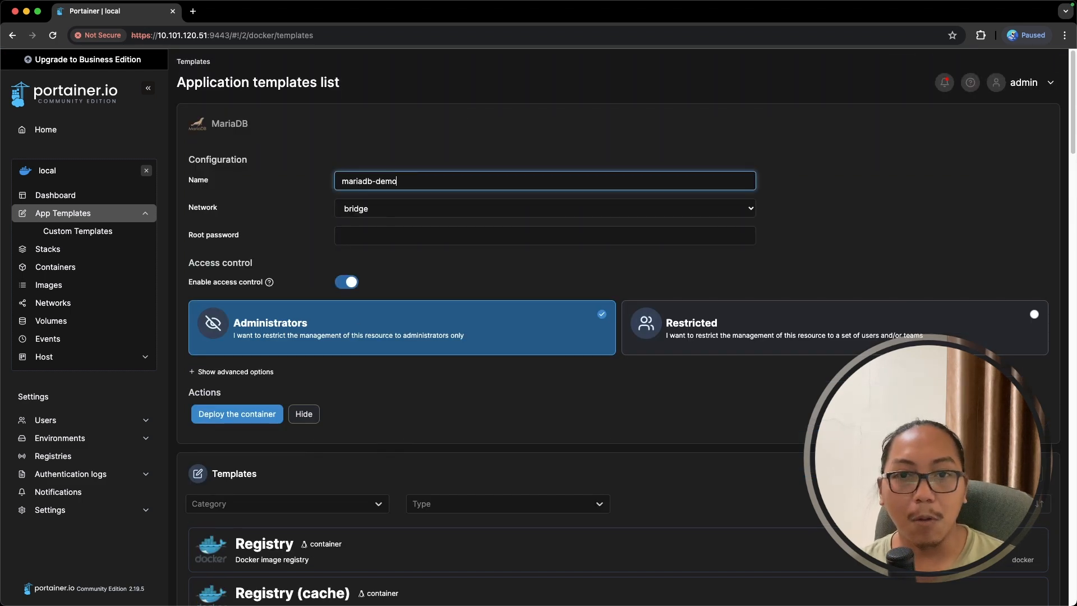
{"action": "left_click", "coordinate": [370, 236]}
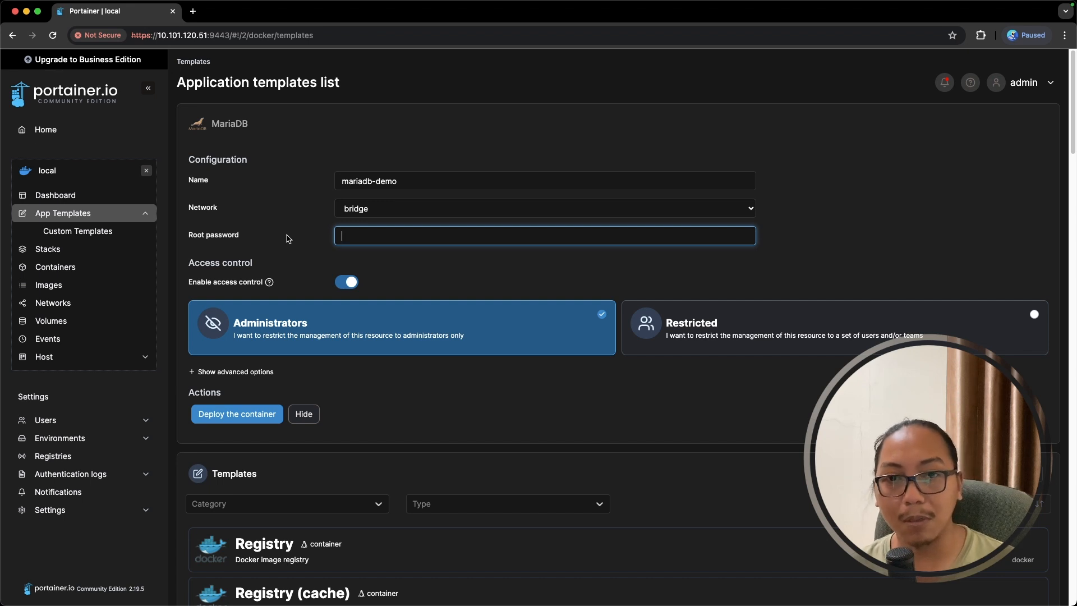
{"action": "type", "text": "Password12345"}
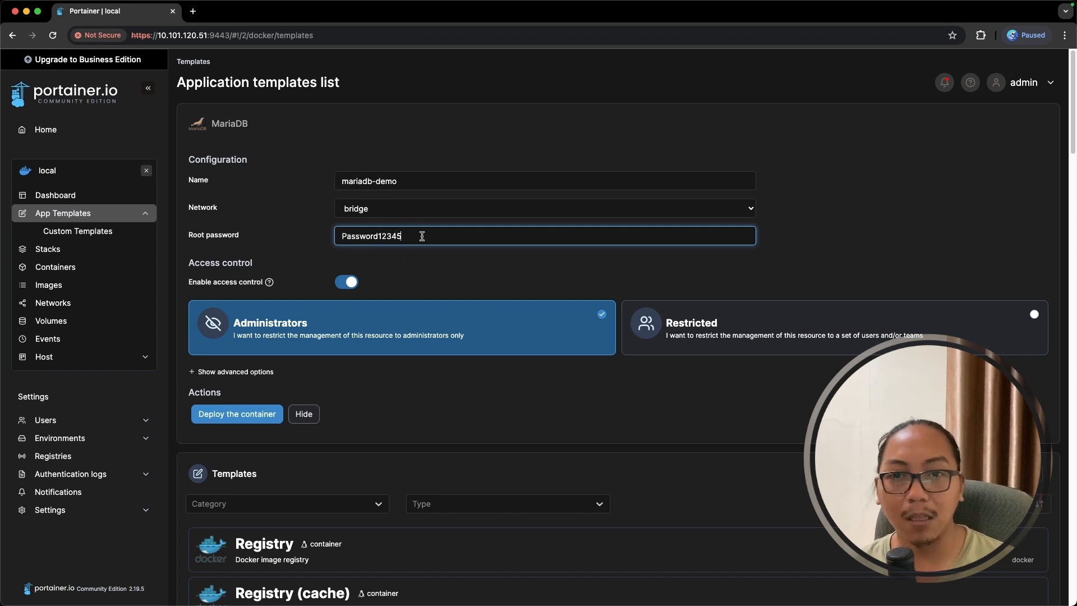
{"action": "left_click_drag", "start_coordinate": [421, 236], "coordinate": [340, 237]}
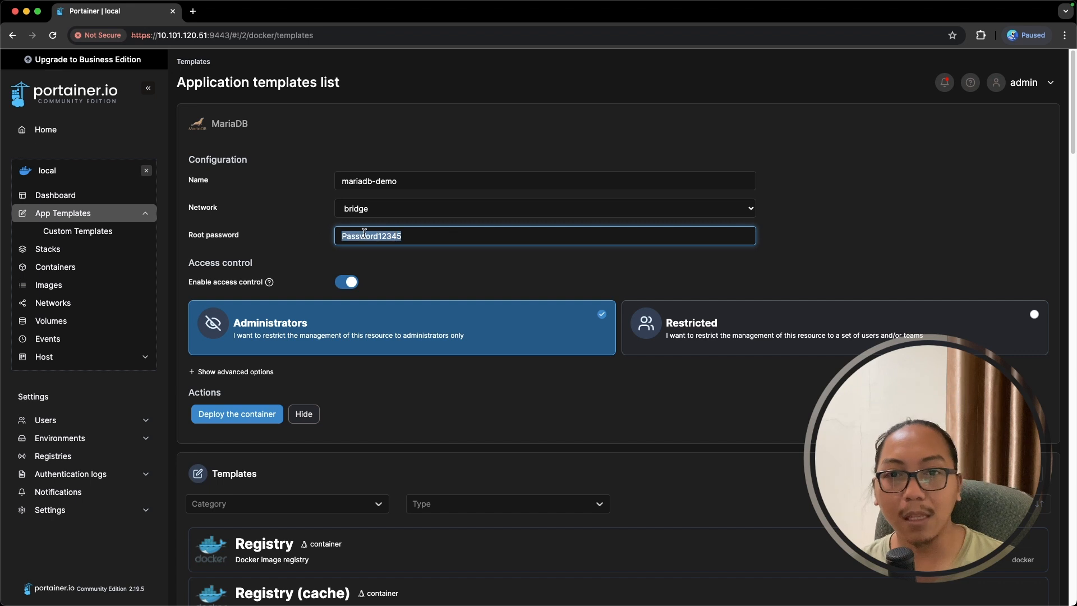
- Map host port 3306 to container port 3306 and deploy the container
{"action": "left_click", "coordinate": [221, 379]}
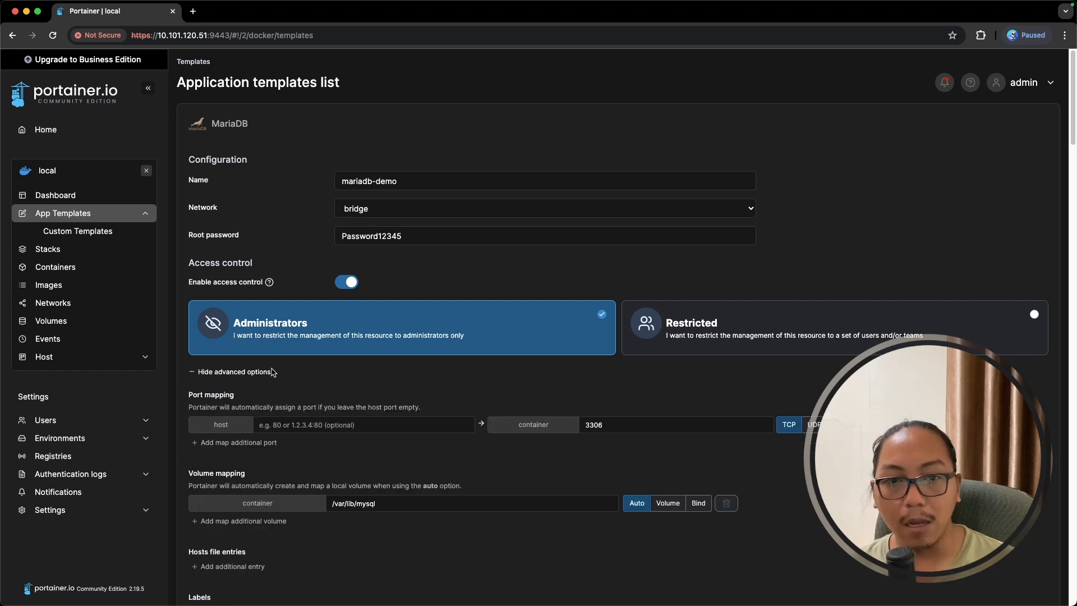
{"action": "scroll", "coordinate": [292, 379], "scroll_direction": "down", "scroll_amount": 1}
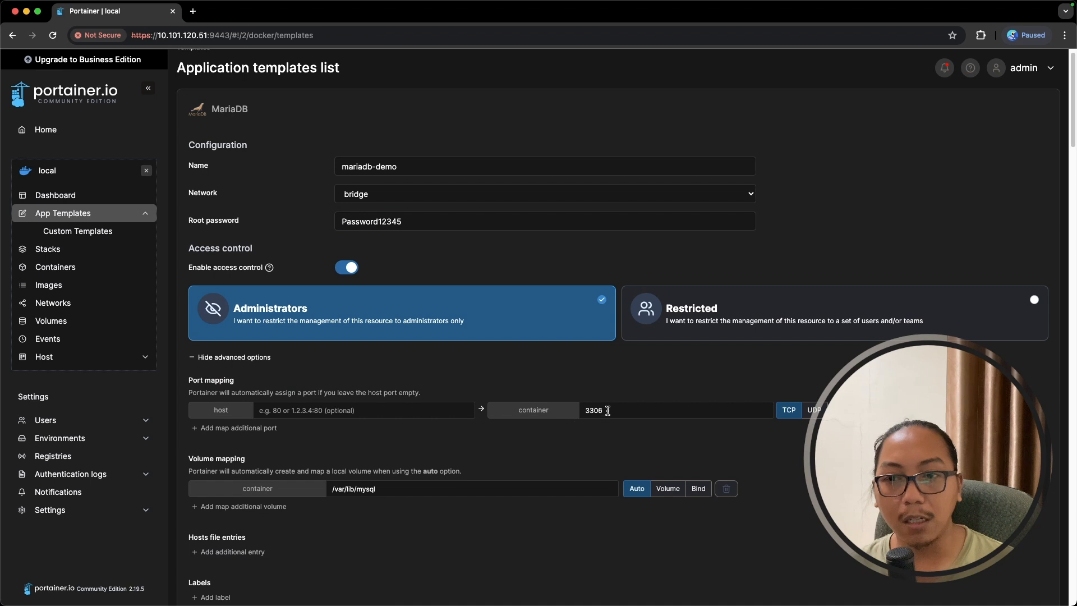
{"action": "left_click_drag", "start_coordinate": [607, 410], "coordinate": [576, 415]}
{"action": "key", "text": "ctrl+c"}
{"action": "left_click", "coordinate": [388, 415]}
{"action": "key", "text": "ctrl+v"}
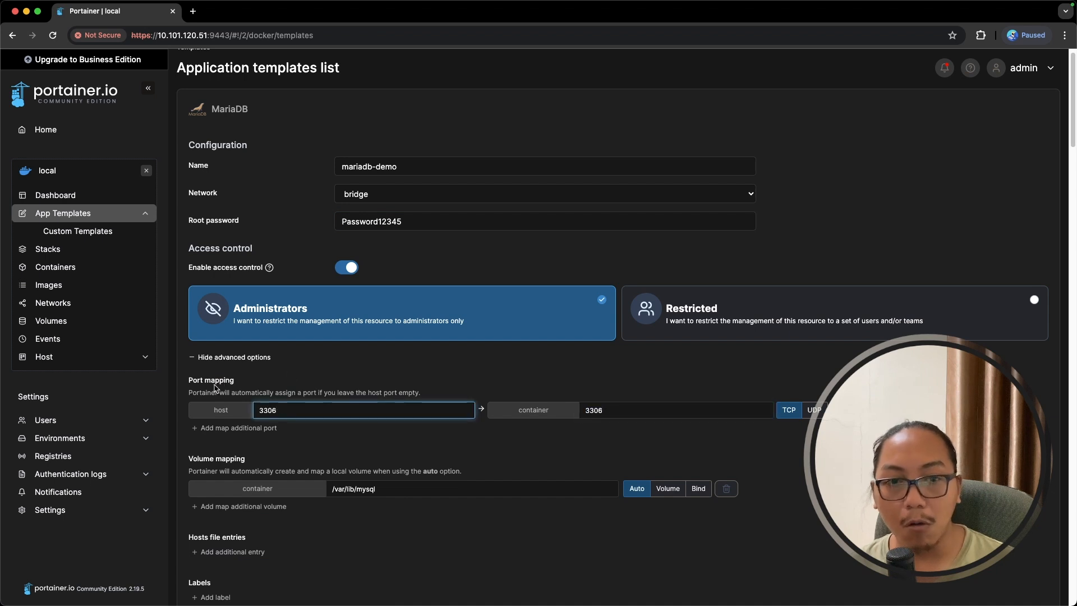
{"action": "scroll", "coordinate": [392, 478], "scroll_direction": "down", "scroll_amount": 1}
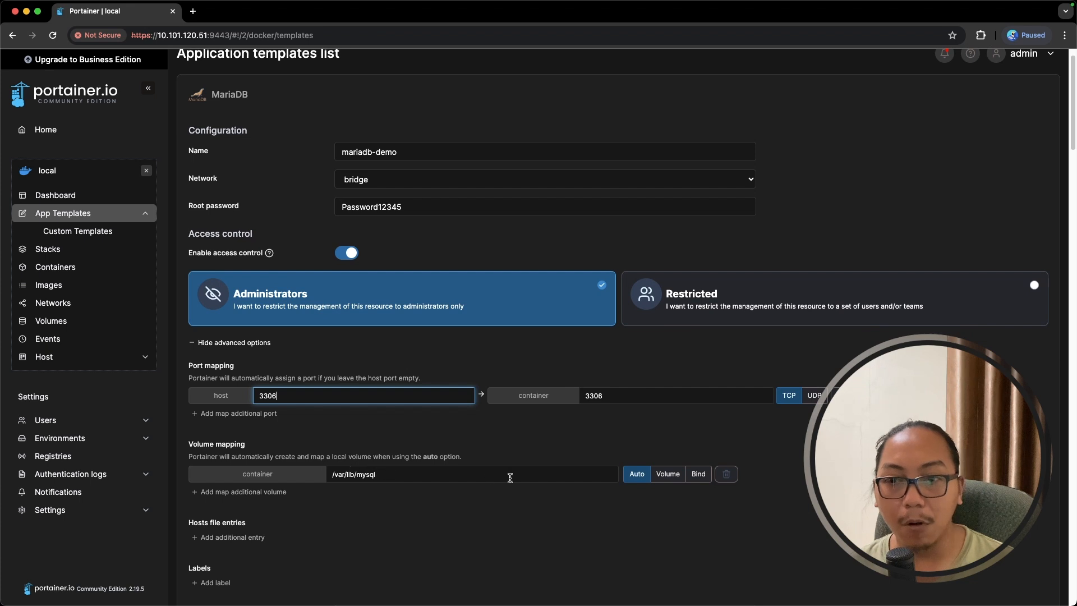
{"action": "scroll", "coordinate": [406, 475], "scroll_direction": "down", "scroll_amount": 5}
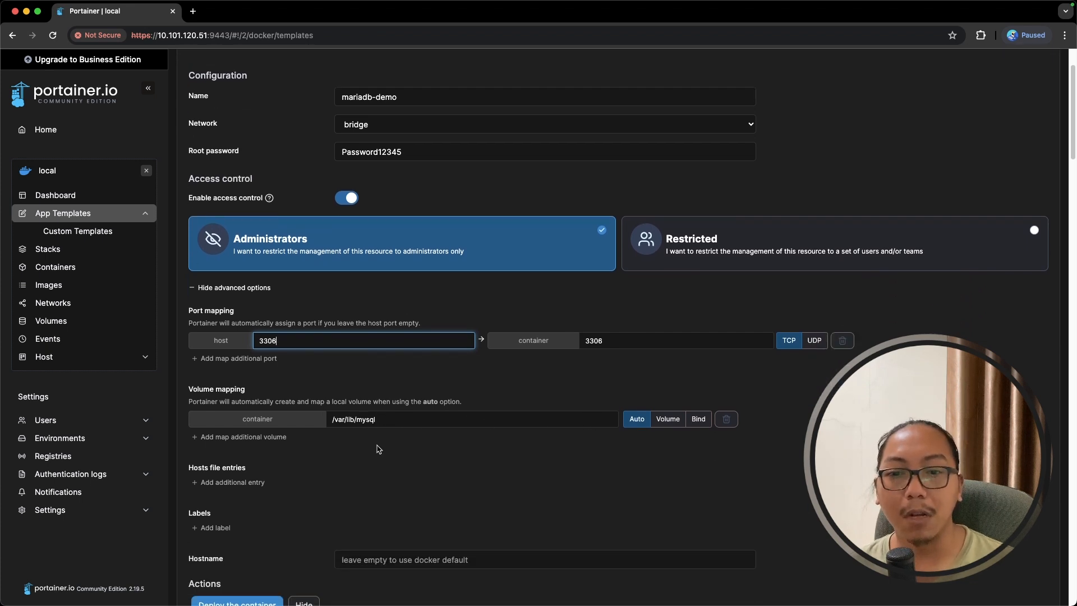
{"action": "left_click", "coordinate": [245, 585]}
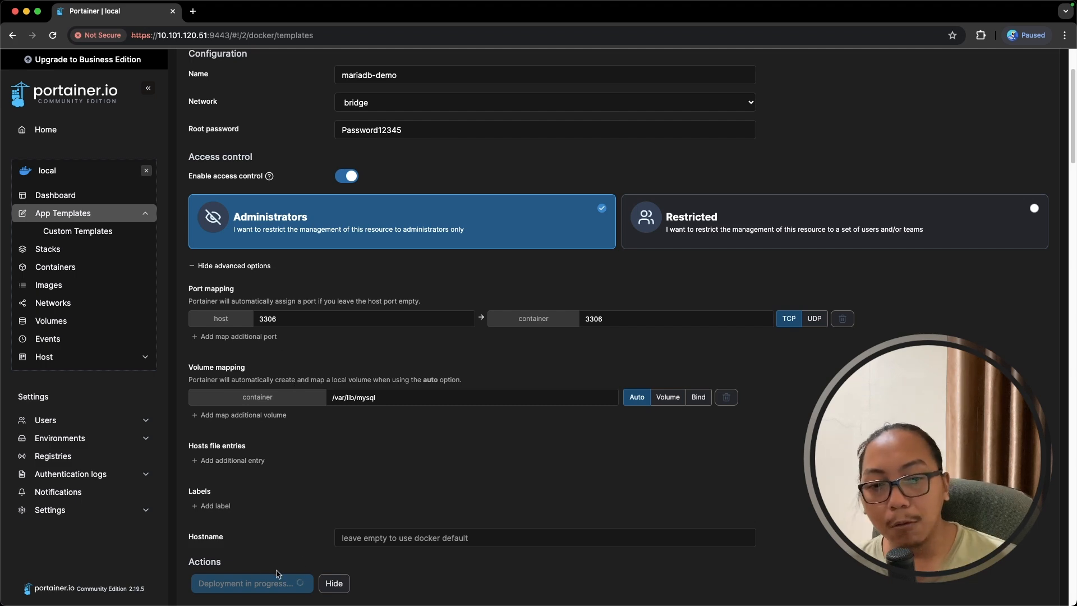
{"action": "scroll", "coordinate": [292, 481], "scroll_direction": "down", "scroll_amount": 2}
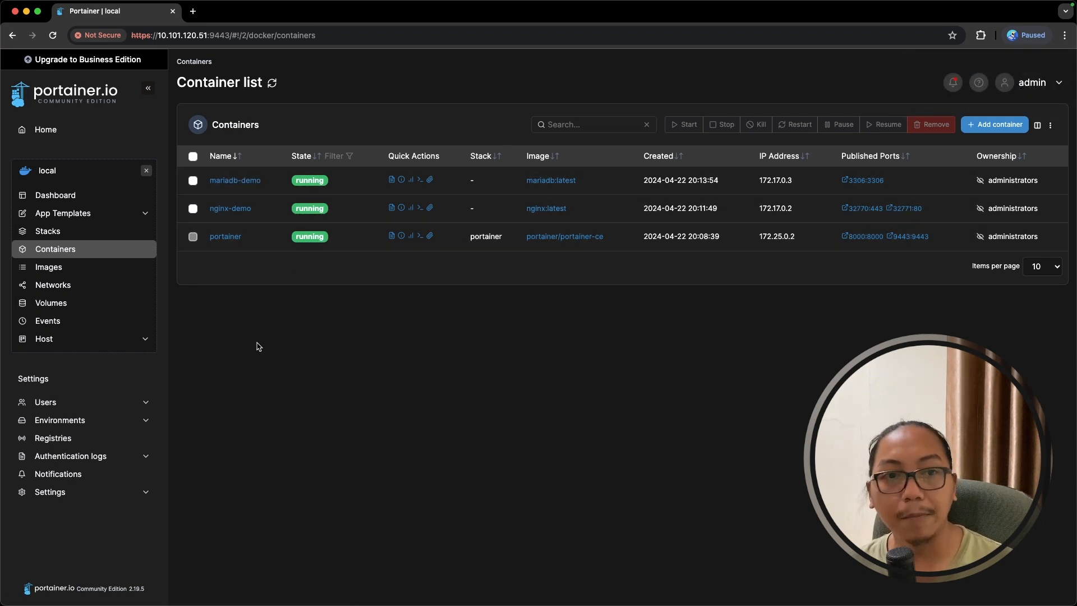
{"action": "left_click", "coordinate": [86, 218]}
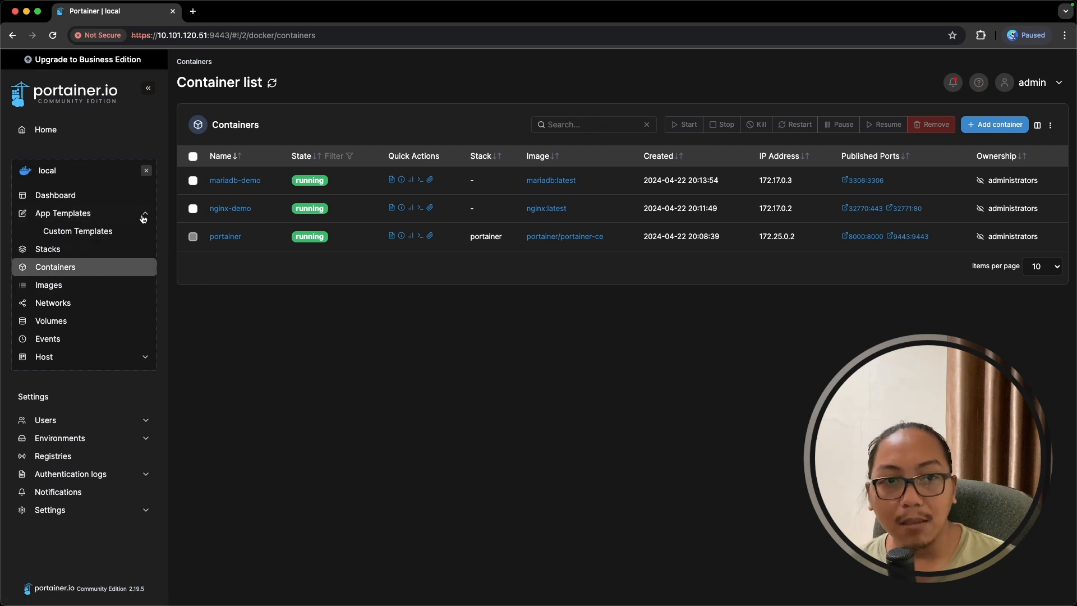
{"action": "left_click", "coordinate": [86, 218]}
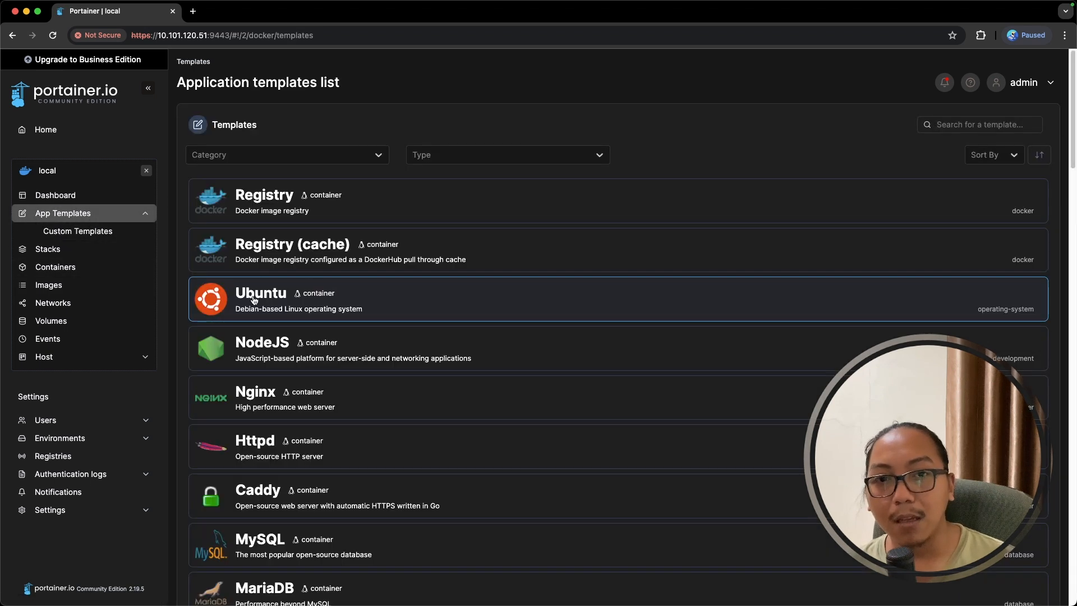
{"action": "left_click", "coordinate": [145, 269]}
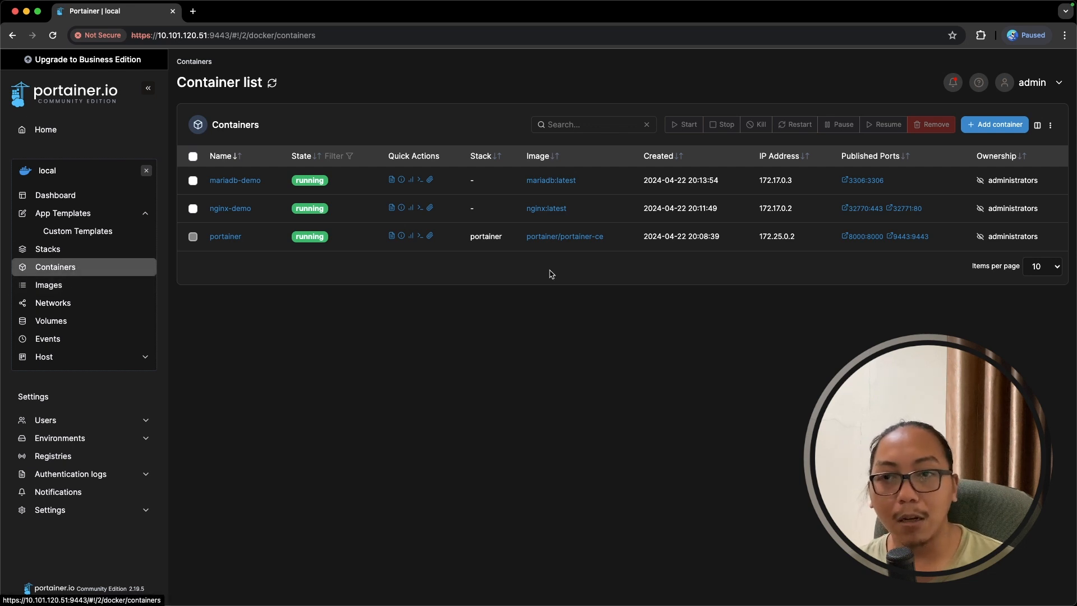
- Start a new container named demo-app using the image nginx:latest
{"action": "left_click", "coordinate": [1006, 127]}
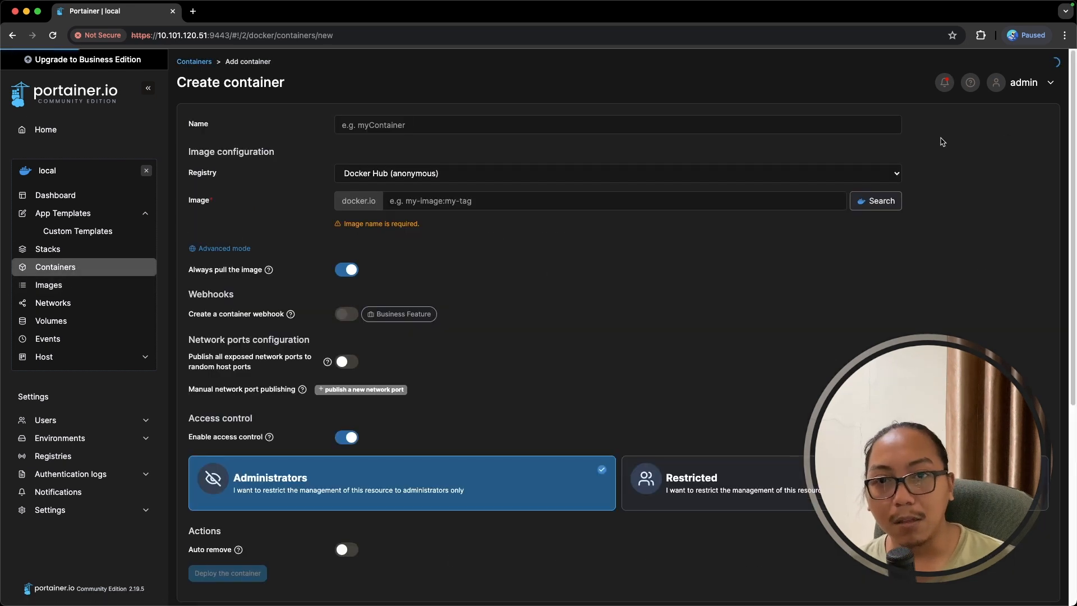
{"action": "left_click", "coordinate": [453, 124]}
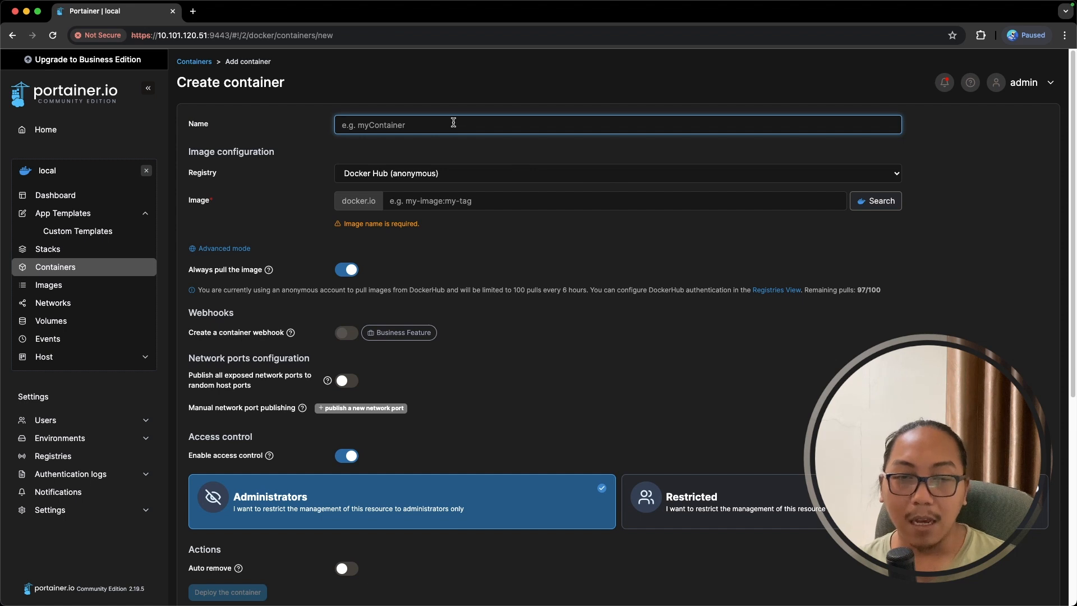
{"action": "type", "text": "demo-app"}
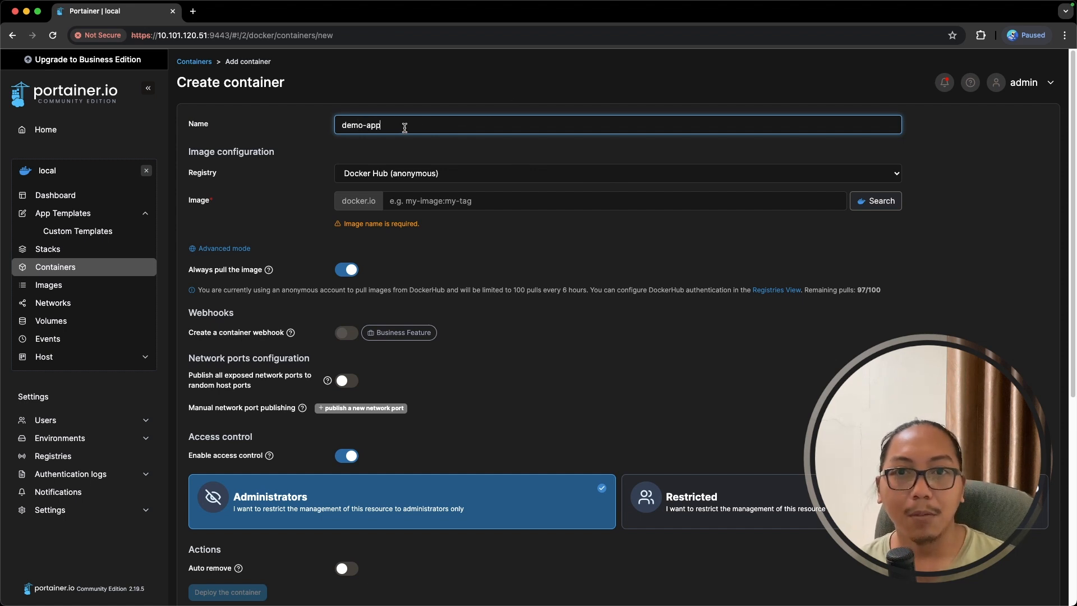
{"action": "left_click", "coordinate": [429, 204]}
{"action": "type", "text": "ngi"}
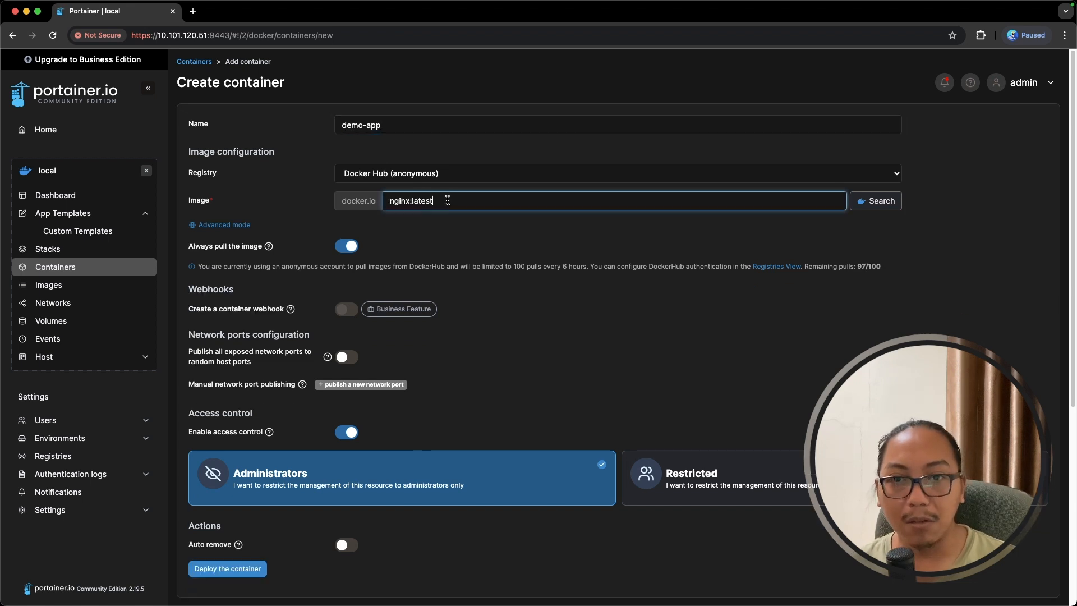
{"action": "type", "text": "nx:latest"}
{"action": "key", "text": "super+a"}
- Add a volume mapping row and keep the bridge network in advanced settings
{"action": "scroll", "coordinate": [298, 289], "scroll_direction": "down", "scroll_amount": 10}
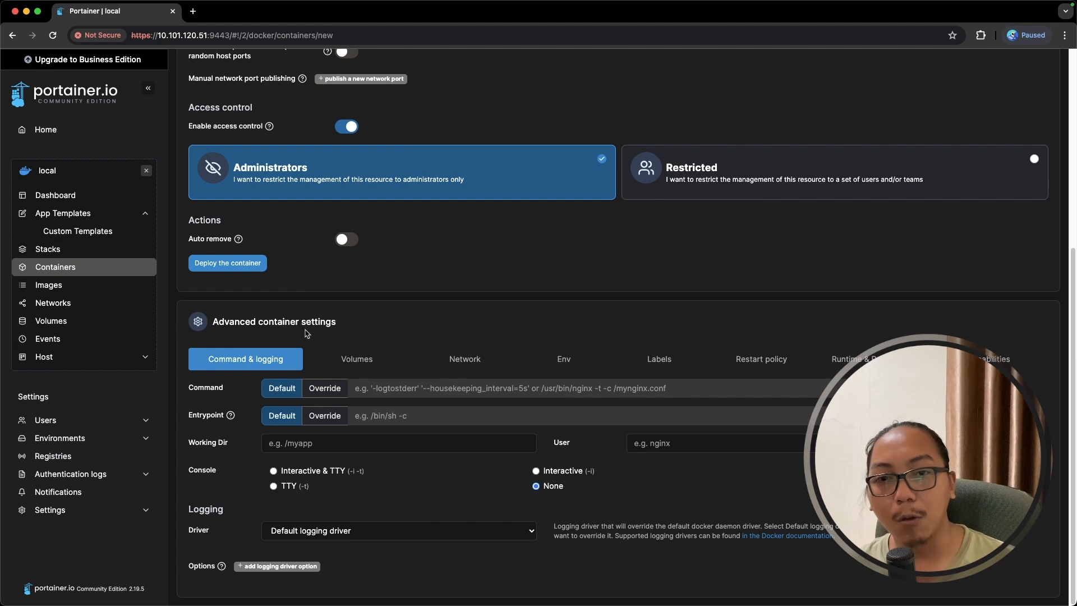
{"action": "left_click", "coordinate": [334, 365]}
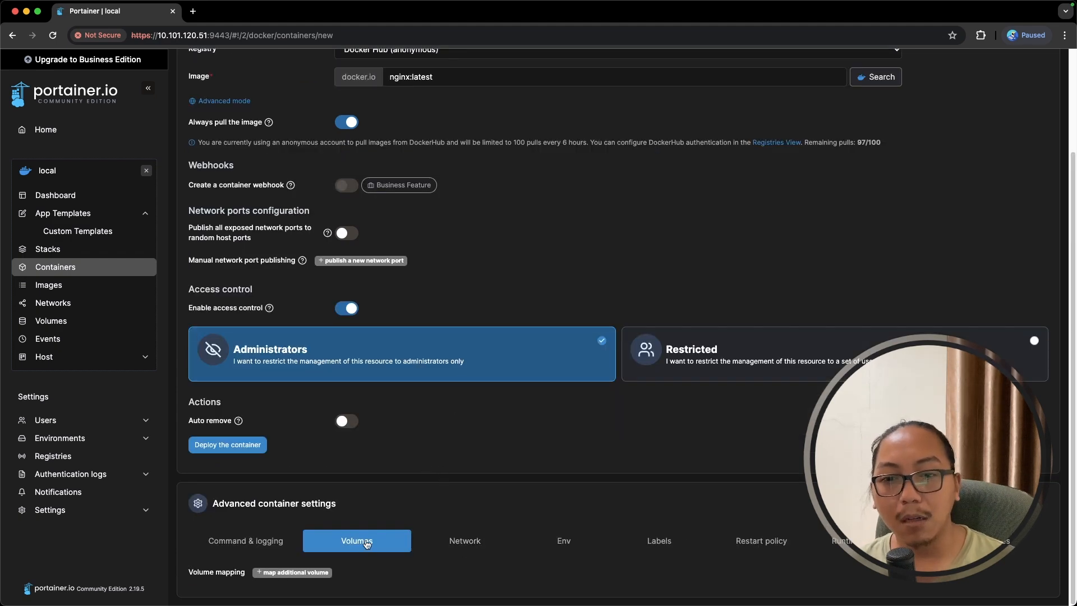
{"action": "left_click", "coordinate": [323, 578]}
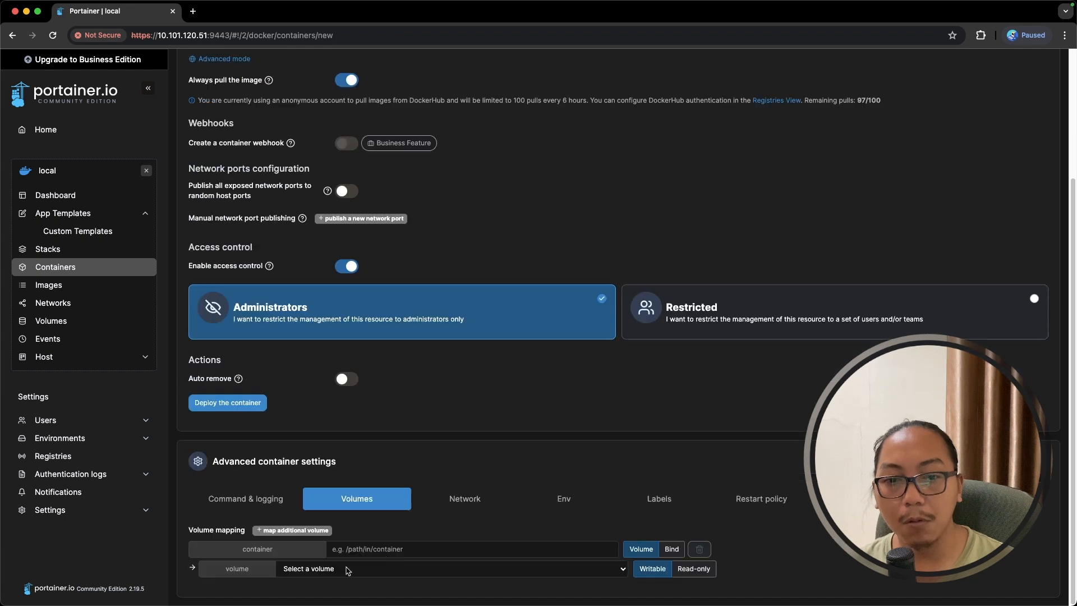
{"action": "left_click", "coordinate": [469, 504]}
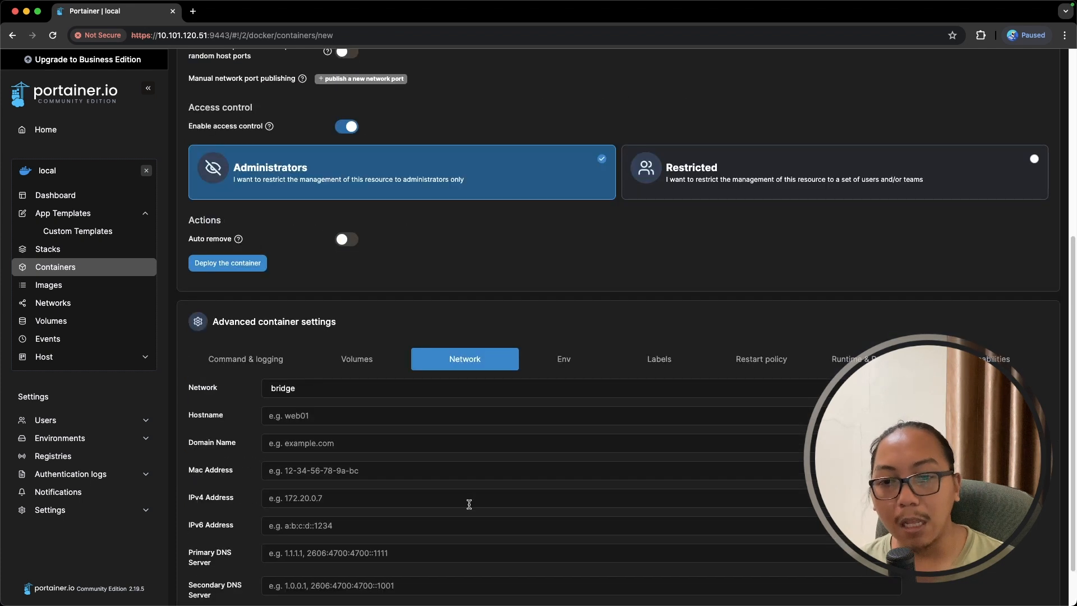
{"action": "left_click", "coordinate": [372, 394]}
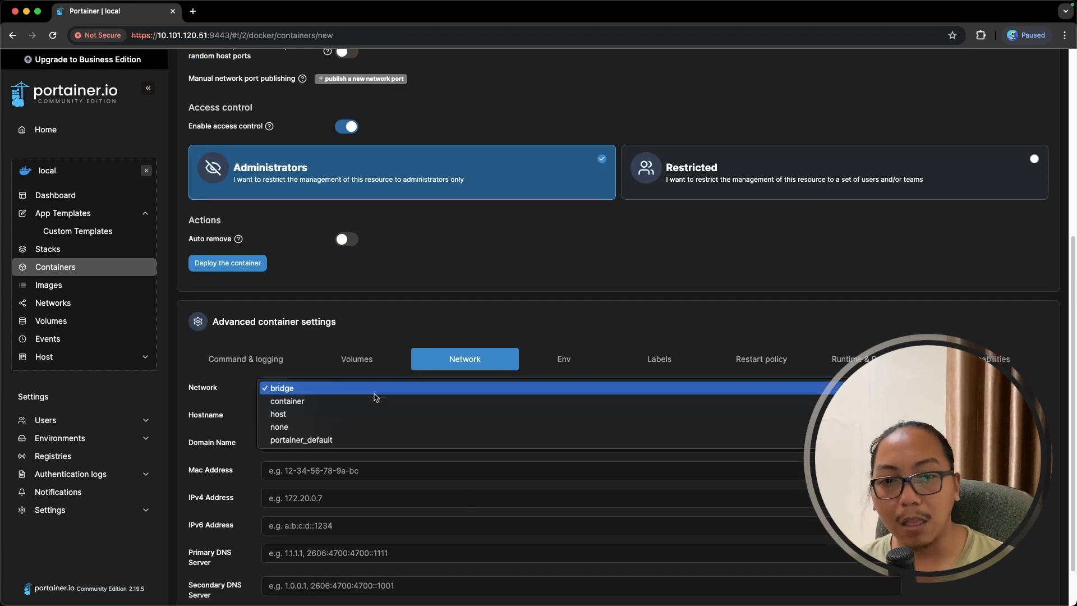
{"action": "left_click", "coordinate": [418, 339]}
- Add an empty environment variable row in the Env settings
{"action": "left_click", "coordinate": [565, 367]}
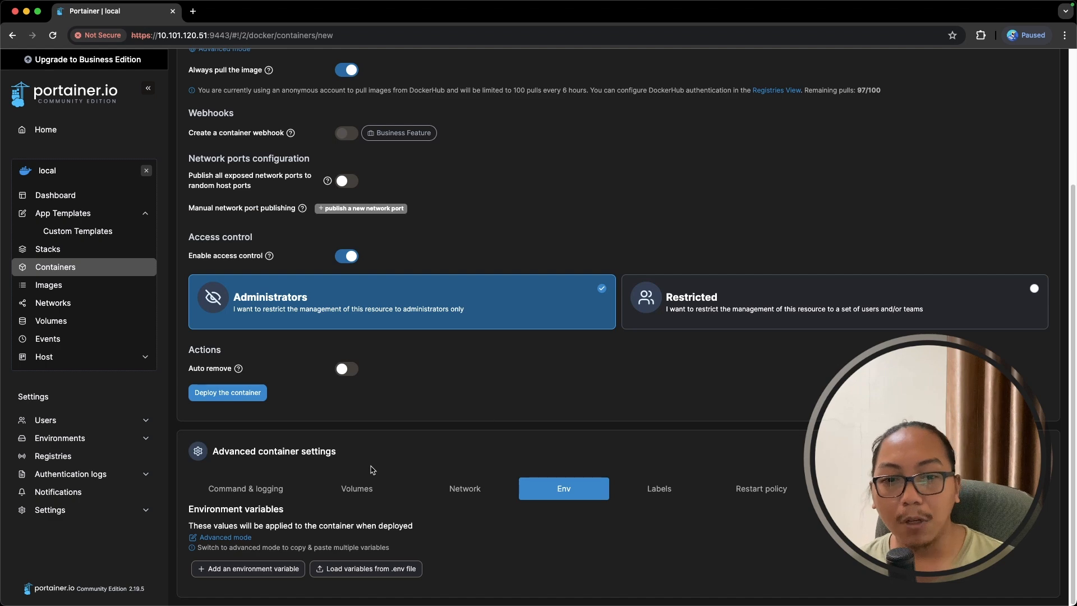
{"action": "left_click", "coordinate": [280, 571]}
{"action": "scroll", "coordinate": [346, 522], "scroll_direction": "down", "scroll_amount": 1}
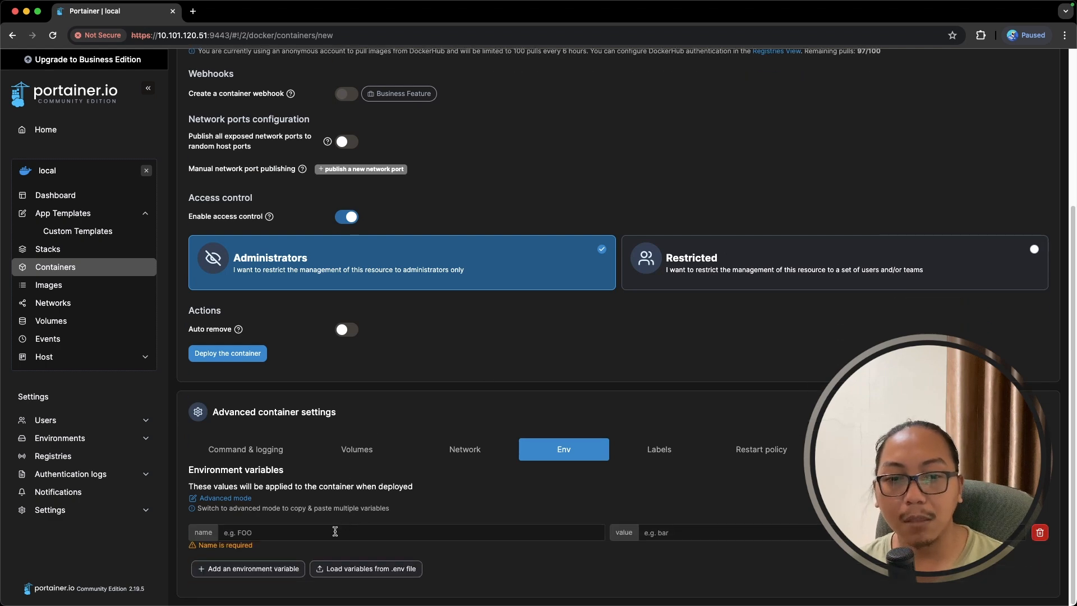
{"action": "left_click", "coordinate": [335, 531]}
{"action": "left_click", "coordinate": [542, 480]}
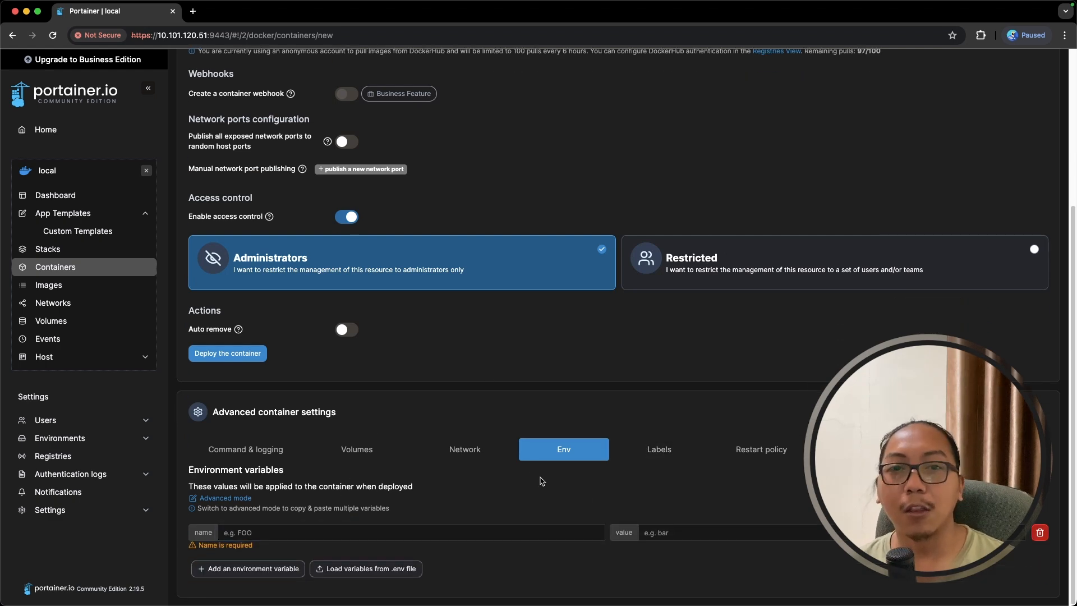
{"action": "scroll", "coordinate": [487, 412], "scroll_direction": "up", "scroll_amount": 5}
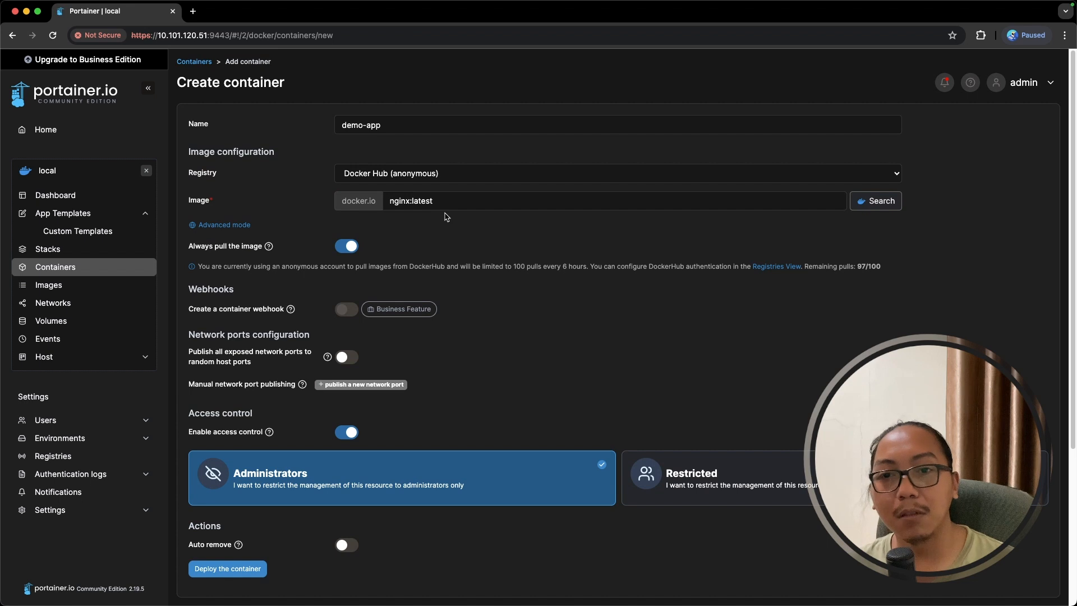
- Change the image to mariadb and rename the container to demo-database
{"action": "left_click_drag", "start_coordinate": [449, 200], "coordinate": [366, 201]}
{"action": "type", "text": "mariadb"}
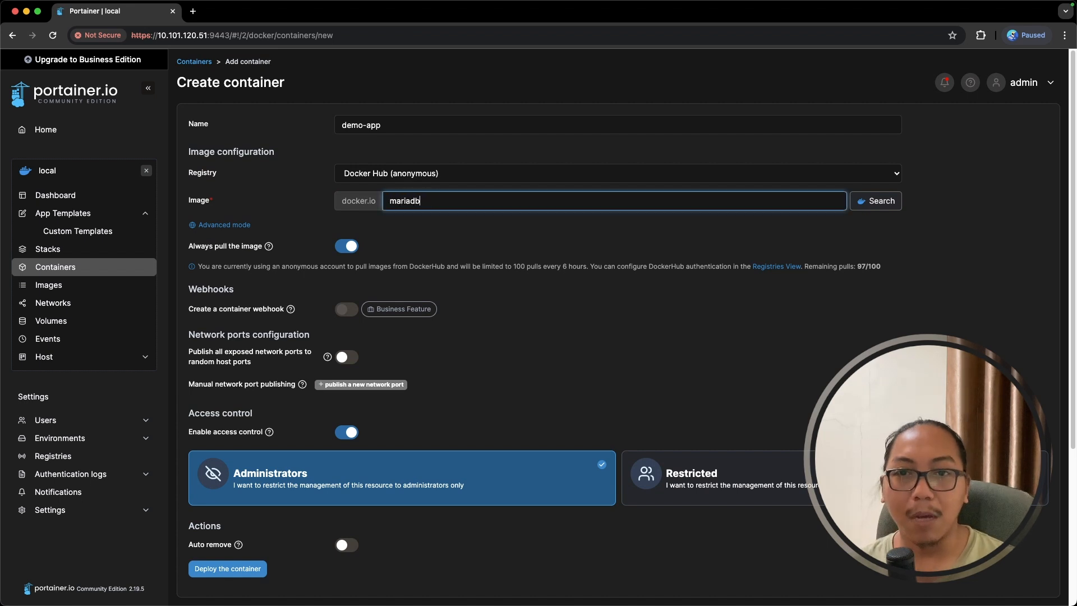
{"action": "left_click", "coordinate": [366, 126]}
{"action": "double_click", "coordinate": [370, 125]}
{"action": "type", "text": "dat"}
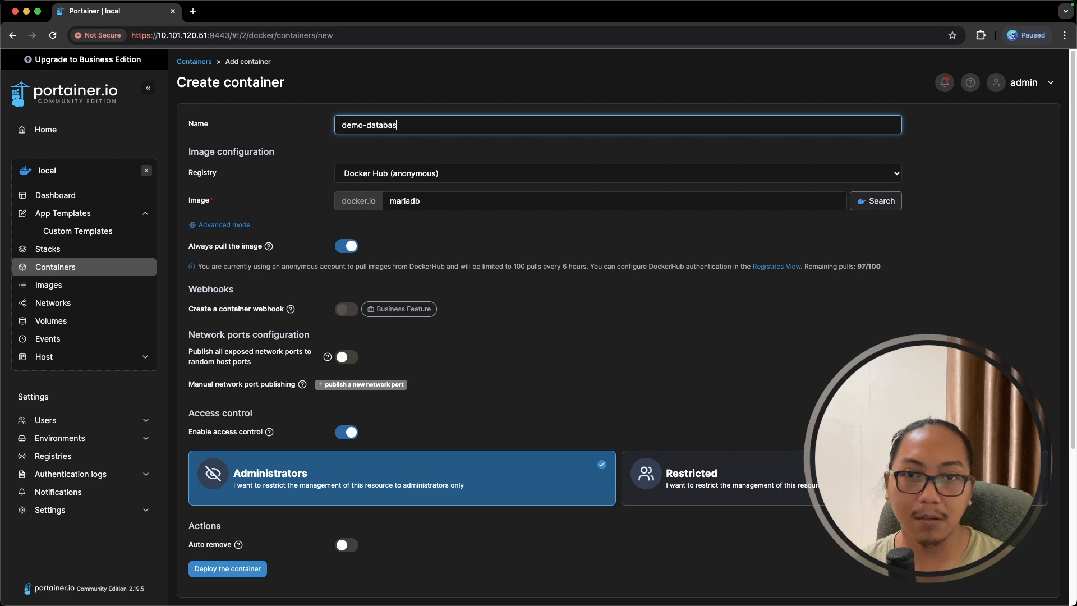
{"action": "type", "text": "abas"}
- Set the MARIADB_ROOT_PASSWORD environment variable to the root password
{"action": "scroll", "coordinate": [467, 258], "scroll_direction": "down", "scroll_amount": 5}
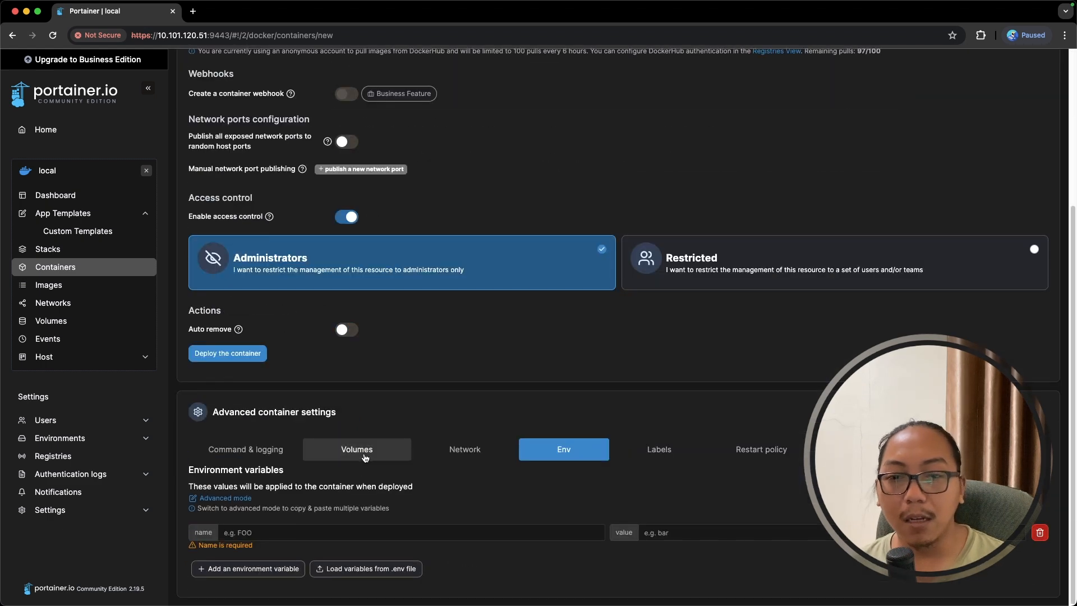
{"action": "left_click", "coordinate": [397, 529]}
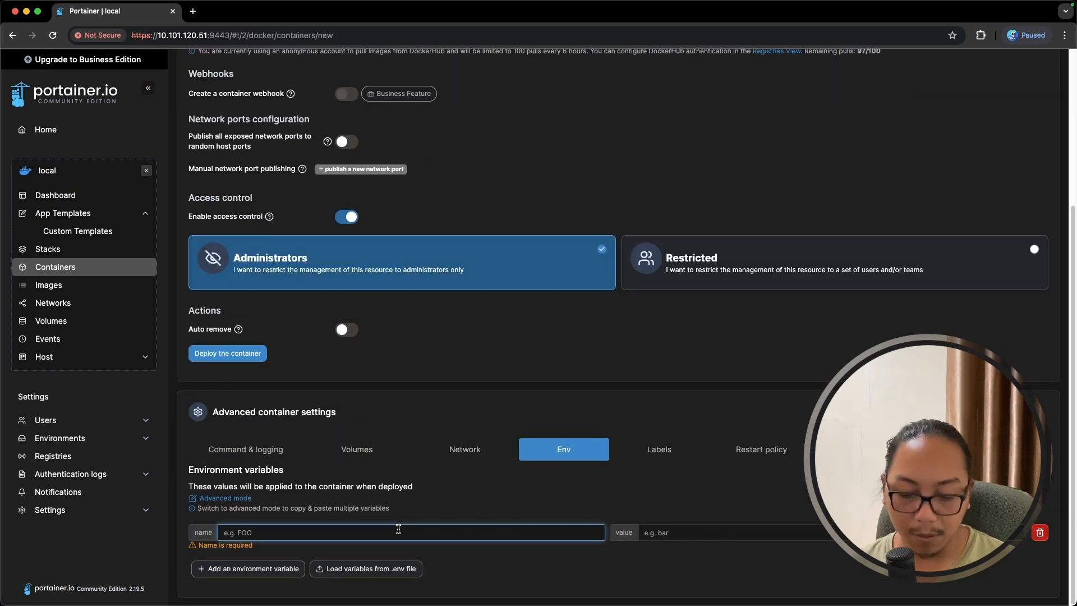
{"action": "type", "text": "MARIADB_ROOT_PASSWORD"}
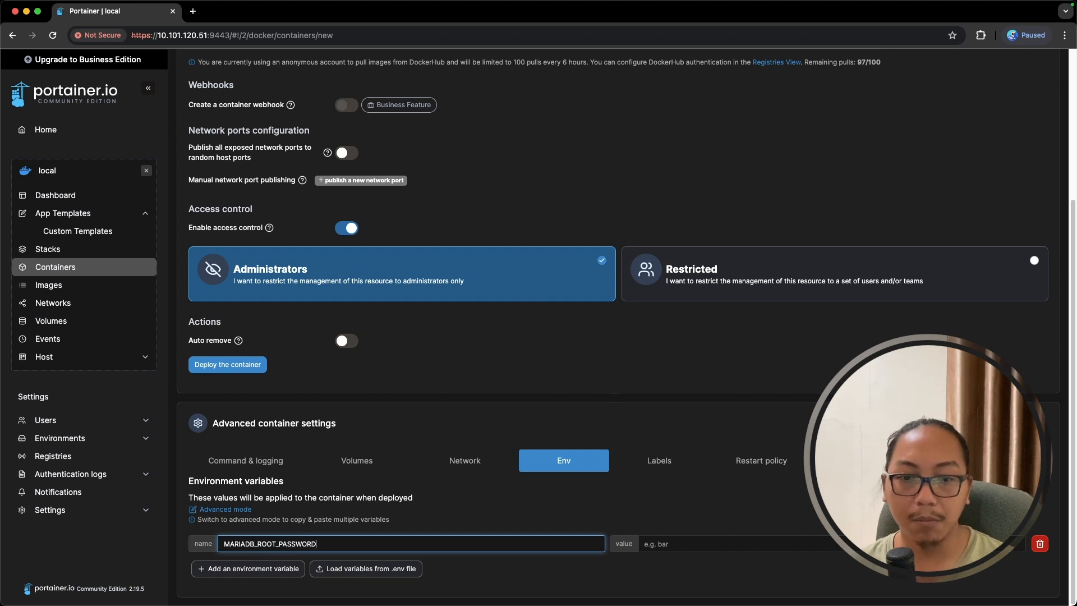
{"action": "left_click", "coordinate": [668, 544]}
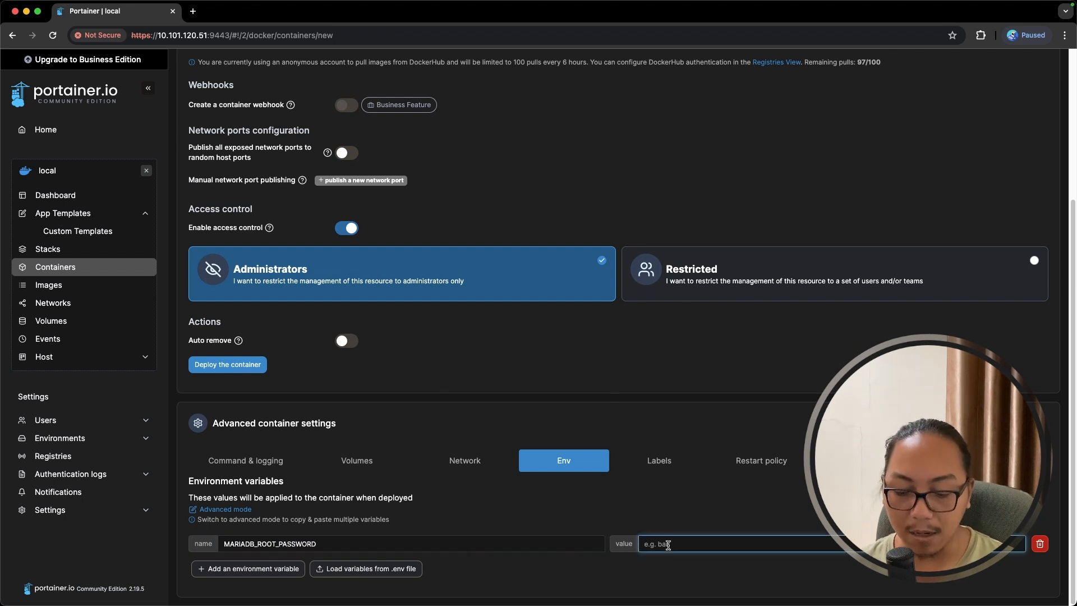
{"action": "key", "text": "super+v"}
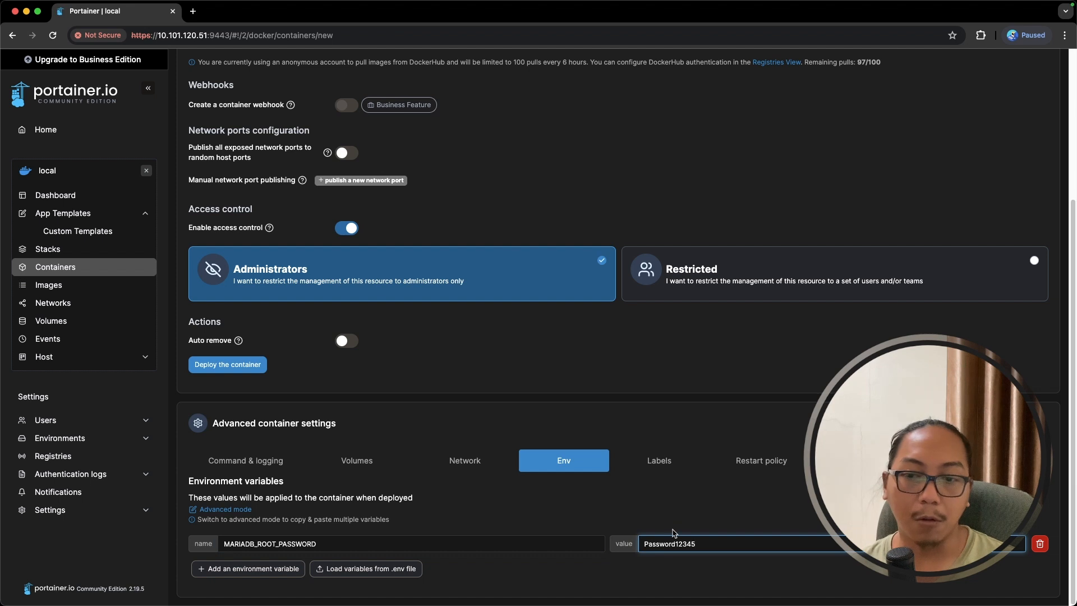
- Add a /var/lib/mysql volume mapping, then remove it again
{"action": "left_click", "coordinate": [364, 470]}
{"action": "left_click", "coordinate": [429, 553]}
{"action": "type", "text": "/var/lib/mysql"}
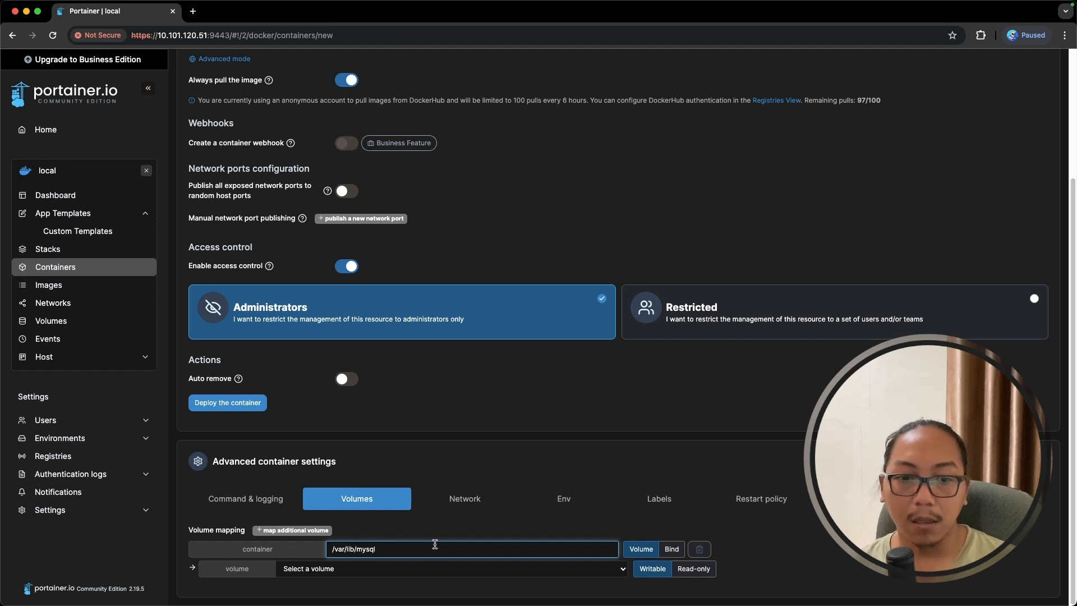
{"action": "left_click", "coordinate": [423, 568]}
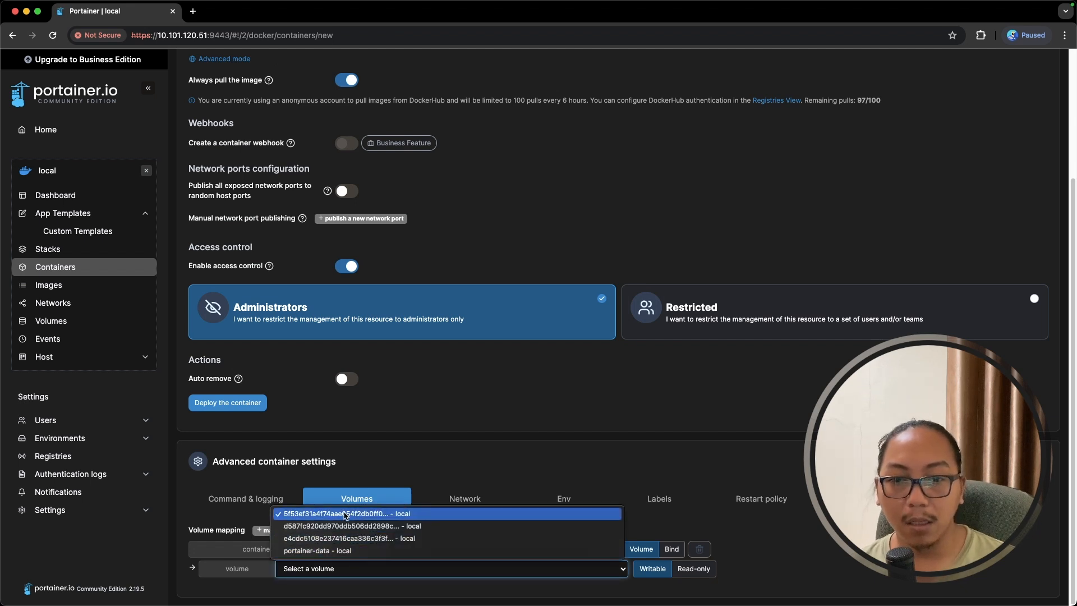
{"action": "left_click", "coordinate": [429, 457]}
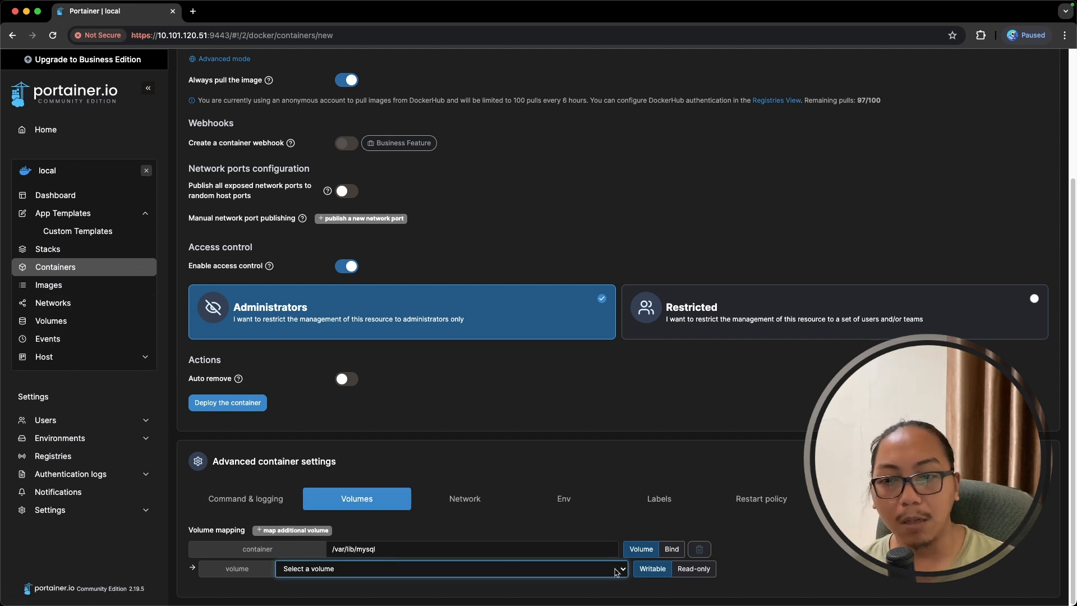
{"action": "left_click", "coordinate": [712, 554]}
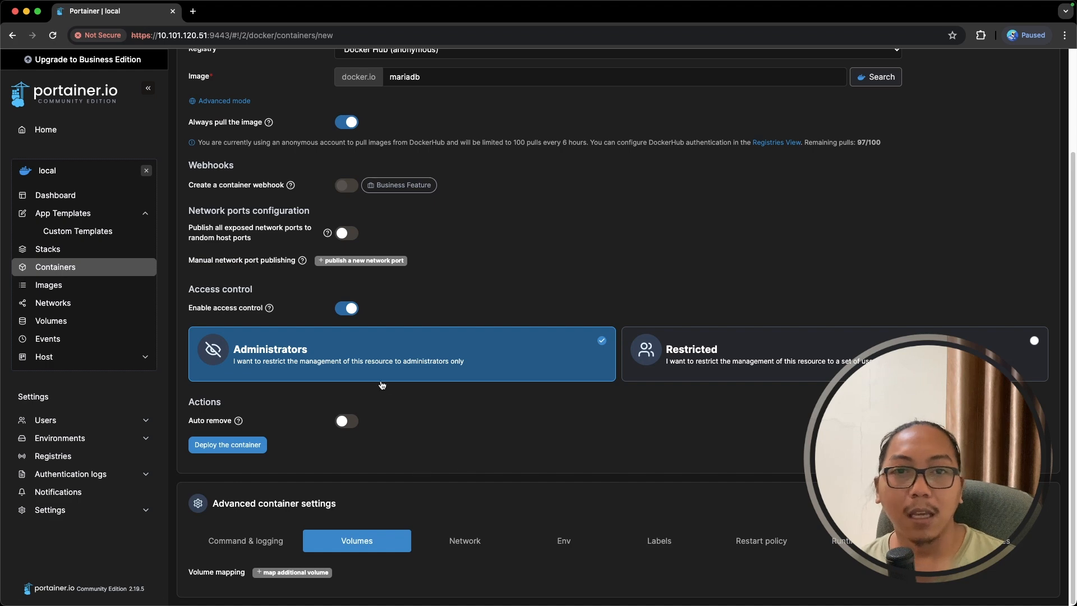
{"action": "scroll", "coordinate": [382, 386], "scroll_direction": "up", "scroll_amount": 3}
{"action": "scroll", "coordinate": [464, 347], "scroll_direction": "down", "scroll_amount": 3}
- Deploy demo-database and connect a bash console inside it
{"action": "left_click", "coordinate": [246, 449]}
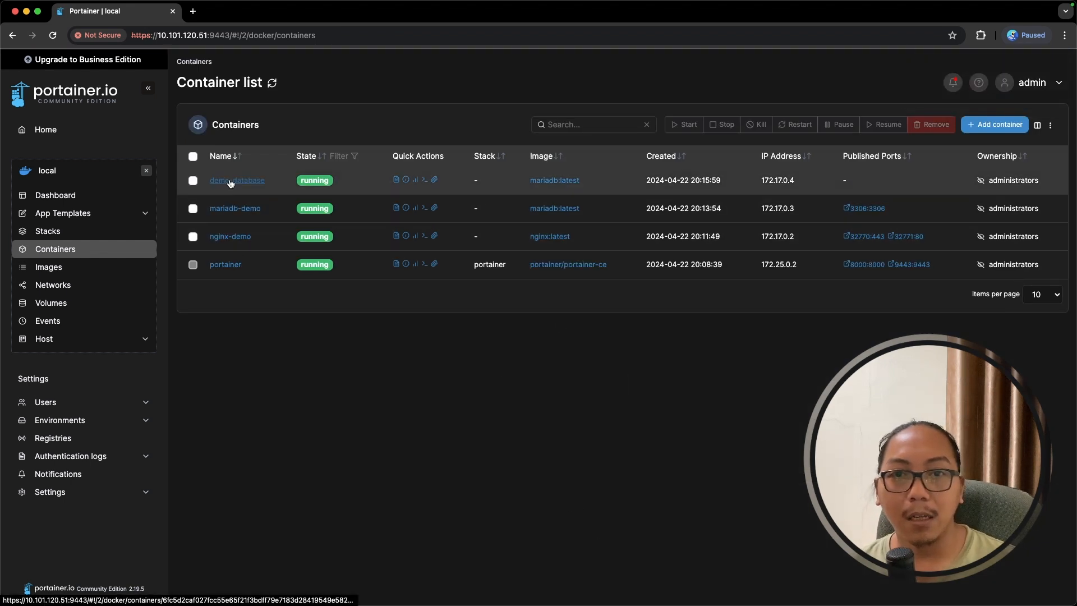
{"action": "left_click", "coordinate": [425, 180]}
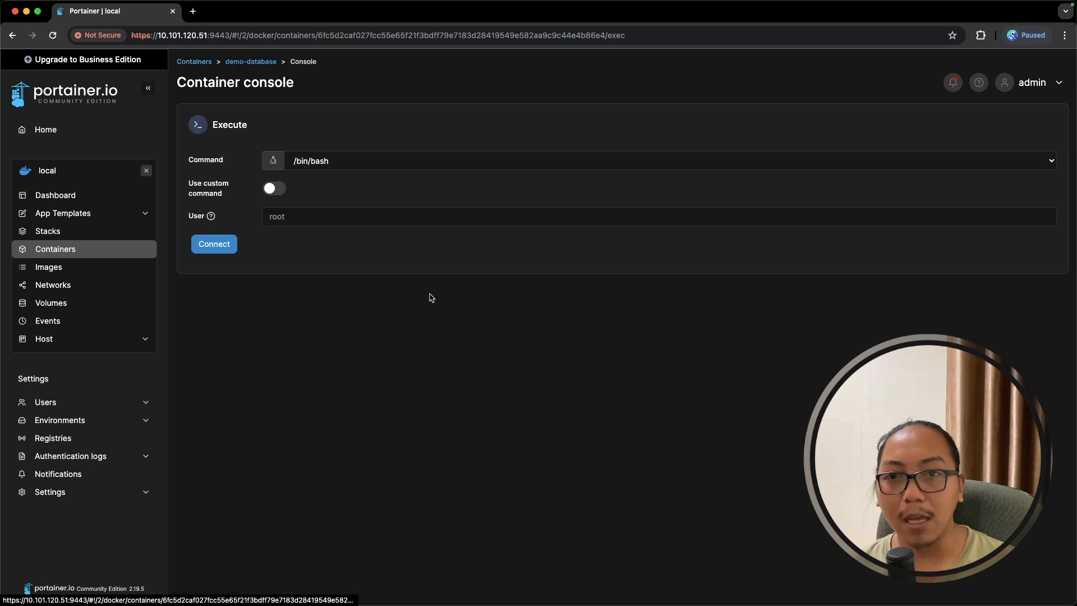
{"action": "left_click", "coordinate": [214, 244]}
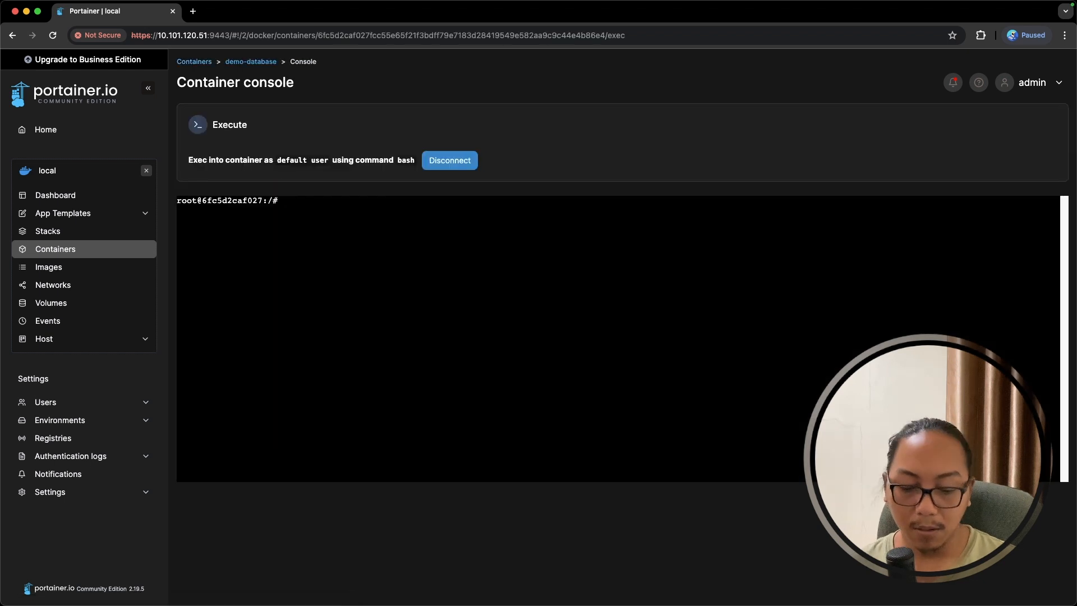
- Log into MariaDB as root and run show databases; to list the four databases
{"action": "type", "text": "mariadb -"}
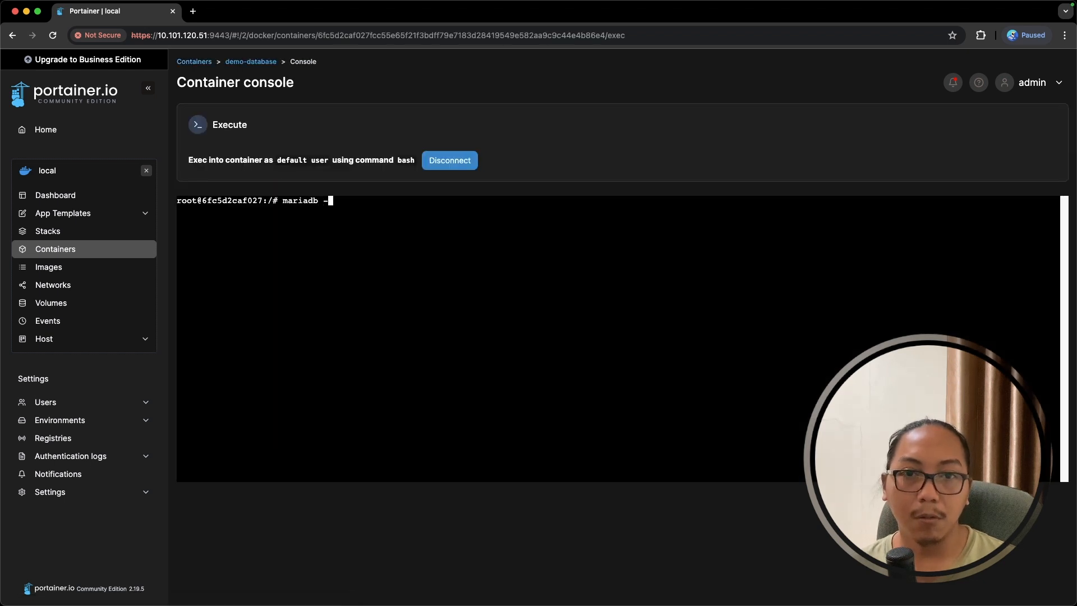
{"action": "type", "text": "u root"}
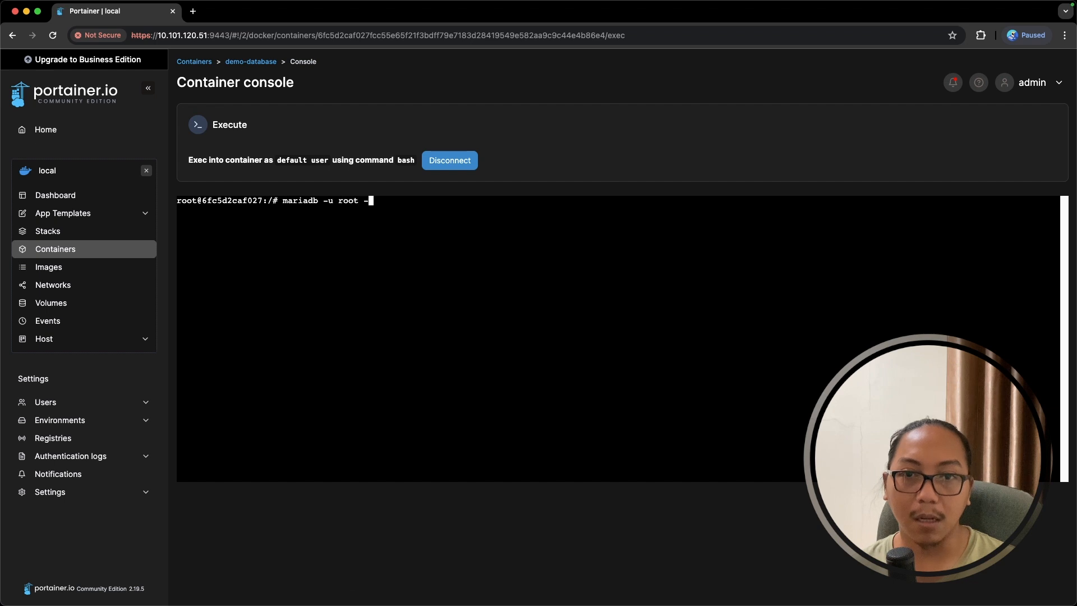
{"action": "type", "text": " -p"}
{"action": "key", "text": "Return"}
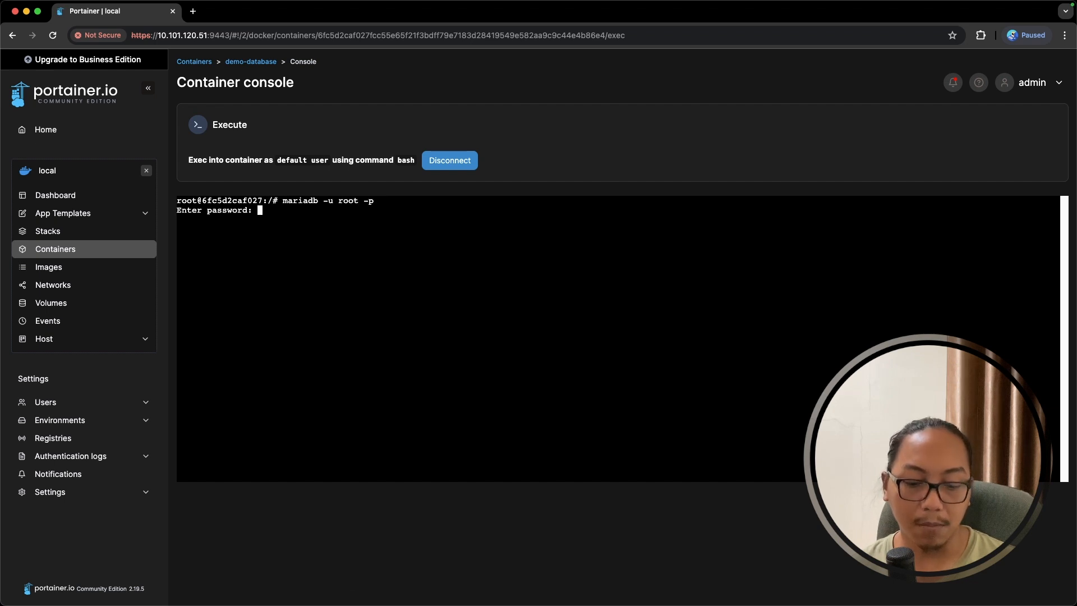
{"action": "key", "text": "Return"}
{"action": "type", "text": "show databases;"}
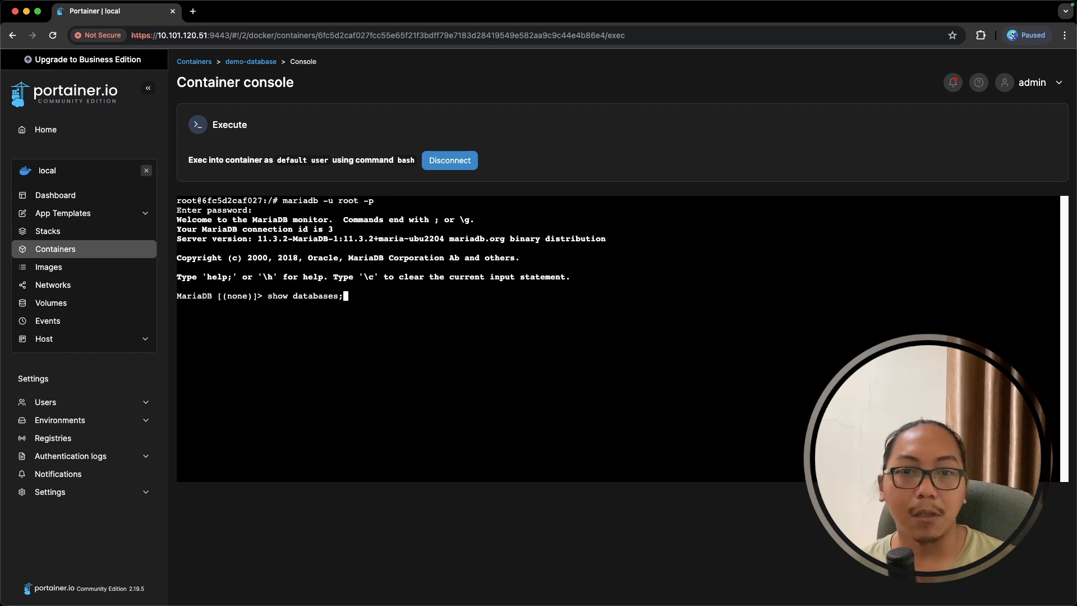
{"action": "key", "text": "Return"}
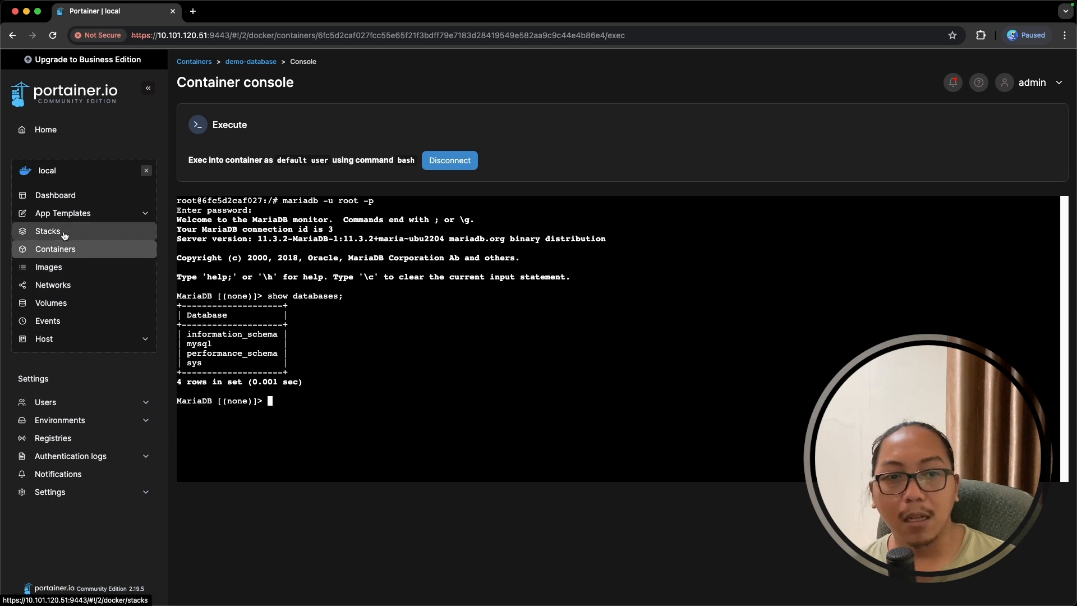
{"action": "left_click", "coordinate": [63, 275]}
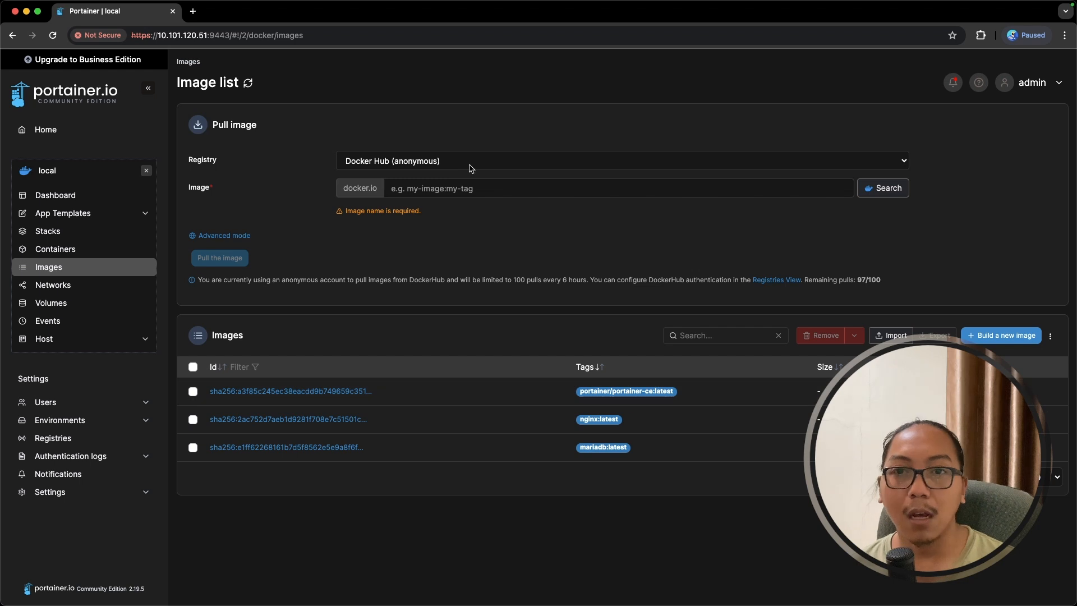
- Pull the mysql:latest image from Docker Hub onto the local host
{"action": "left_click", "coordinate": [461, 189]}
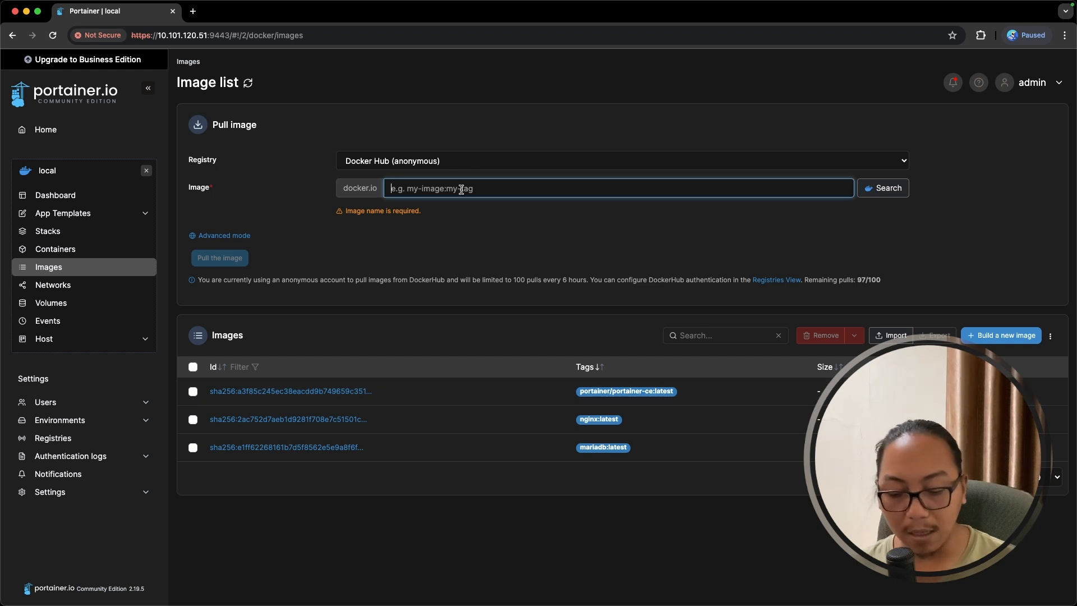
{"action": "type", "text": "mysql:latest"}
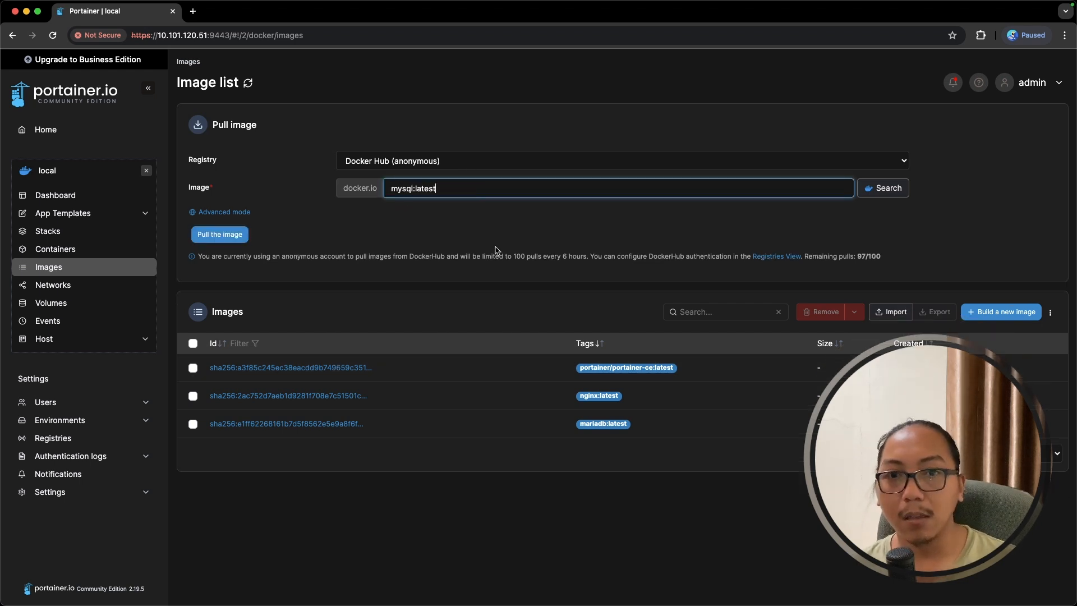
{"action": "left_click", "coordinate": [220, 234]}
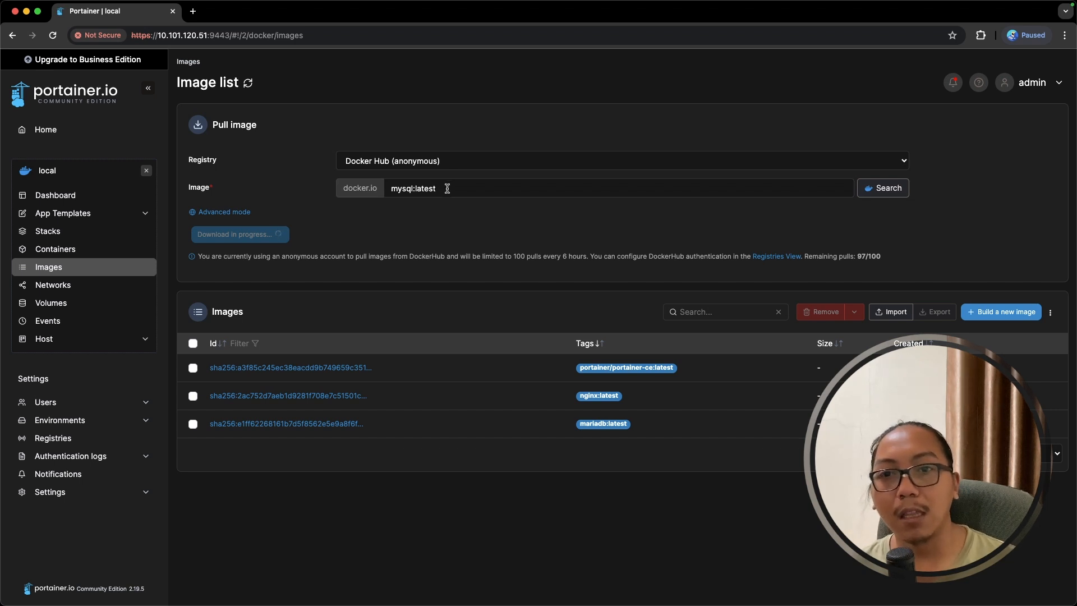
{"action": "left_click_drag", "start_coordinate": [447, 188], "coordinate": [376, 188]}
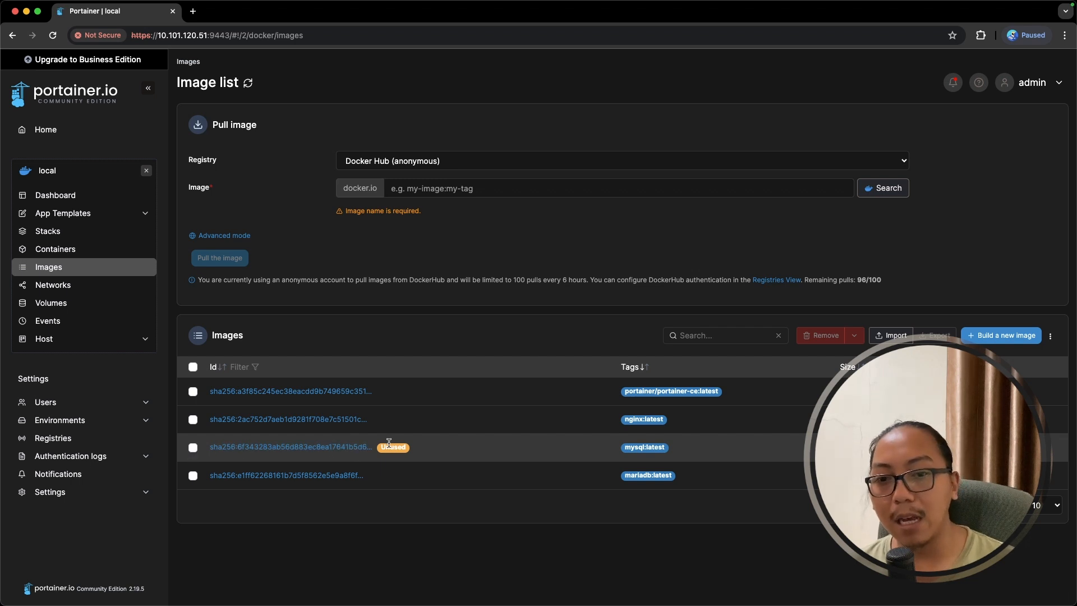
{"action": "left_click", "coordinate": [90, 286]}
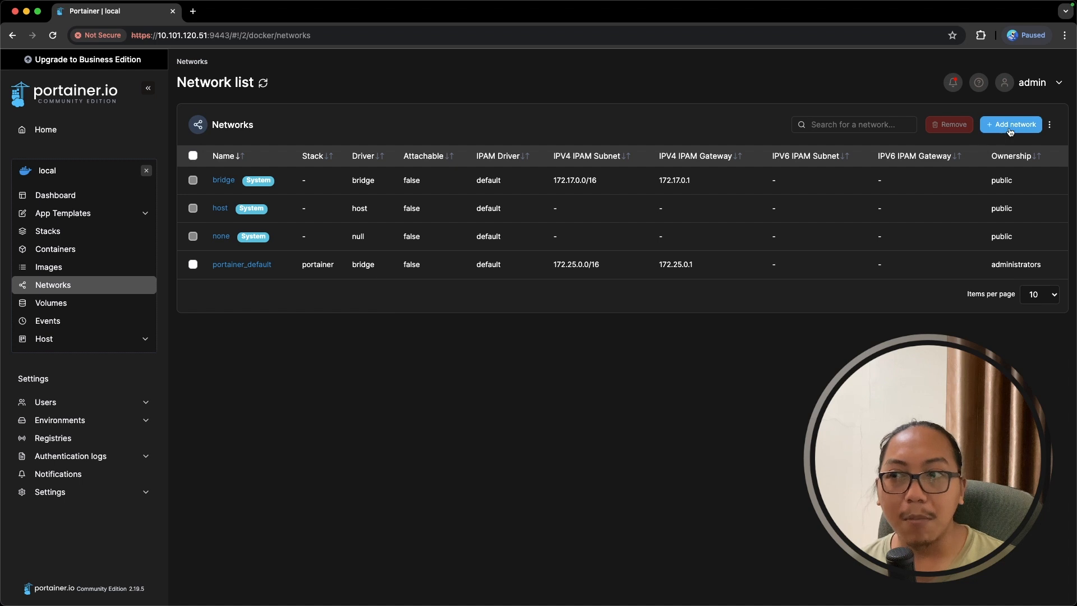
- Create a bridge network named frontend with IPv4 subnet 10.0.0.0/24
{"action": "left_click", "coordinate": [334, 126]}
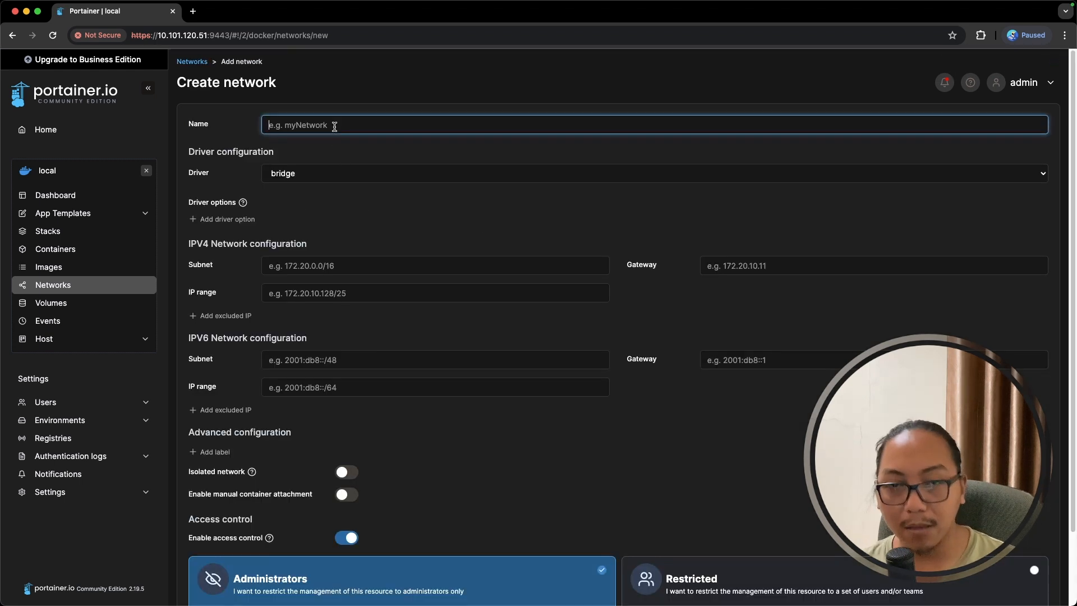
{"action": "type", "text": "frontend"}
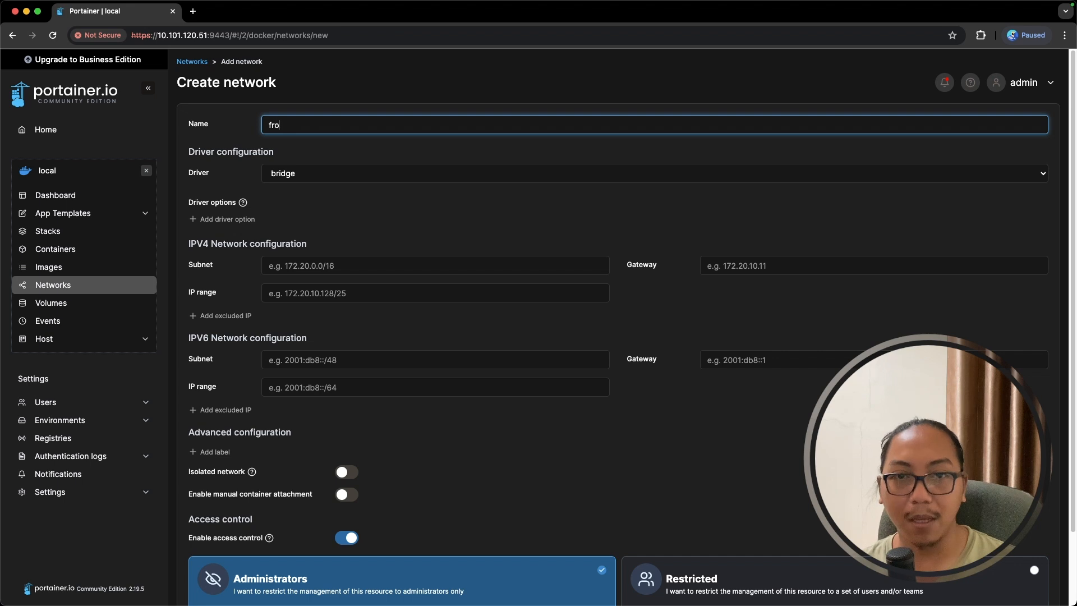
{"action": "left_click", "coordinate": [345, 262]}
{"action": "type", "text": "10.0.0.0/24"}
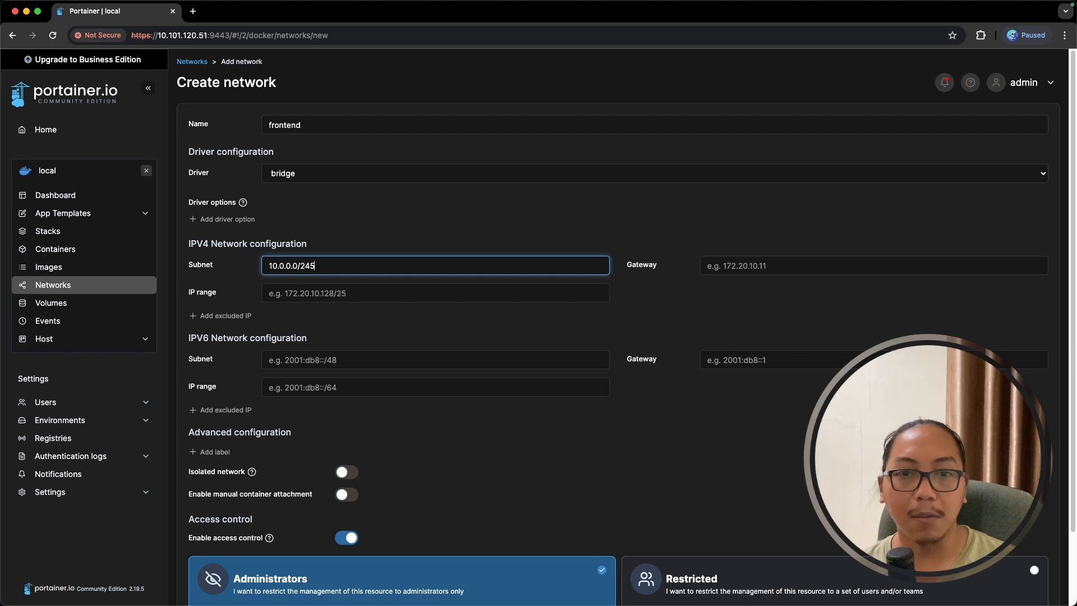
{"action": "scroll", "coordinate": [350, 262], "scroll_direction": "down", "scroll_amount": 3}
{"action": "left_click", "coordinate": [229, 569]}
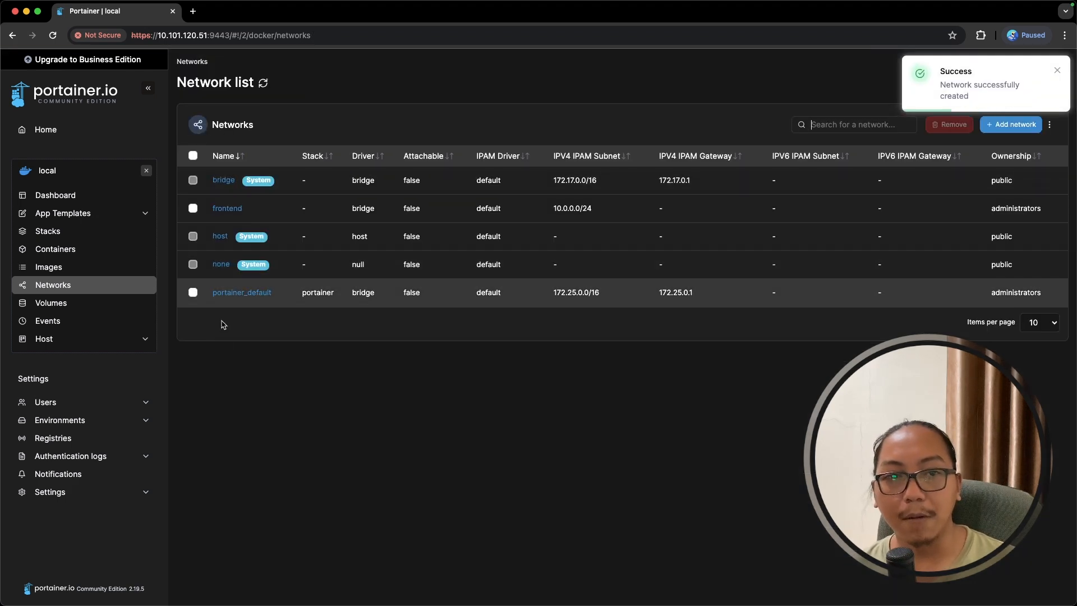
{"action": "left_click", "coordinate": [99, 304]}
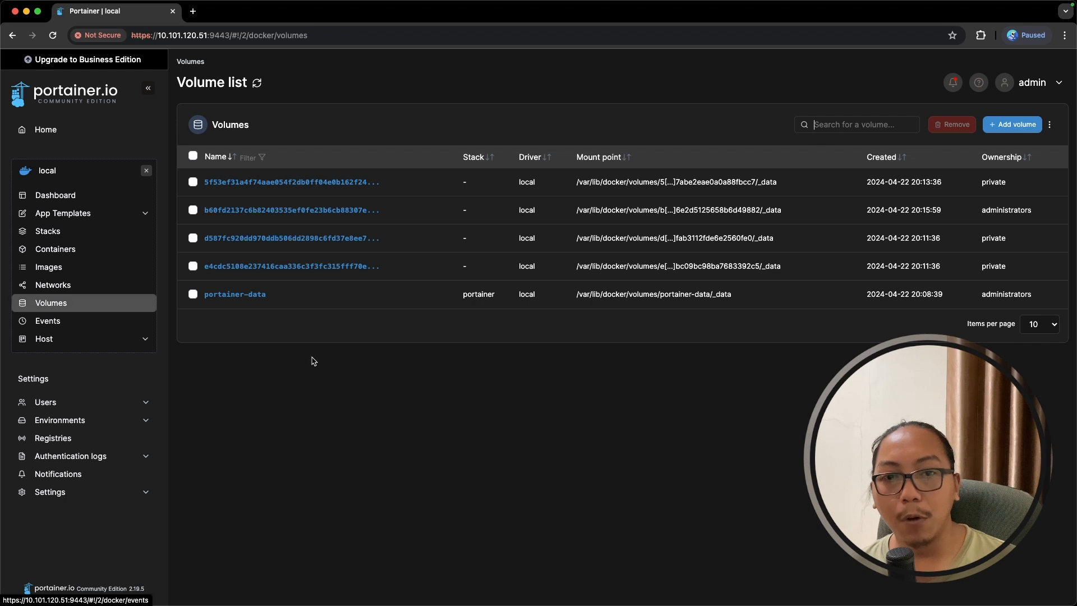
- Create a volume named mysql-data on the local host, then return to the container list
{"action": "left_click", "coordinate": [998, 129]}
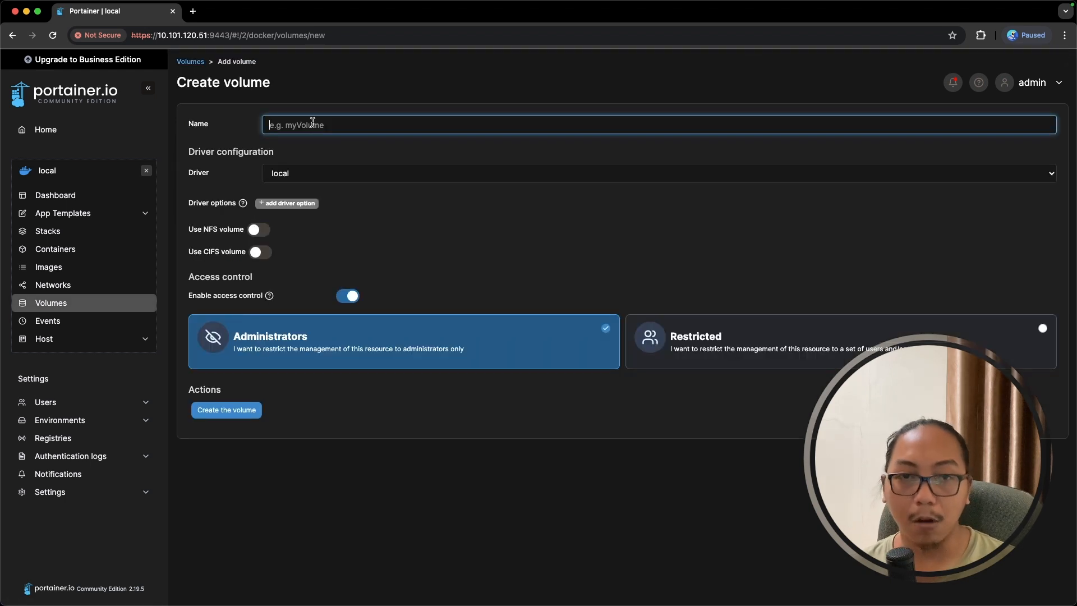
{"action": "type", "text": "mysql-data"}
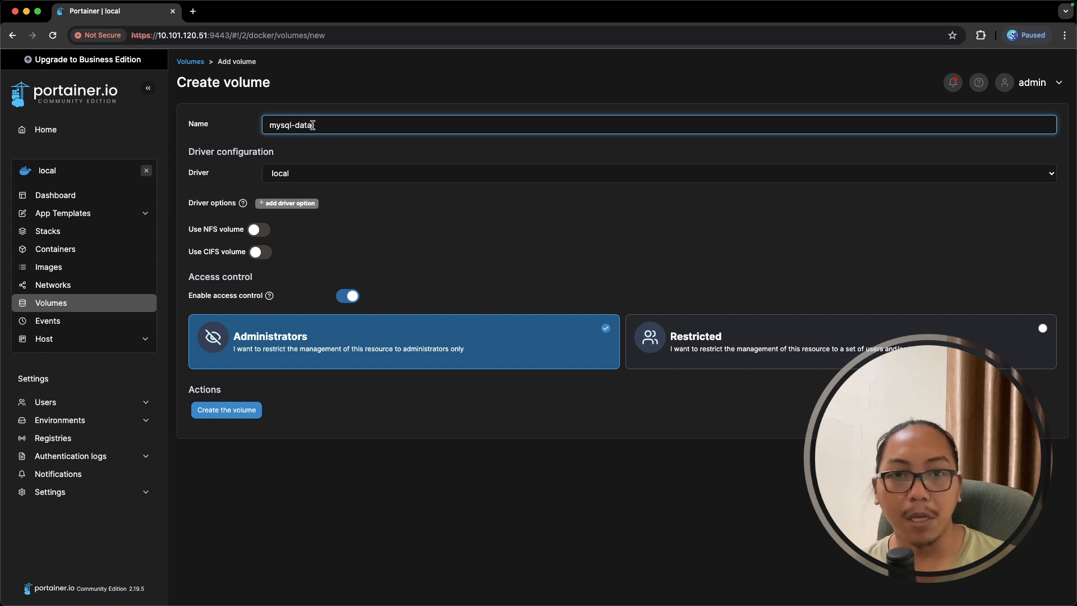
{"action": "left_click", "coordinate": [227, 410]}
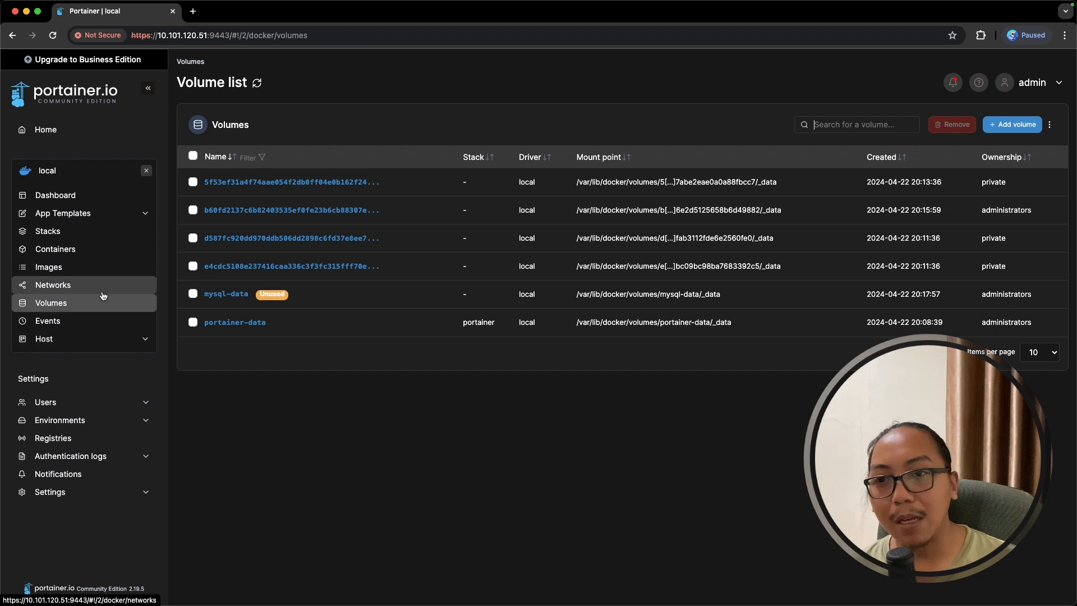
{"action": "left_click", "coordinate": [90, 250]}
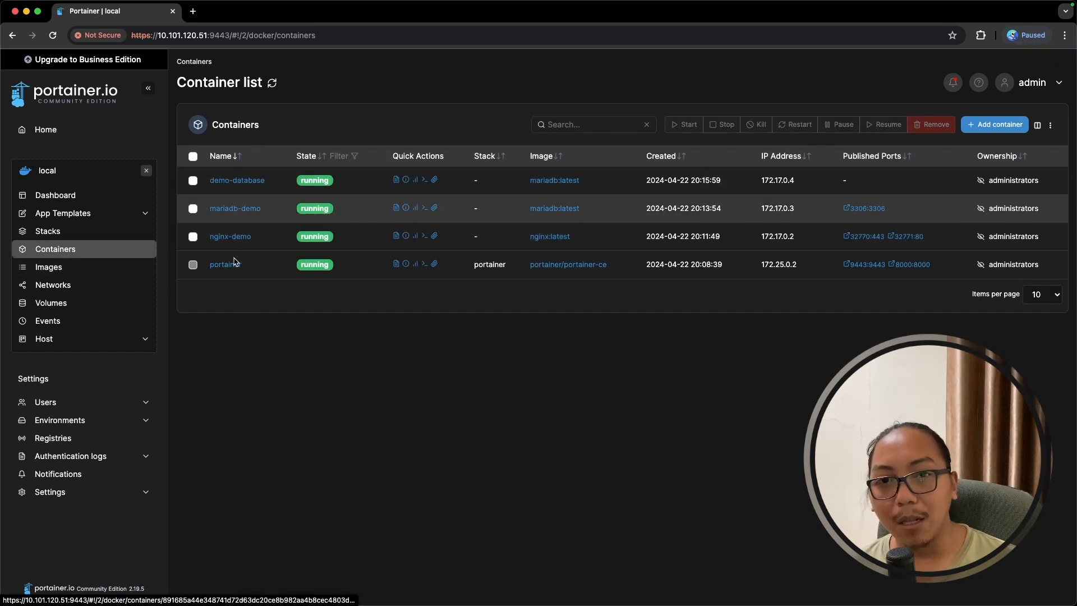
- Stop and restart the demo-database container, then go back to the Home environments overview
{"action": "left_click", "coordinate": [193, 180]}
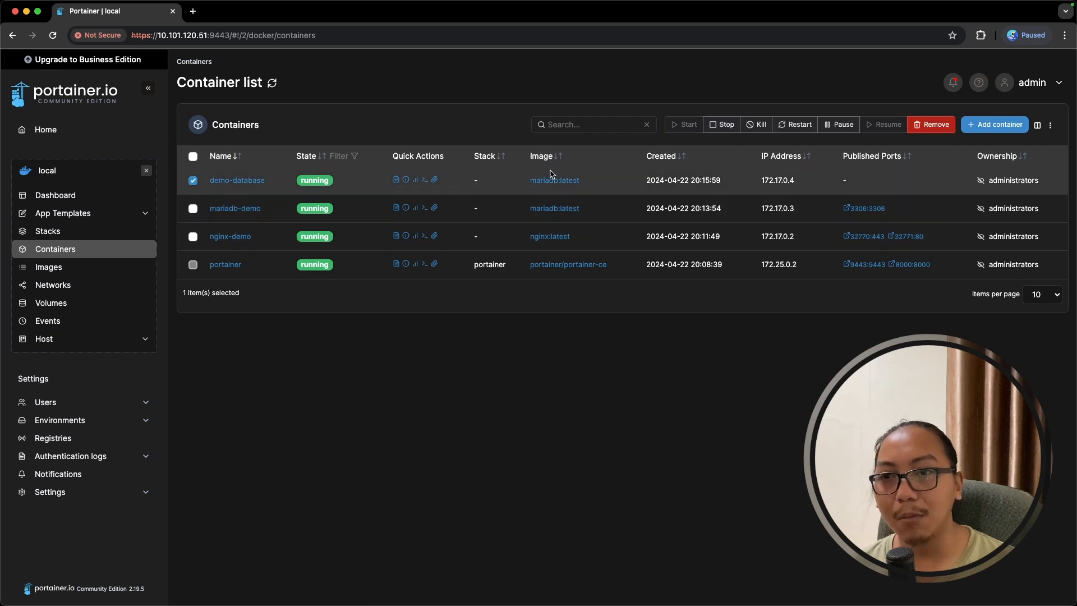
{"action": "left_click", "coordinate": [723, 125]}
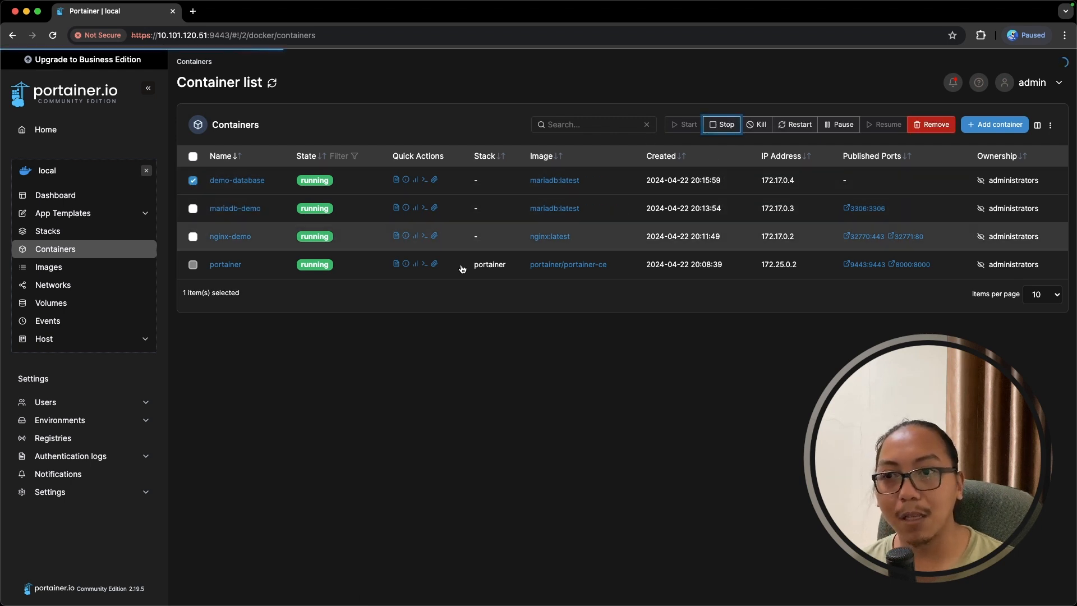
{"action": "left_click", "coordinate": [193, 180]}
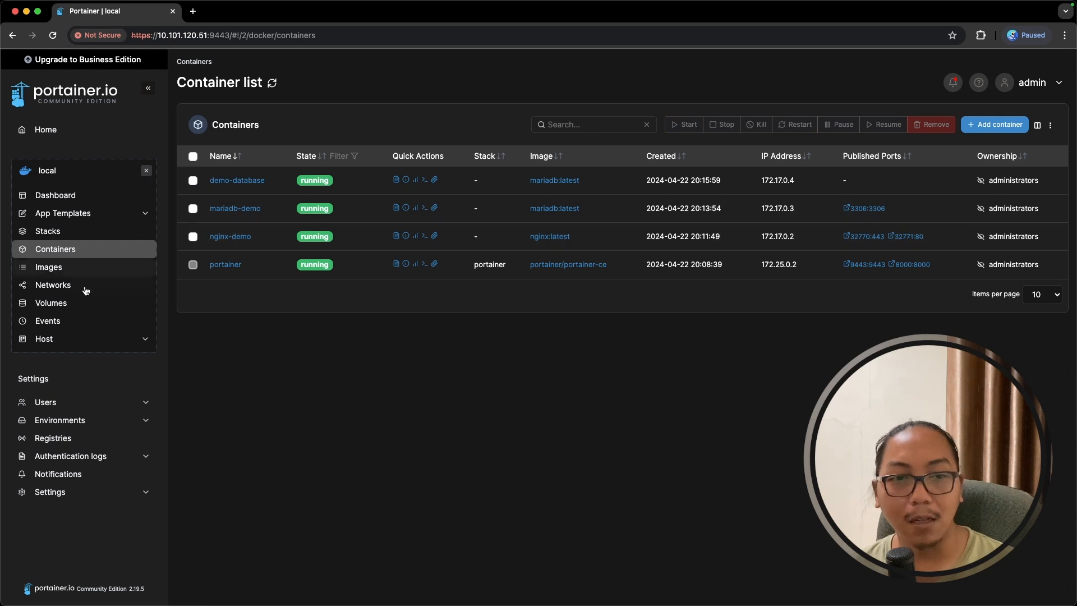
{"action": "left_click", "coordinate": [62, 133]}
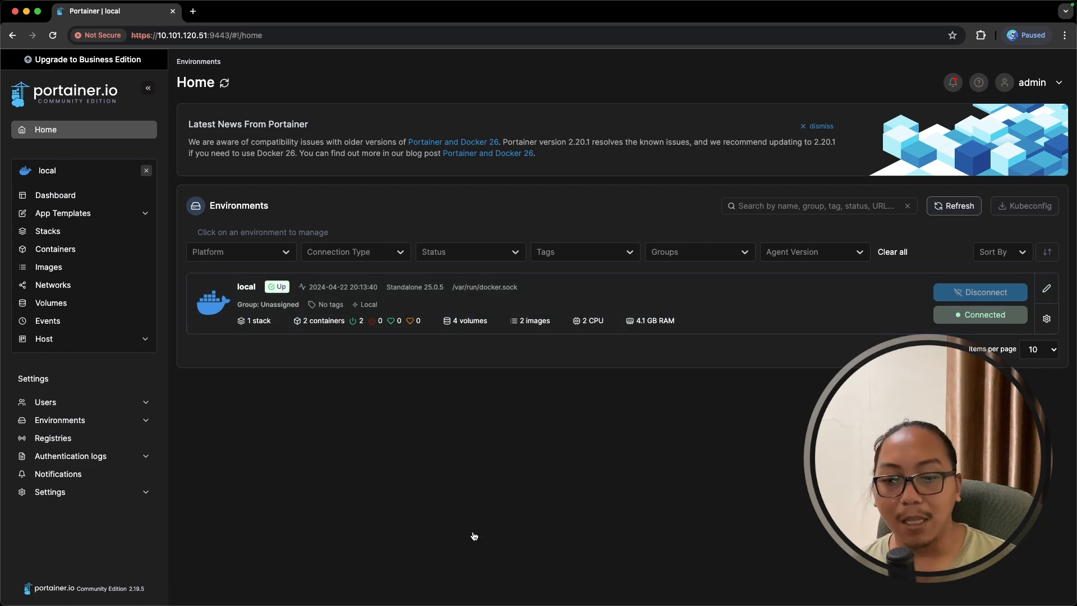
- In iTerm2, clear the screen and run docker ps in the vm-demo-1 tab, showing four containers
{"action": "key", "text": "super+Tab"}
{"action": "type", "text": "clear"}
{"action": "key", "text": "Return"}
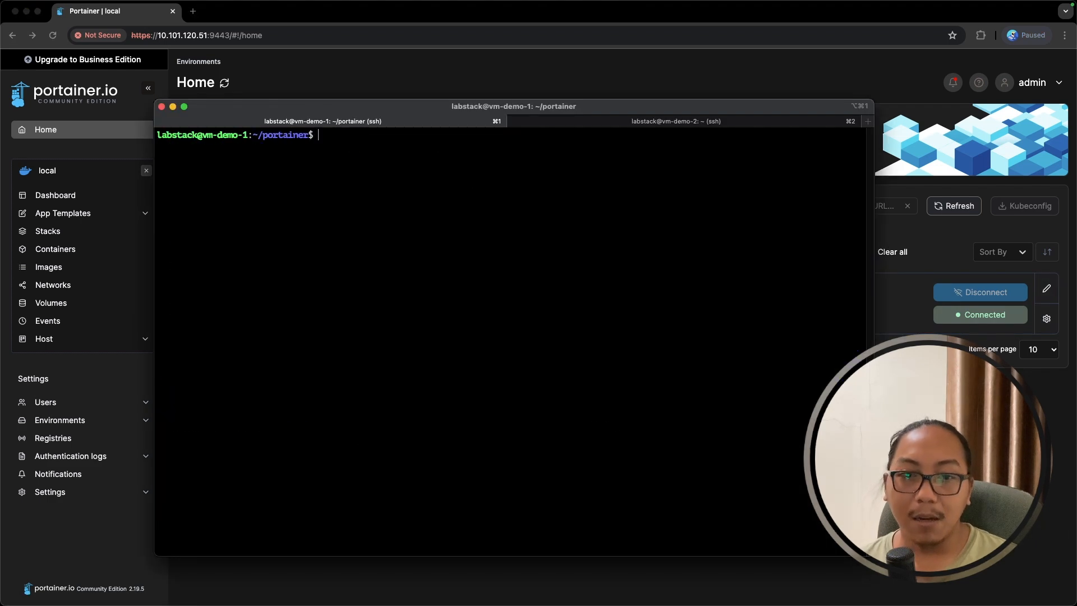
{"action": "type", "text": "docker ps"}
{"action": "key", "text": "Return"}
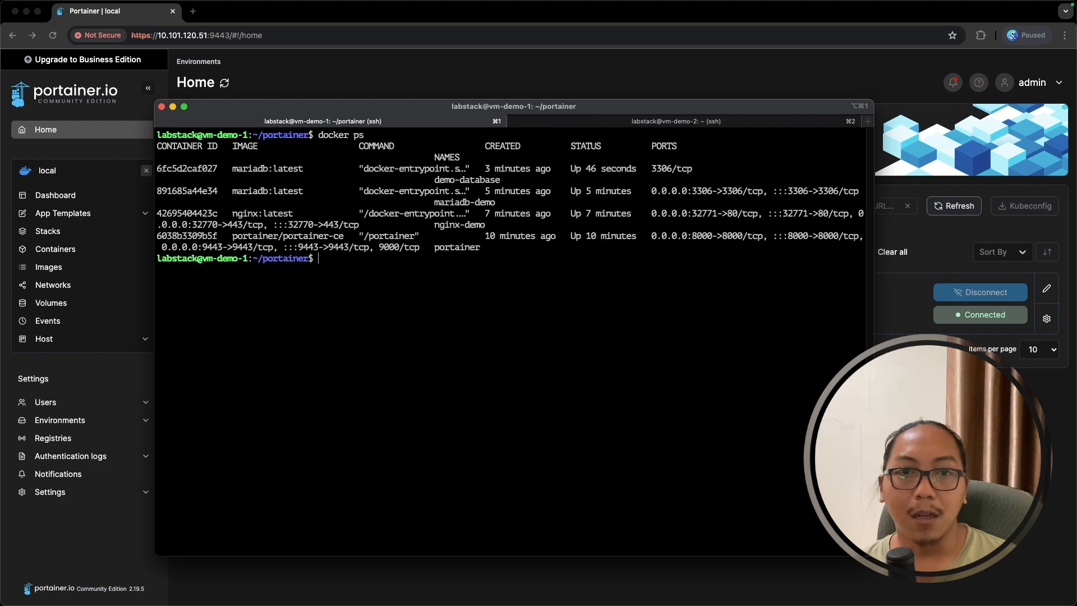
{"action": "left_click_drag", "start_coordinate": [481, 249], "coordinate": [163, 149]}
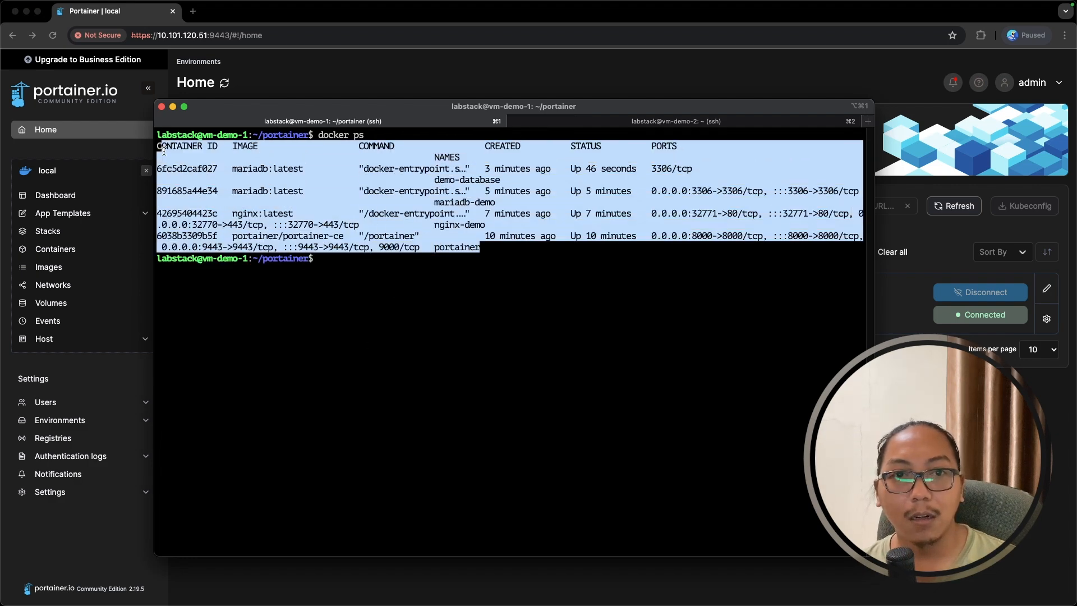
{"action": "left_click_drag", "start_coordinate": [250, 258], "coordinate": [204, 258]}
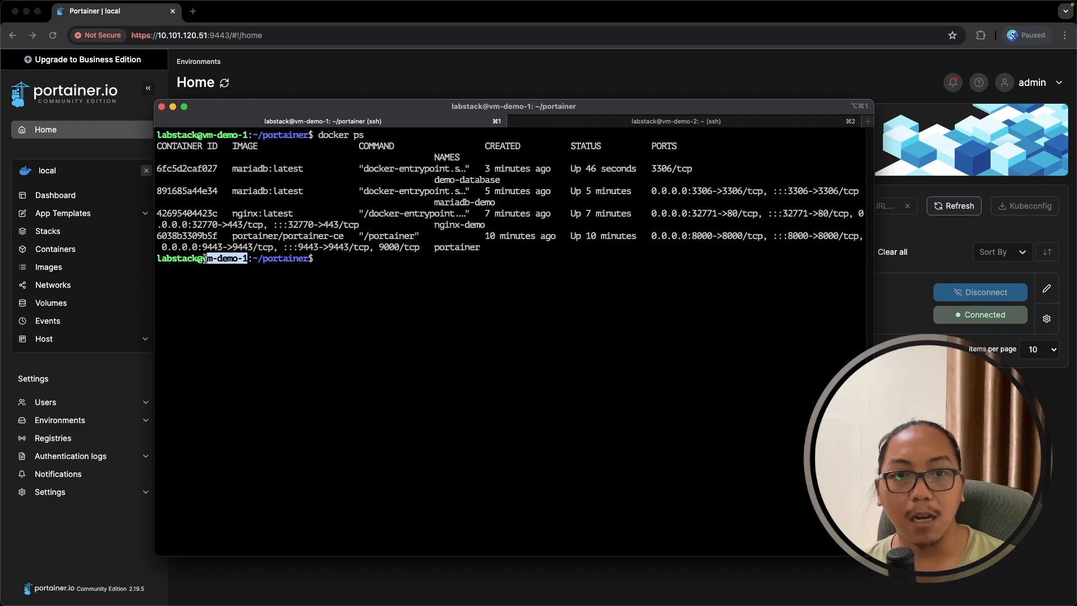
{"action": "left_click", "coordinate": [496, 233]}
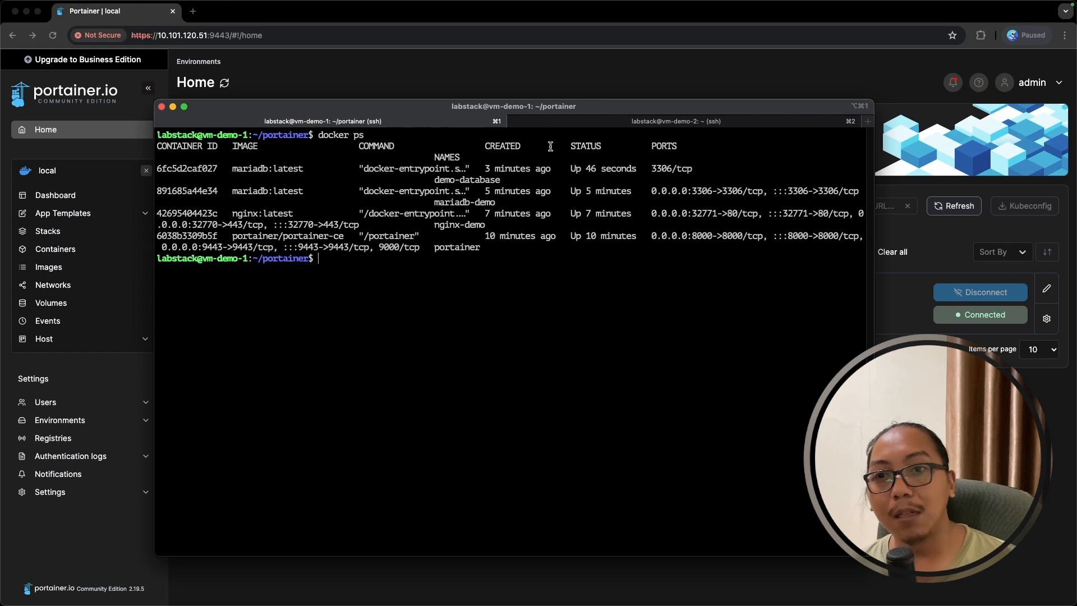
- Run docker ps in the vm-demo-2 tab, showing no containers, then leave the terminal
{"action": "left_click", "coordinate": [563, 122]}
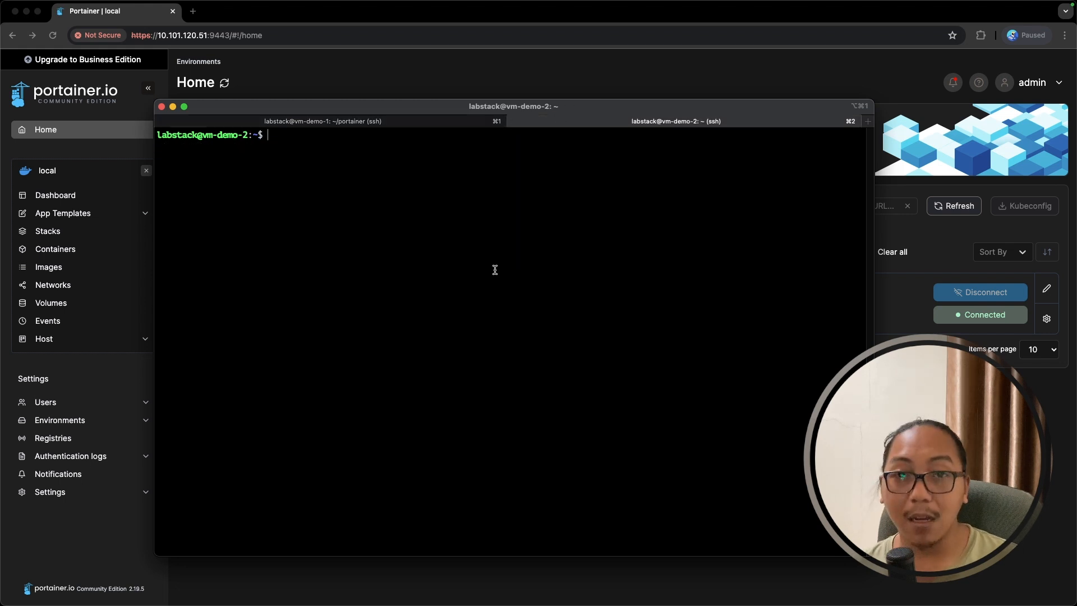
{"action": "type", "text": "docker ps"}
{"action": "key", "text": "Return"}
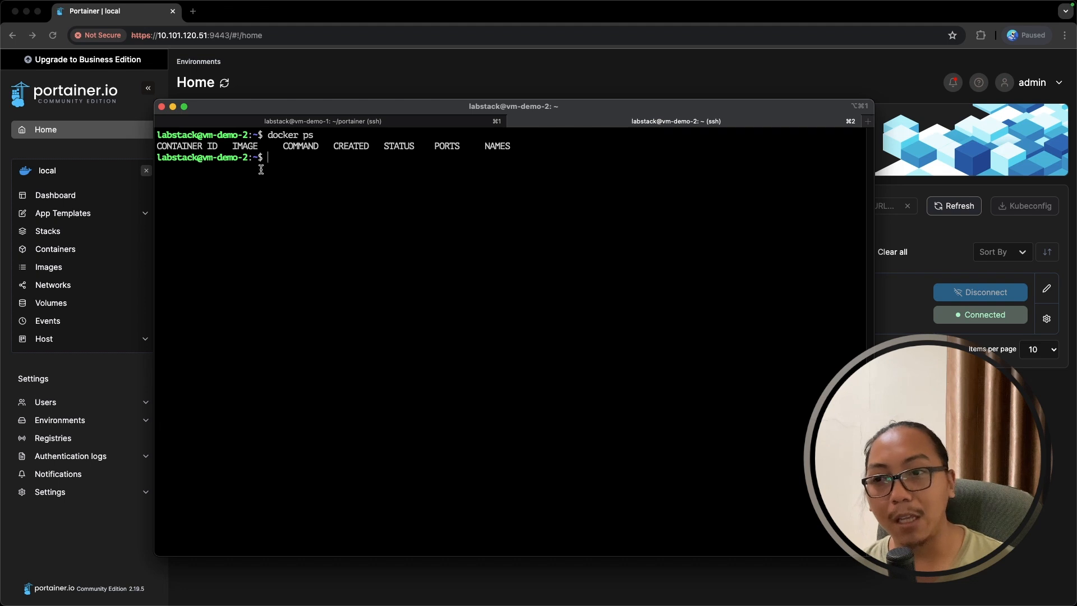
{"action": "key", "text": "super+Tab"}
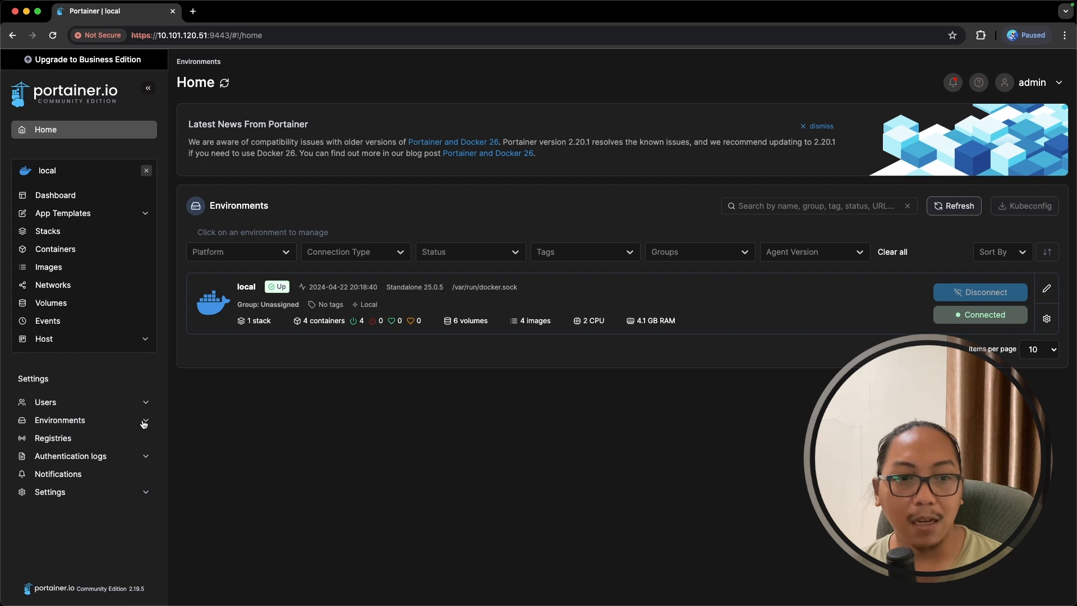
- Start a Docker Standalone Agent environment wizard and copy its portainer/agent:2.19.5 docker run command
{"action": "left_click", "coordinate": [65, 425]}
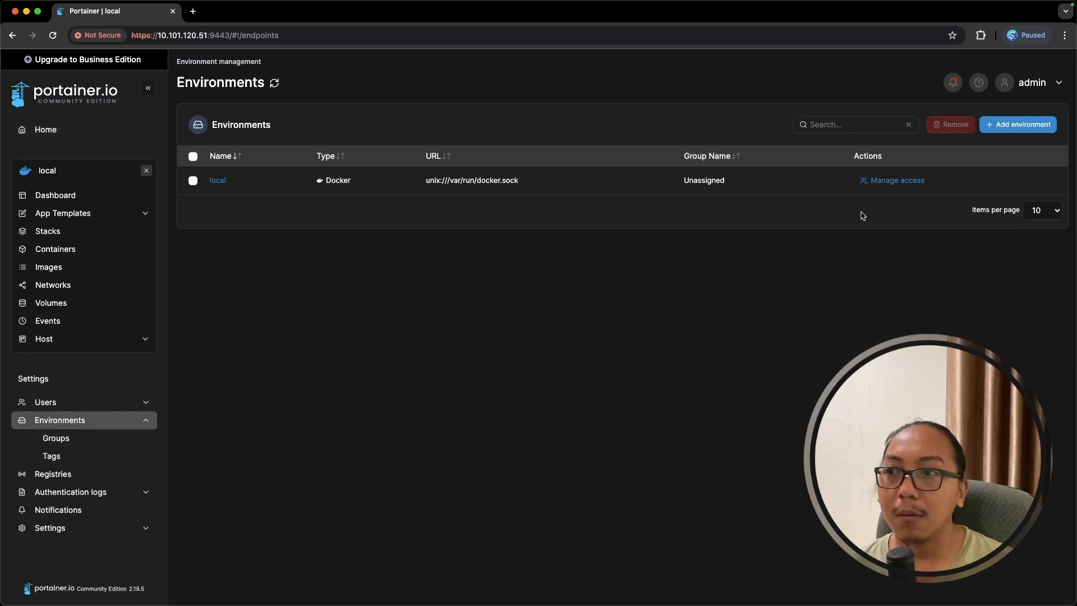
{"action": "left_click", "coordinate": [1015, 130]}
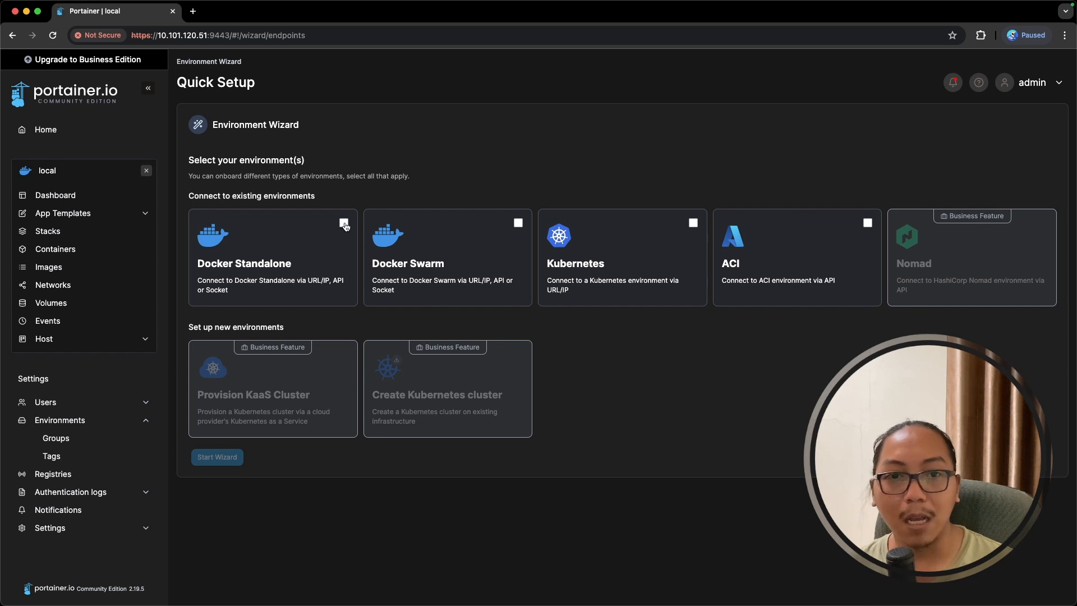
{"action": "left_click", "coordinate": [313, 276]}
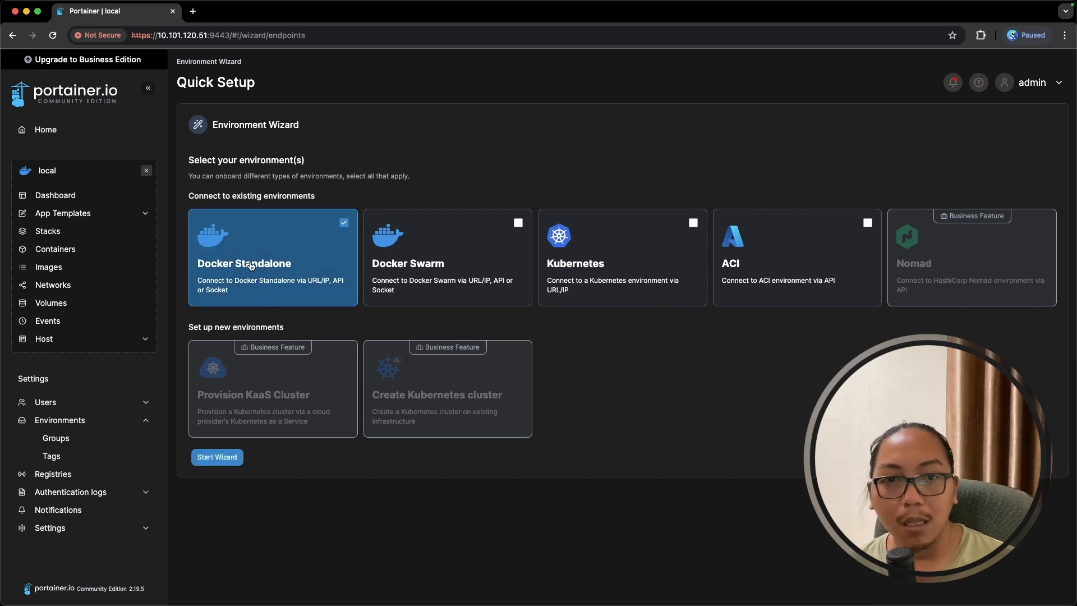
{"action": "left_click", "coordinate": [232, 461]}
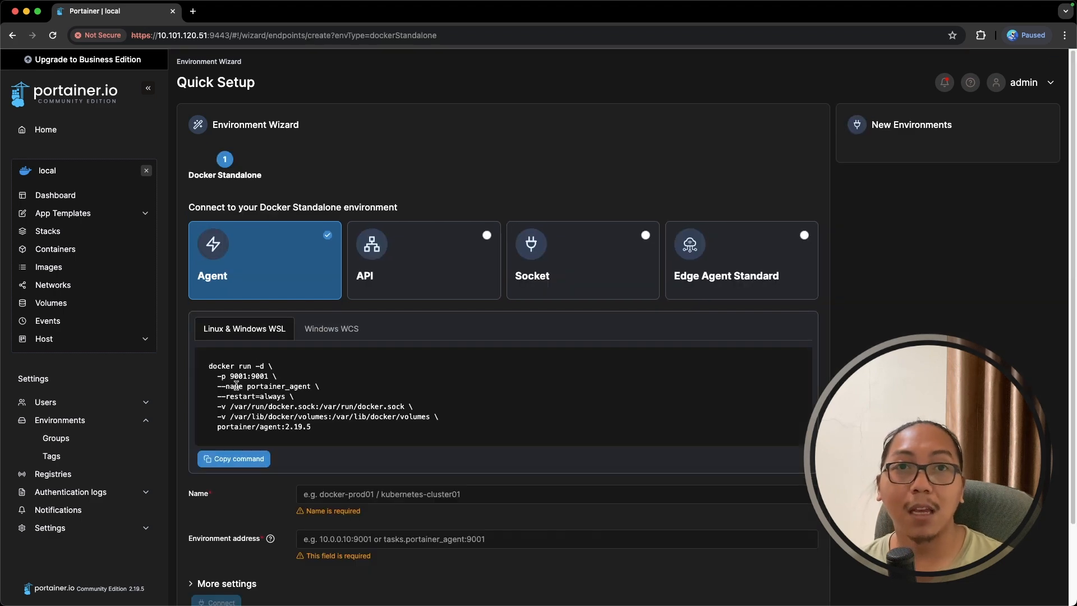
{"action": "left_click", "coordinate": [238, 465]}
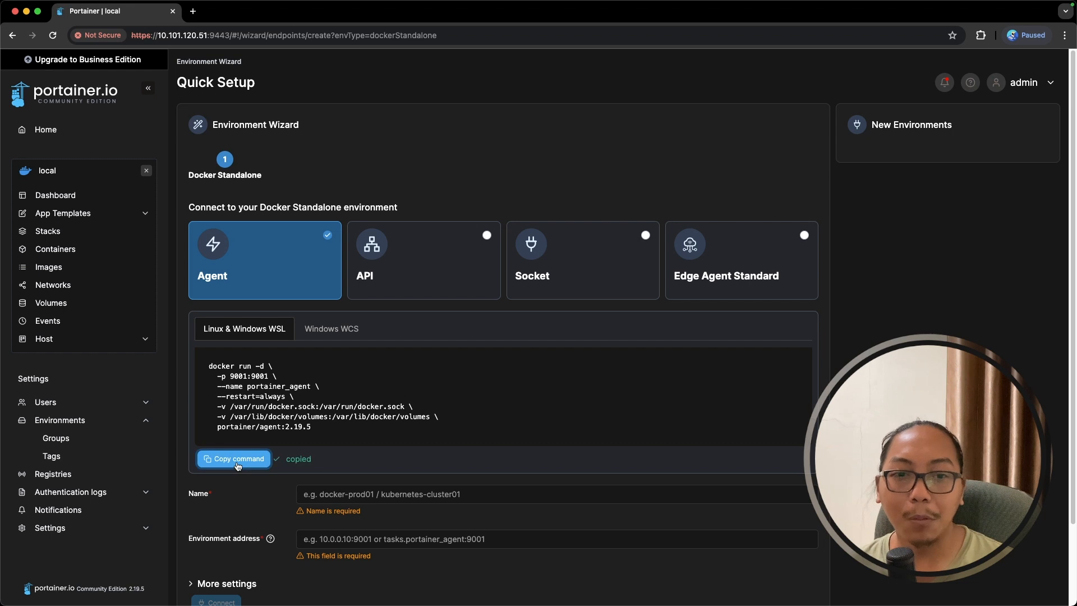
{"action": "key", "text": "super+Tab"}
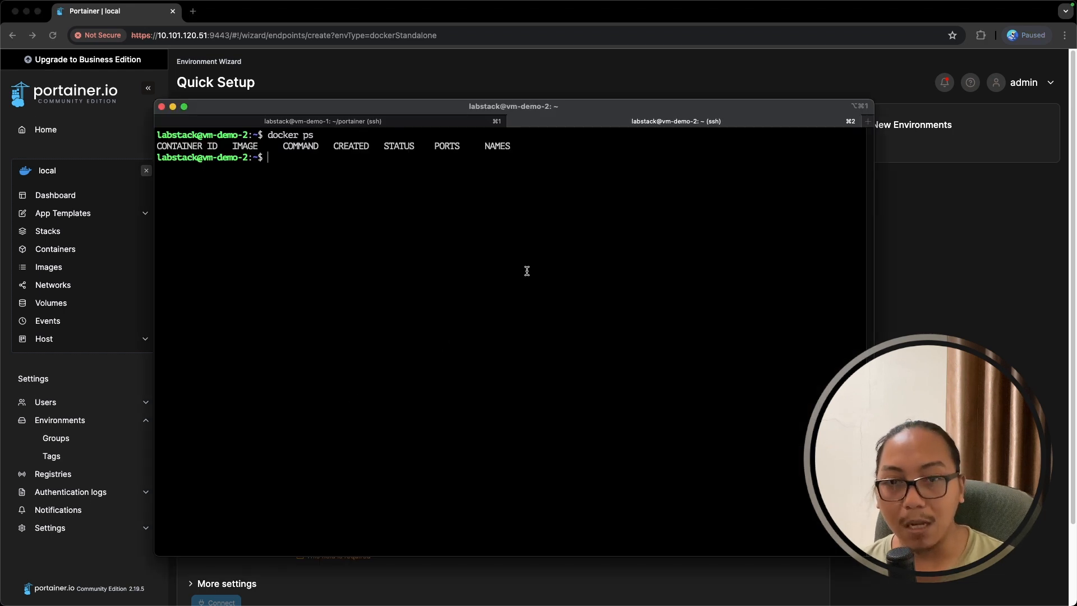
- Run the pasted agent command on vm-demo-2 and confirm with docker ps that portainer_agent is up
{"action": "key", "text": "super+v"}
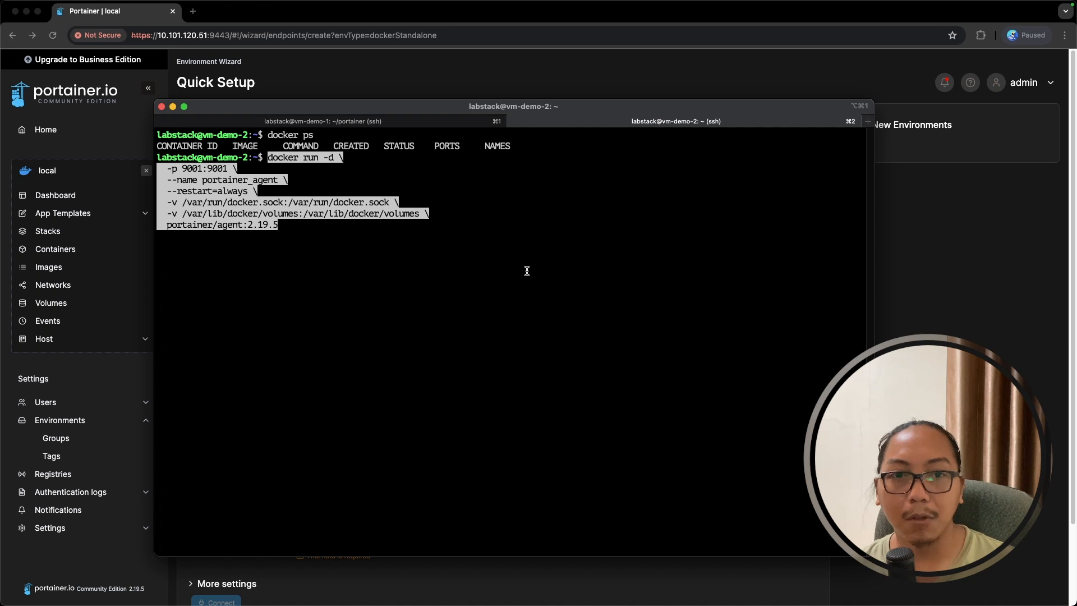
{"action": "key", "text": "Return"}
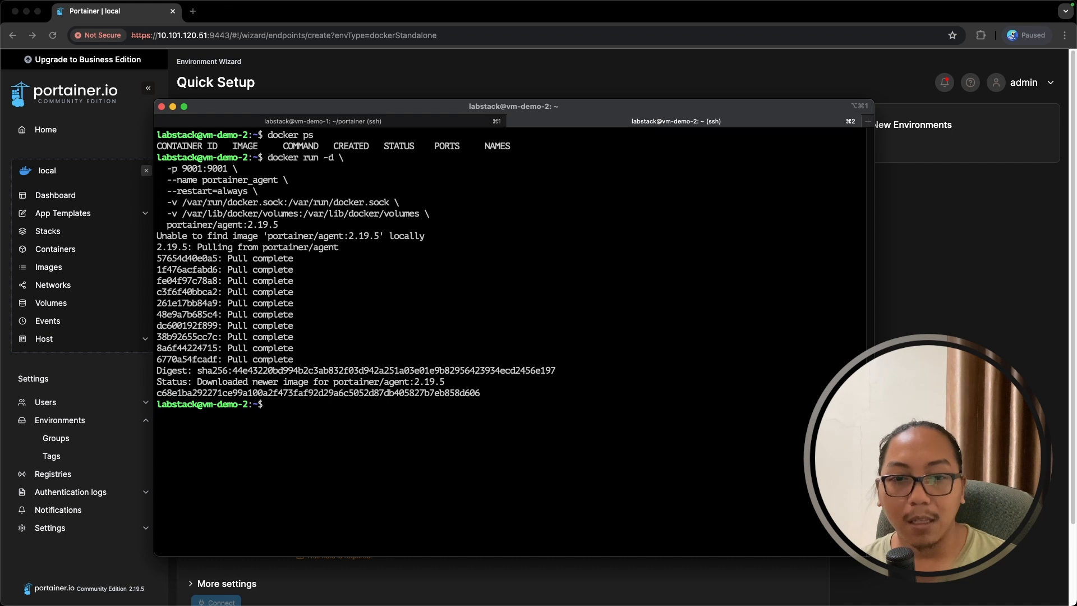
{"action": "type", "text": "docker ps"}
{"action": "key", "text": "Return"}
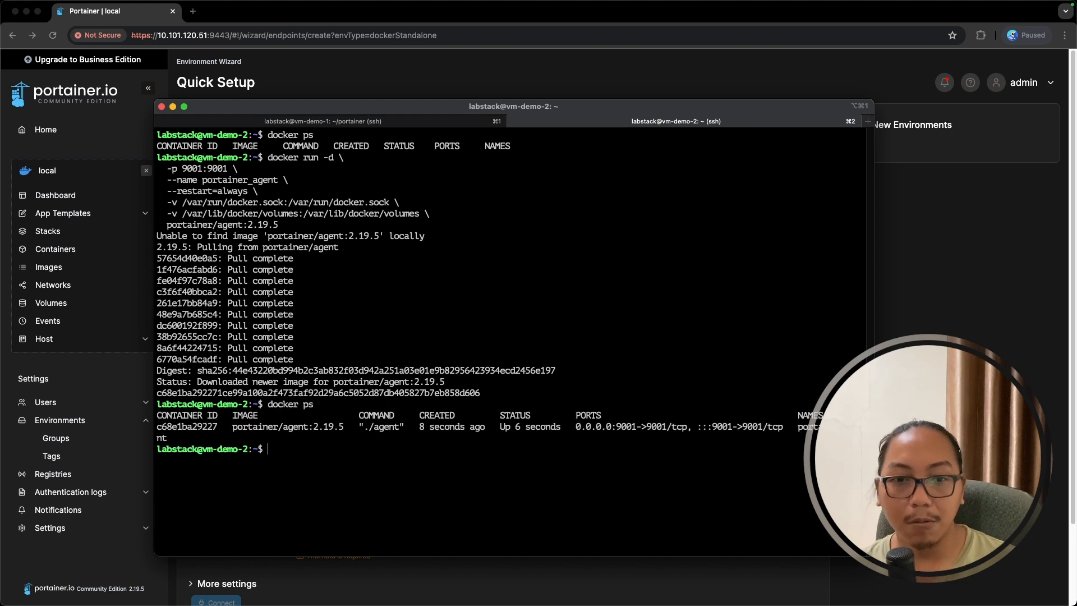
{"action": "left_click_drag", "start_coordinate": [499, 427], "coordinate": [638, 425]}
{"action": "left_click", "coordinate": [468, 445]}
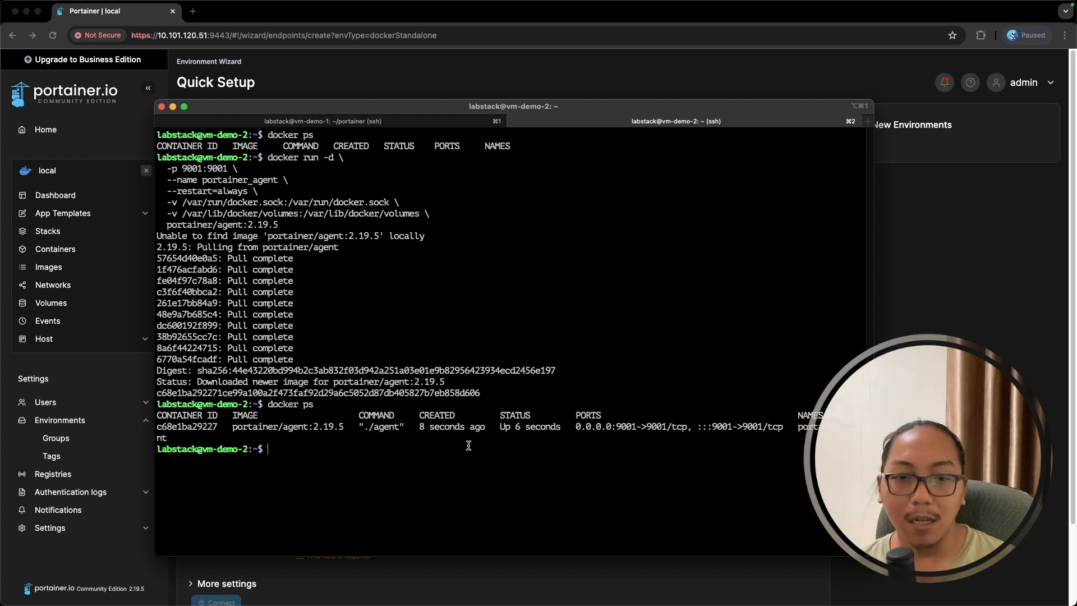
- Run hostname -I, select the host IP 10.101.120.52, and return to Portainer
{"action": "type", "text": "hostname -I"}
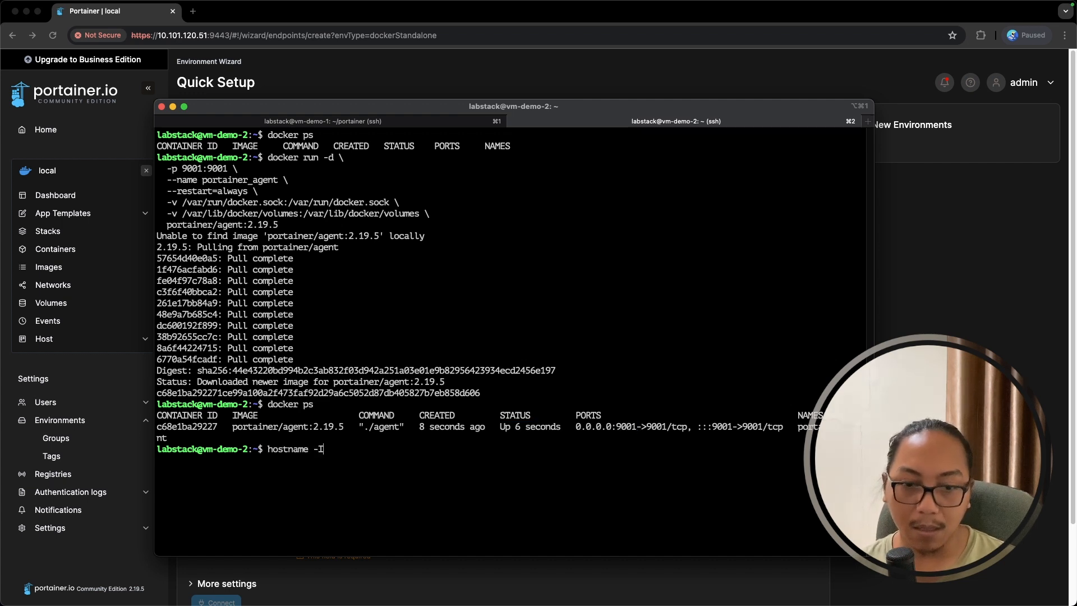
{"action": "key", "text": "Return"}
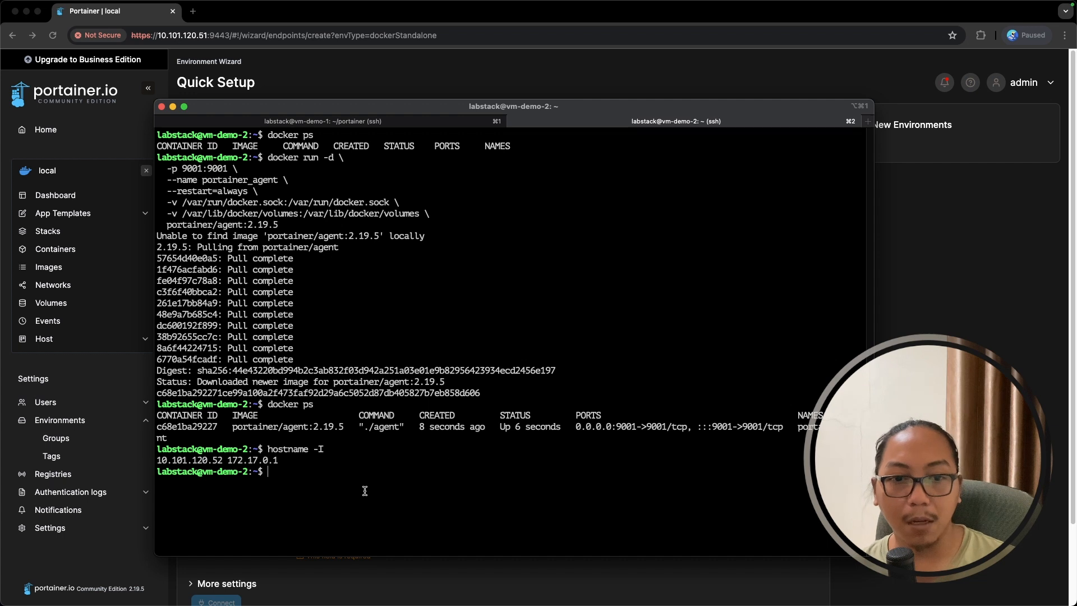
{"action": "left_click_drag", "start_coordinate": [223, 460], "coordinate": [158, 462]}
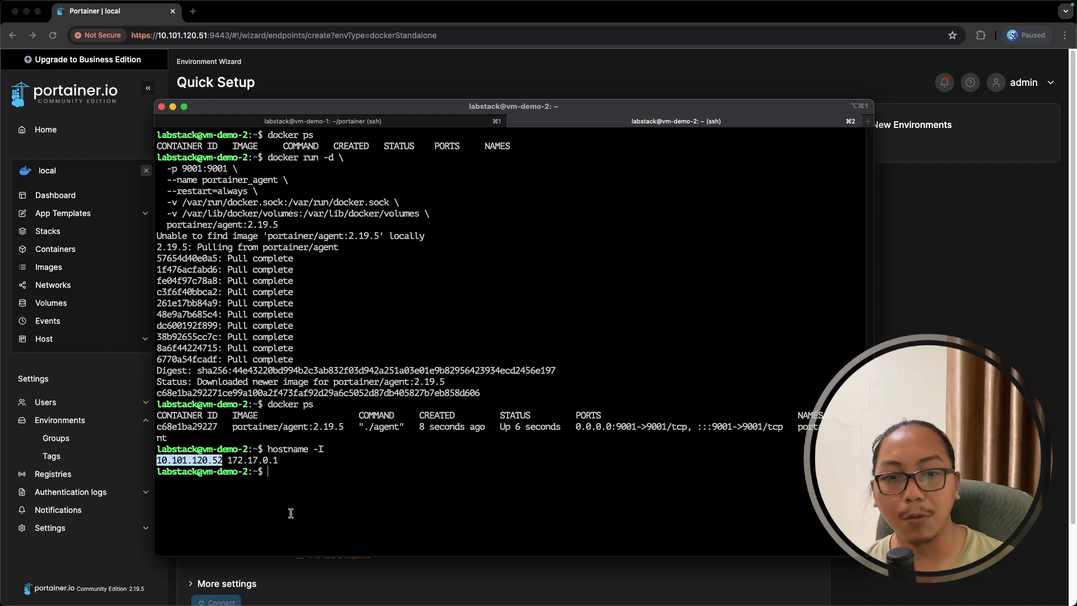
{"action": "left_click", "coordinate": [434, 596]}
- Connect an agent environment named vm-demo-2 at 10.101.120.52:9001 and close the wizard
{"action": "left_click", "coordinate": [328, 489]}
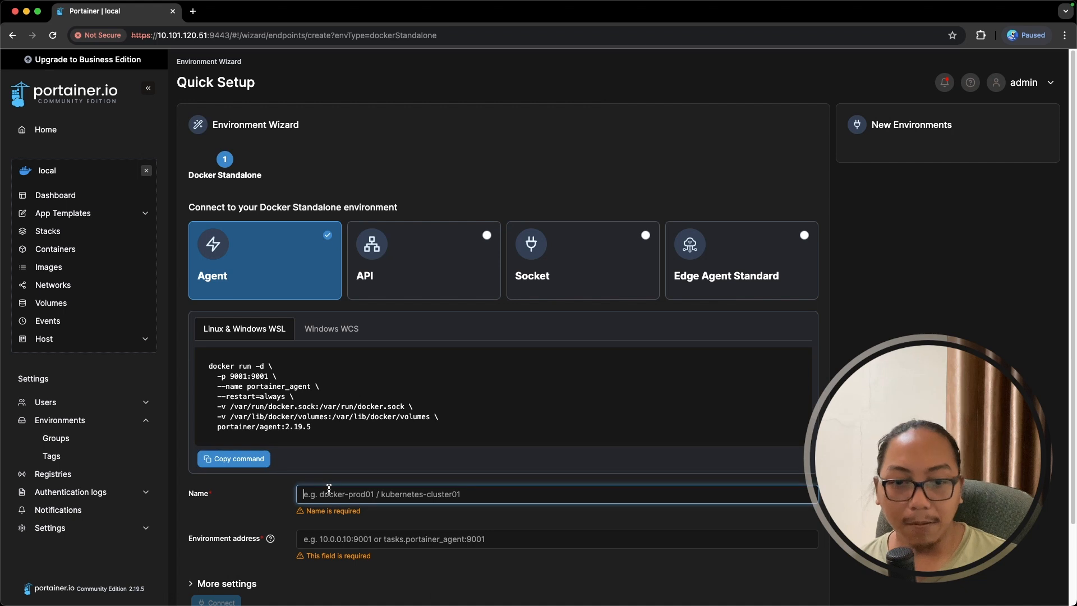
{"action": "type", "text": "vm-demo-"}
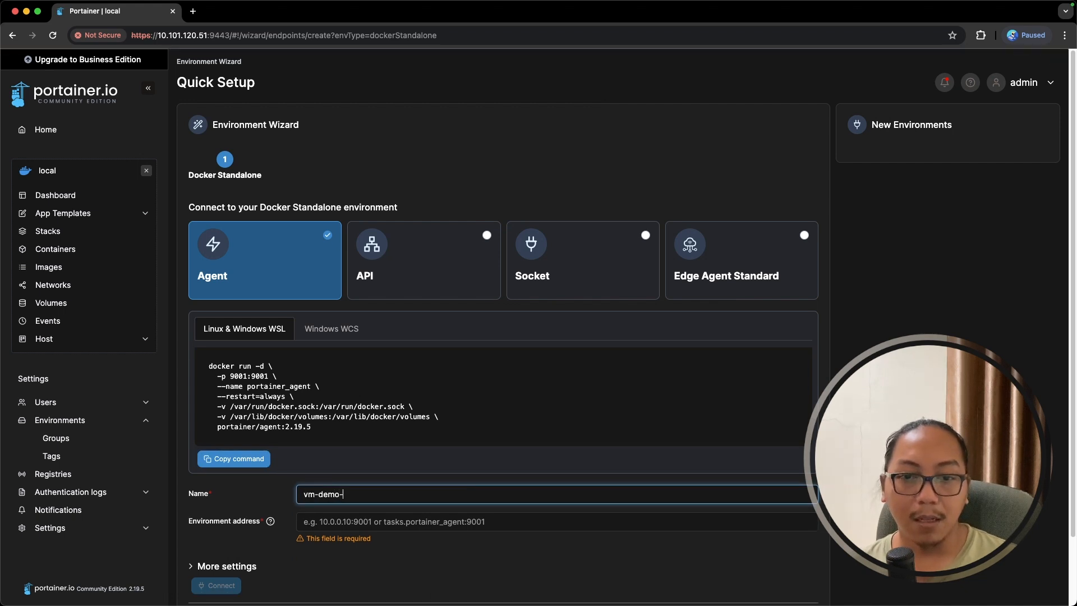
{"action": "type", "text": "2"}
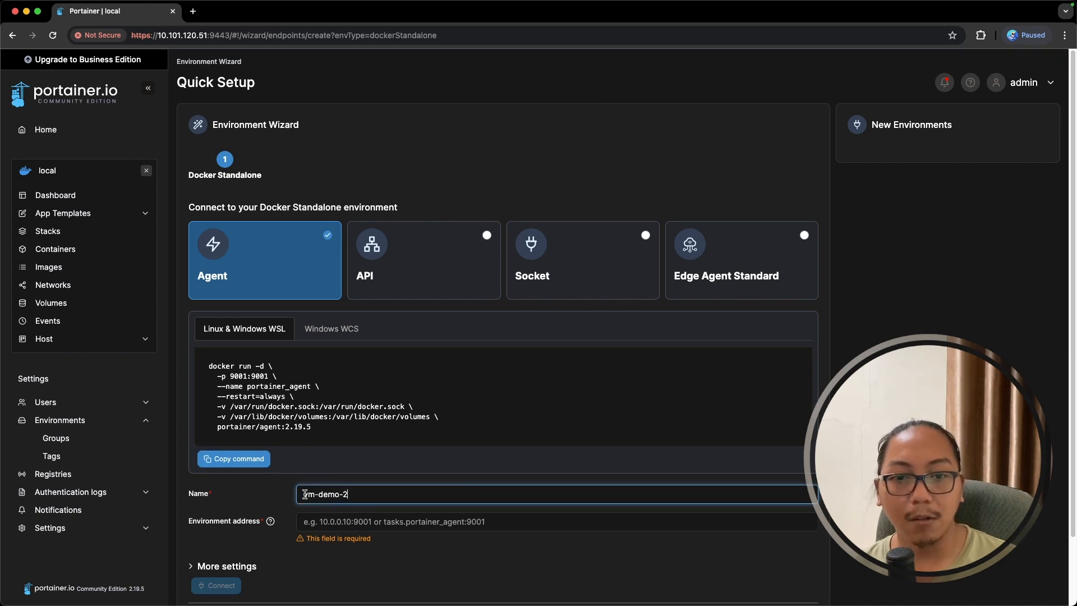
{"action": "left_click_drag", "start_coordinate": [304, 494], "coordinate": [351, 495]}
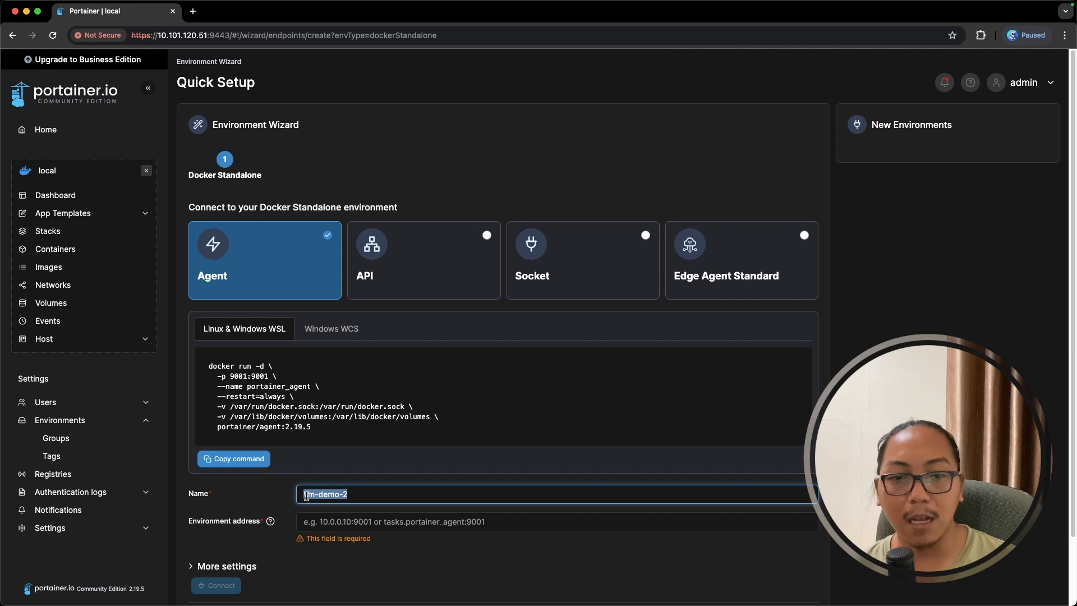
{"action": "left_click", "coordinate": [340, 519]}
{"action": "key", "text": "super+v"}
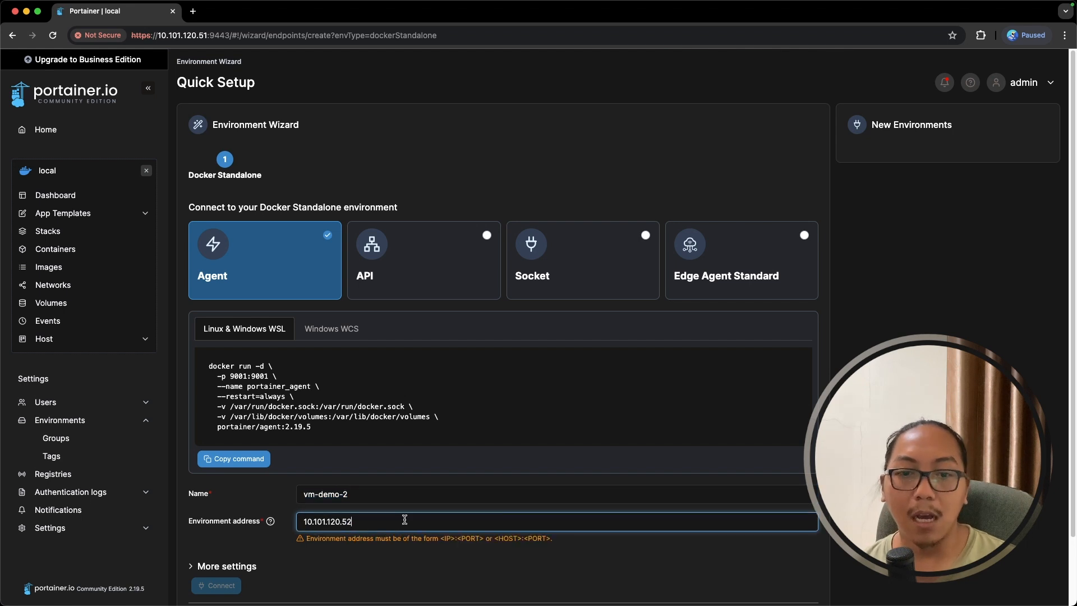
{"action": "type", "text": ":9001"}
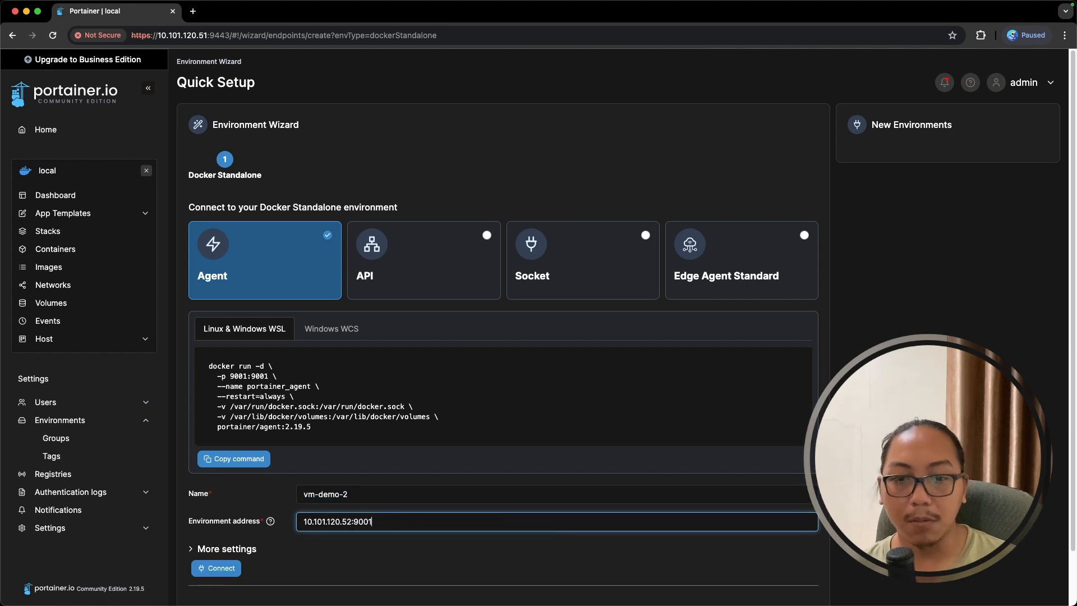
{"action": "scroll", "coordinate": [292, 505], "scroll_direction": "down", "scroll_amount": 2}
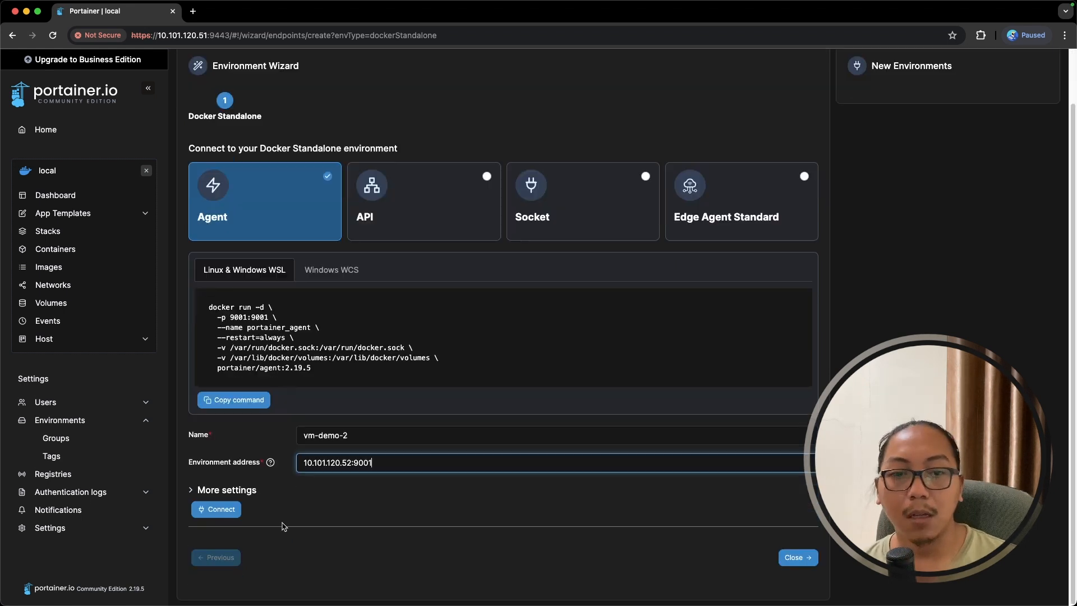
{"action": "left_click", "coordinate": [230, 516]}
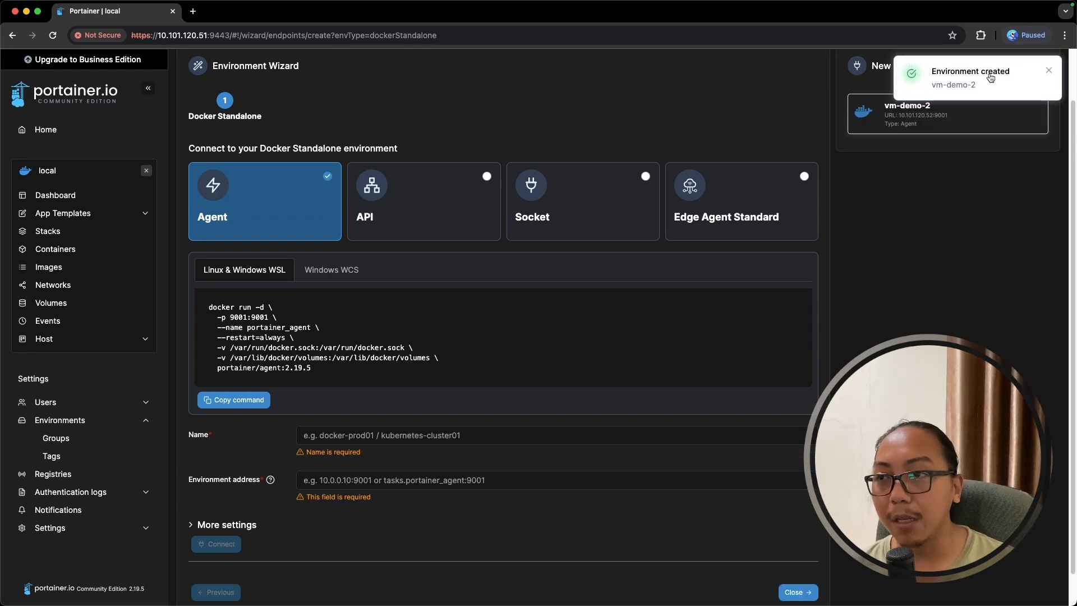
{"action": "left_click", "coordinate": [793, 592]}
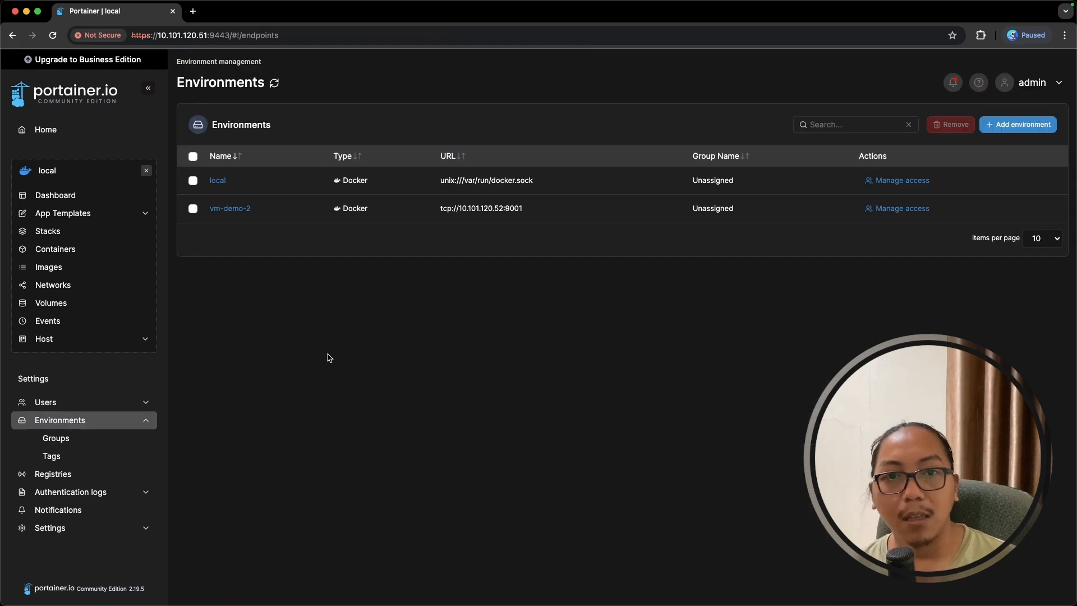
- Return to the Home page to see vm-demo-2 Up beside the local environment
{"action": "left_click", "coordinate": [45, 133]}
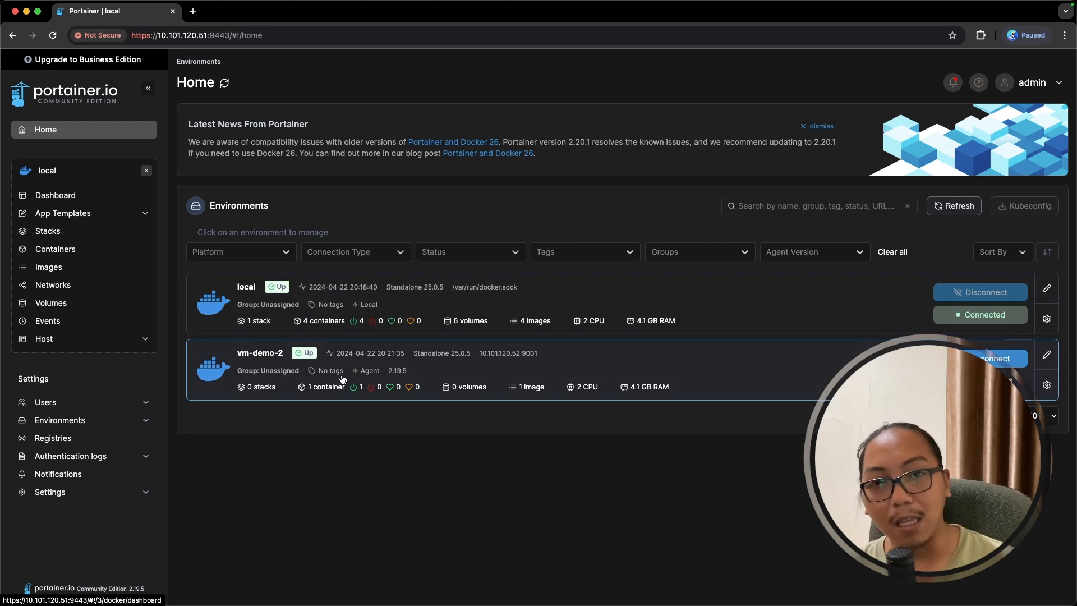
- Load the vm-demo-2 environment, browse its App Templates and Networks, then return Home
{"action": "left_click", "coordinate": [286, 377]}
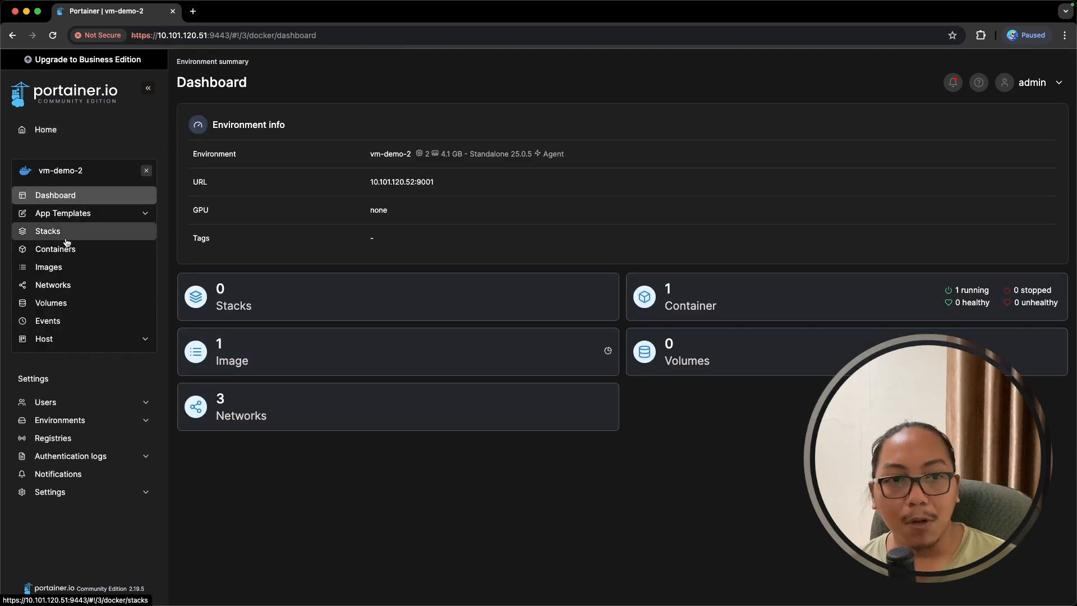
{"action": "left_click", "coordinate": [89, 214]}
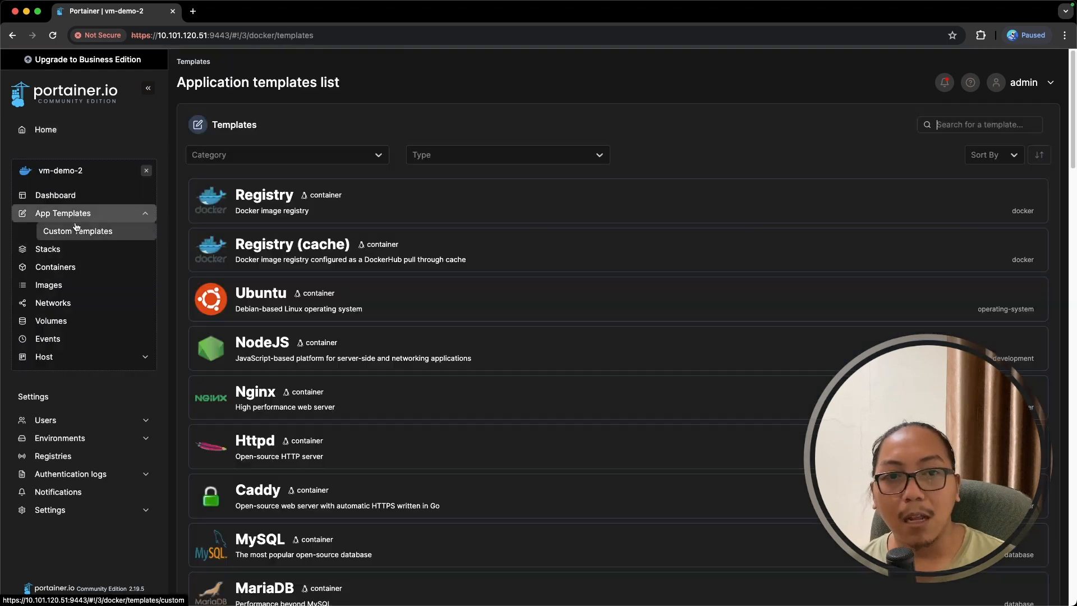
{"action": "scroll", "coordinate": [310, 340], "scroll_direction": "down", "scroll_amount": 1}
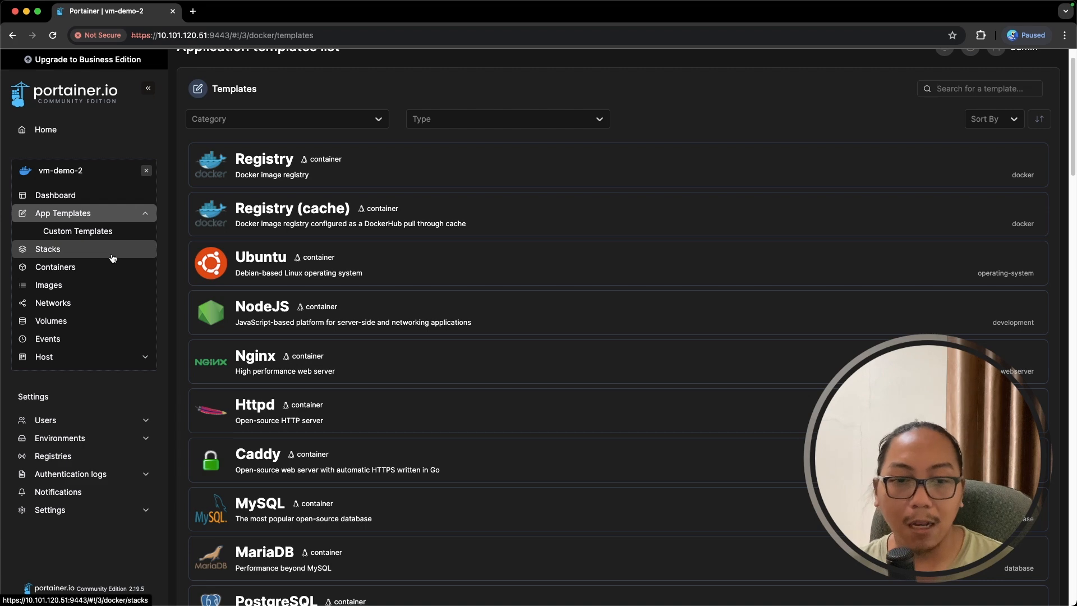
{"action": "scroll", "coordinate": [301, 356], "scroll_direction": "down", "scroll_amount": 5}
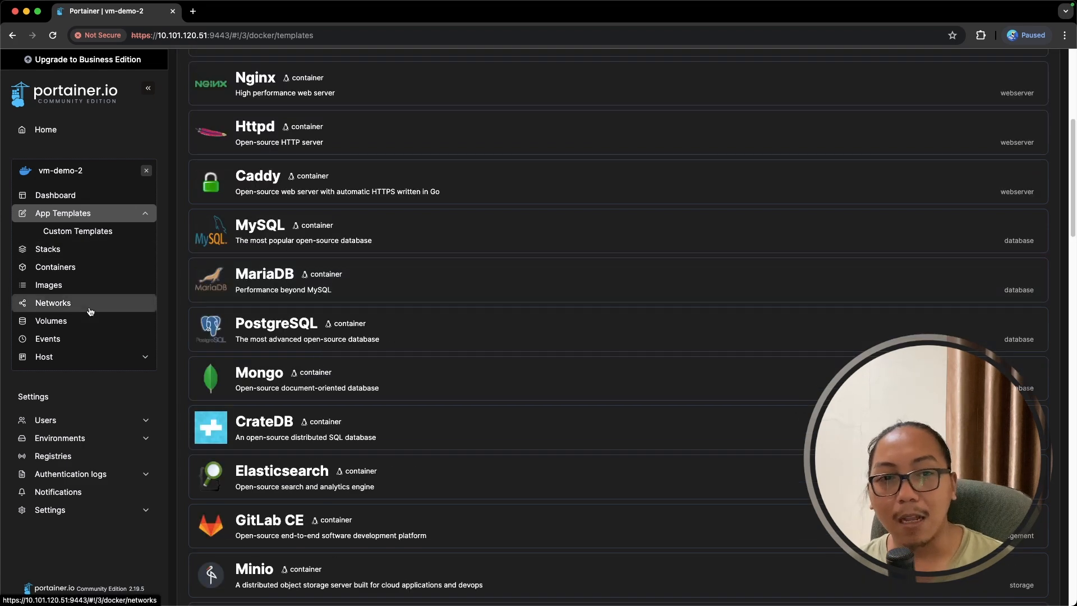
{"action": "left_click", "coordinate": [91, 305]}
{"action": "left_click", "coordinate": [53, 138]}
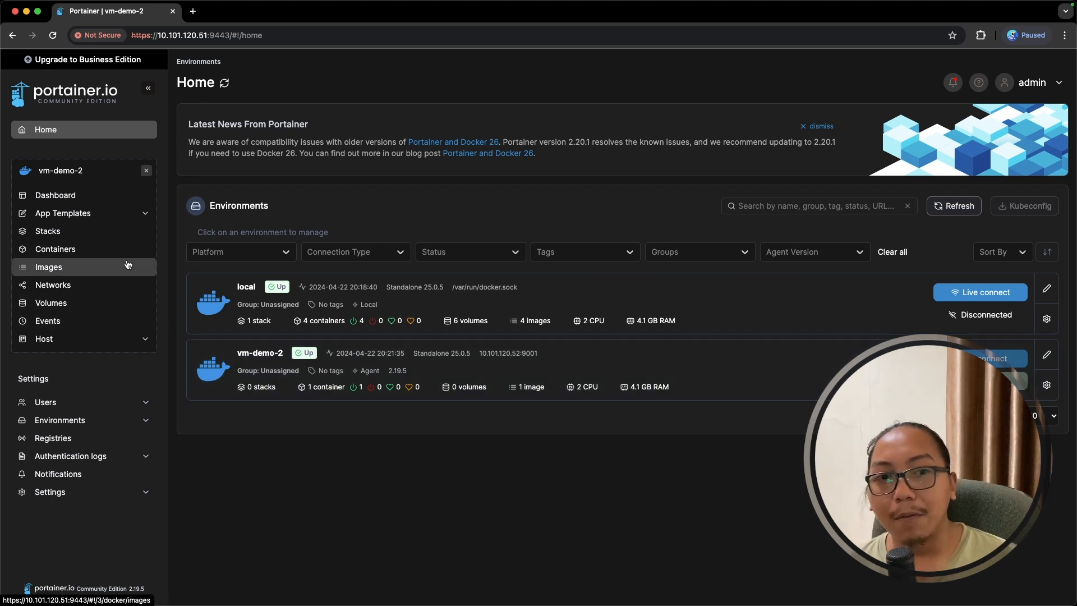
- Start a Kubernetes Agent environment wizard and copy its load-balancer kubectl deploy command
{"action": "left_click", "coordinate": [102, 425]}
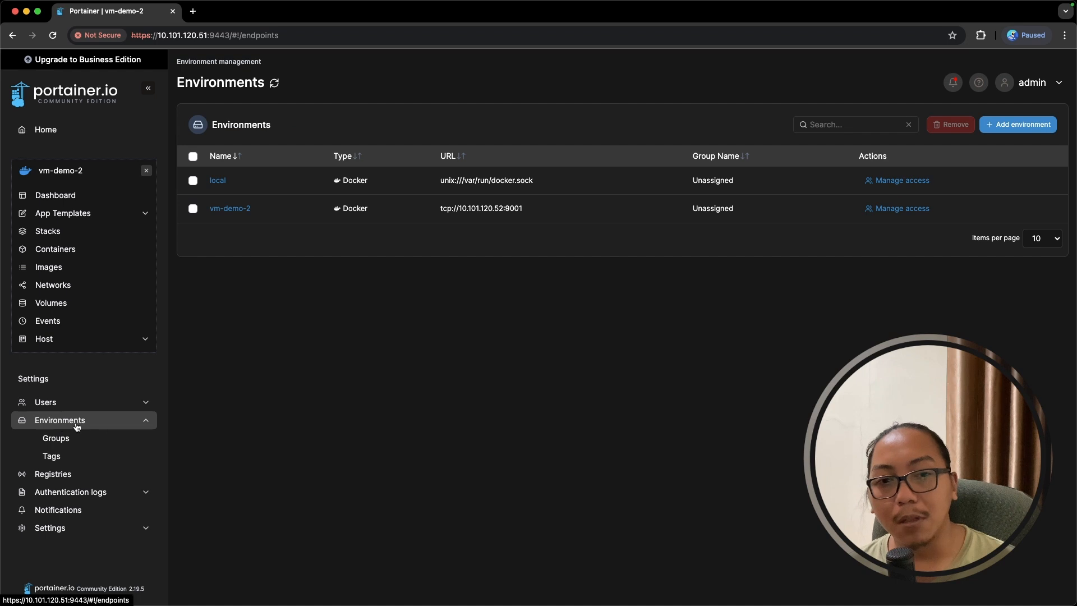
{"action": "left_click", "coordinate": [1003, 124]}
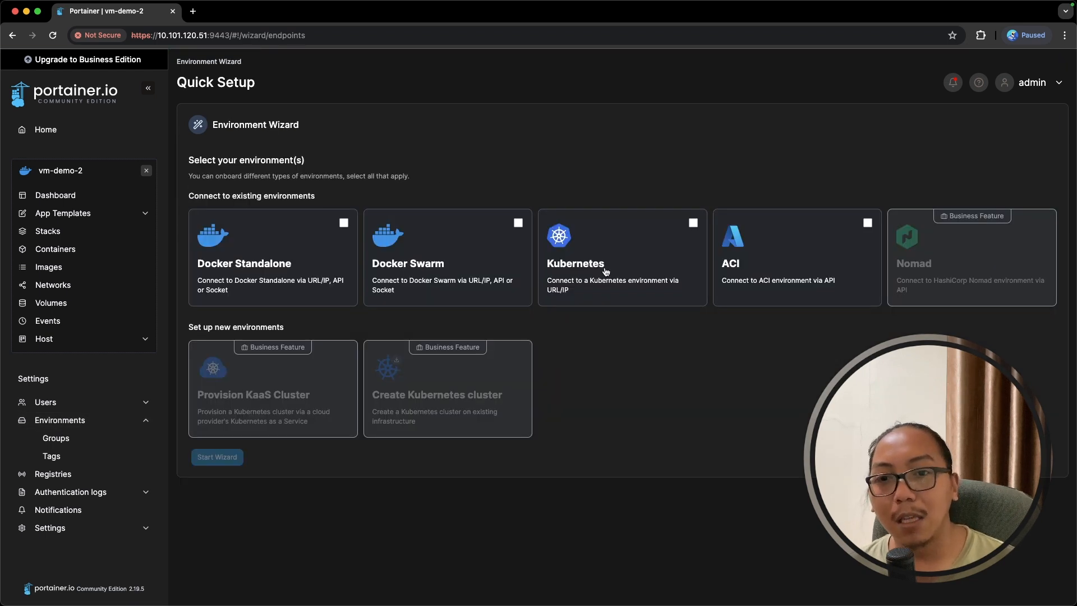
{"action": "left_click", "coordinate": [693, 224]}
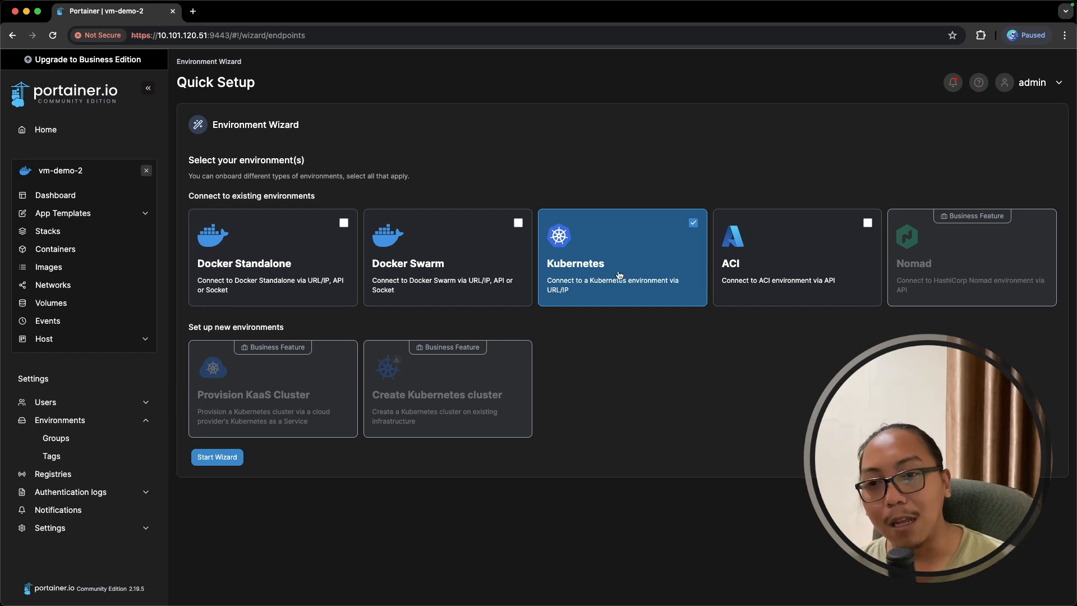
{"action": "left_click", "coordinate": [250, 458]}
{"action": "scroll", "coordinate": [252, 317], "scroll_direction": "down", "scroll_amount": 3}
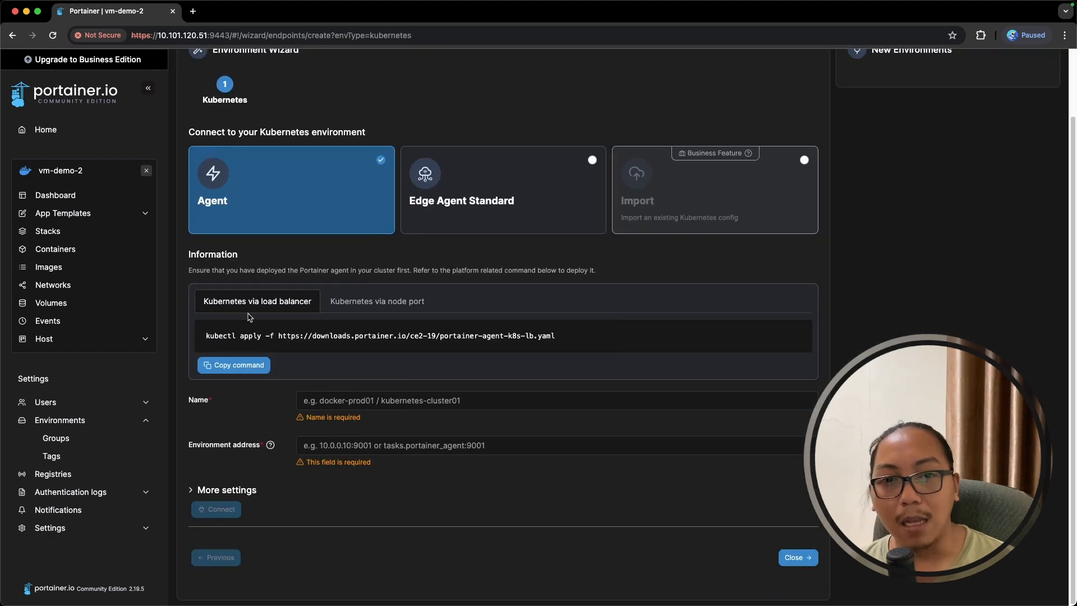
{"action": "left_click", "coordinate": [216, 366]}
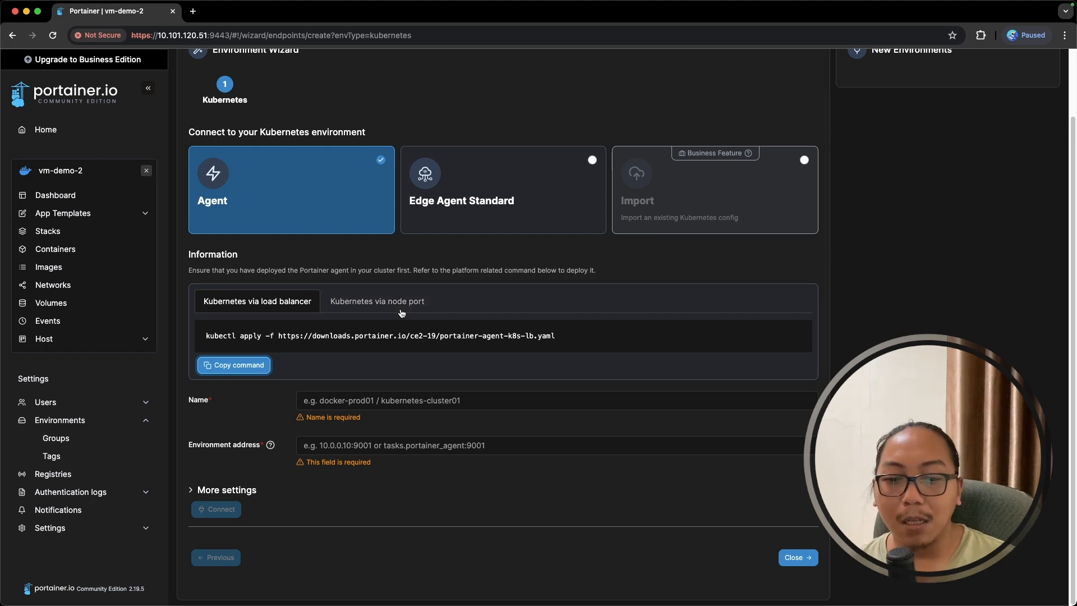
{"action": "key", "text": "super+Tab"}
- Exit the SSH session to vm-demo-2 and clear the local terminal
{"action": "left_click", "coordinate": [470, 293]}
{"action": "type", "text": "exit"}
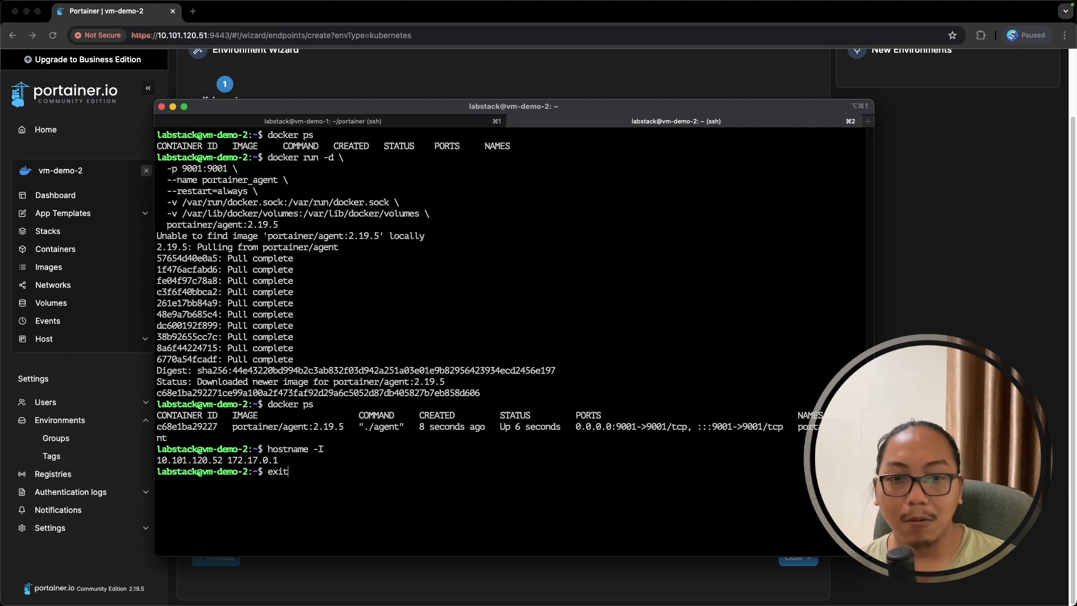
{"action": "key", "text": "Return"}
{"action": "key", "text": "ctrl+l"}
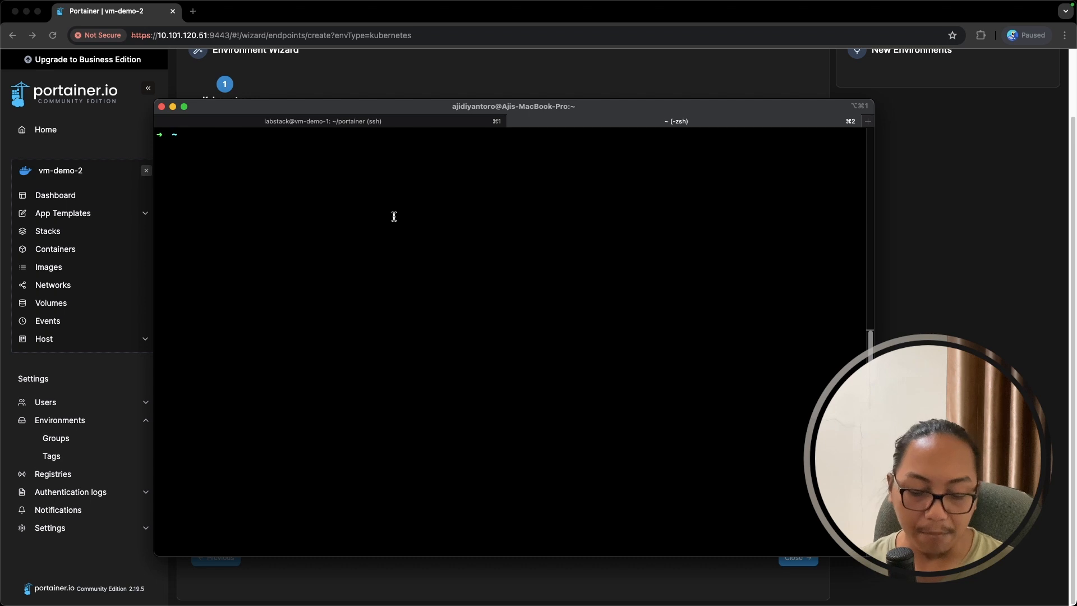
- Run the pasted kubectl apply command, creating the portainer namespace and portainer-agent deployment
{"action": "key", "text": "super+v"}
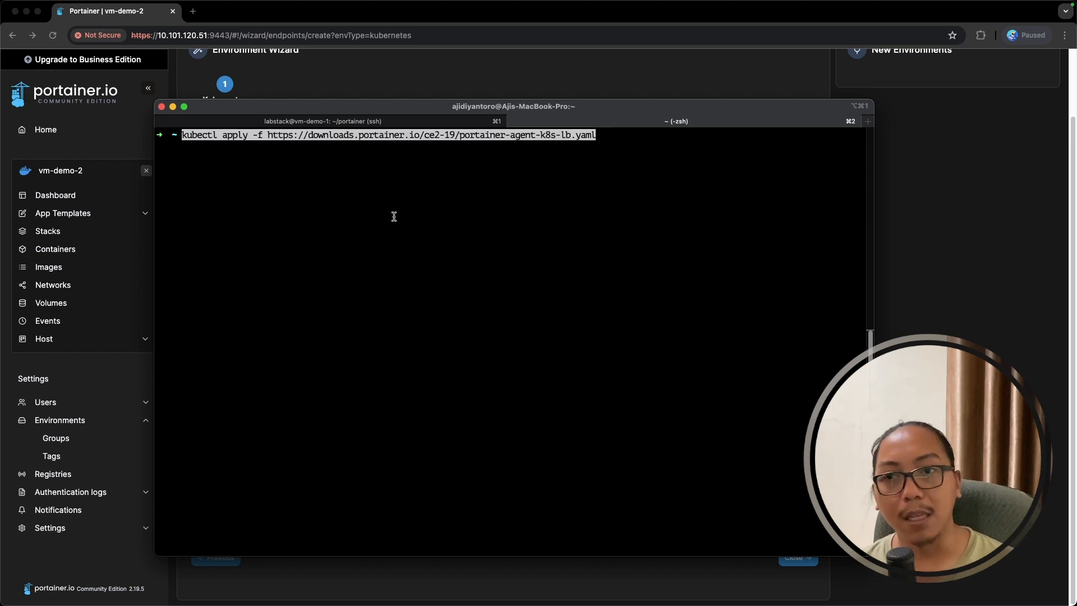
{"action": "key", "text": "Return"}
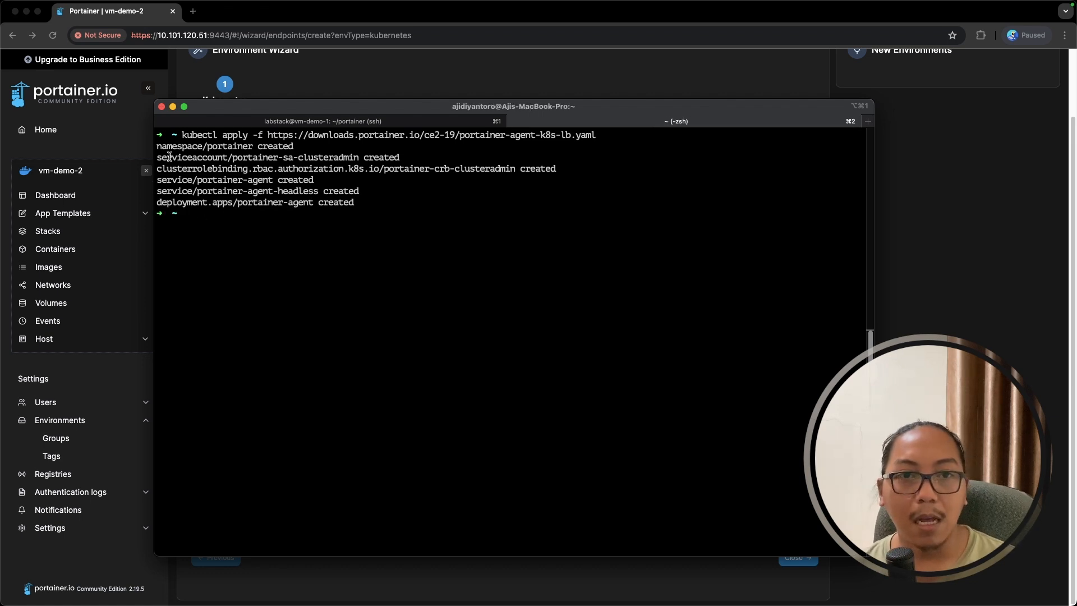
{"action": "left_click_drag", "start_coordinate": [158, 147], "coordinate": [232, 147]}
{"action": "left_click", "coordinate": [297, 229]}
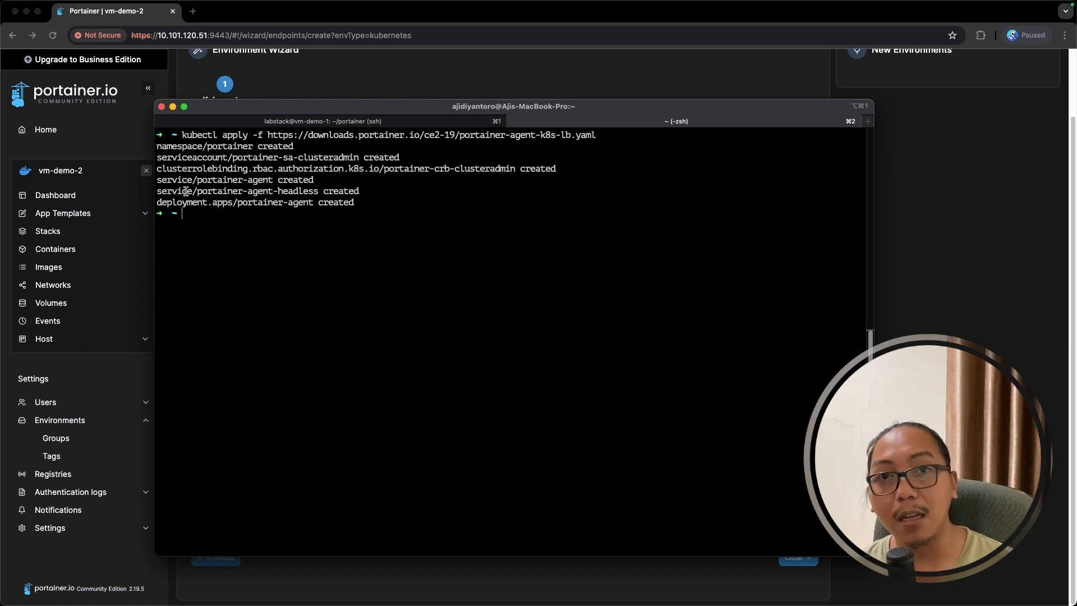
- Clear the terminal and list pods in the portainer namespace, confirming the portainer-agent pod is Running
{"action": "type", "text": "clear"}
{"action": "key", "text": "Return"}
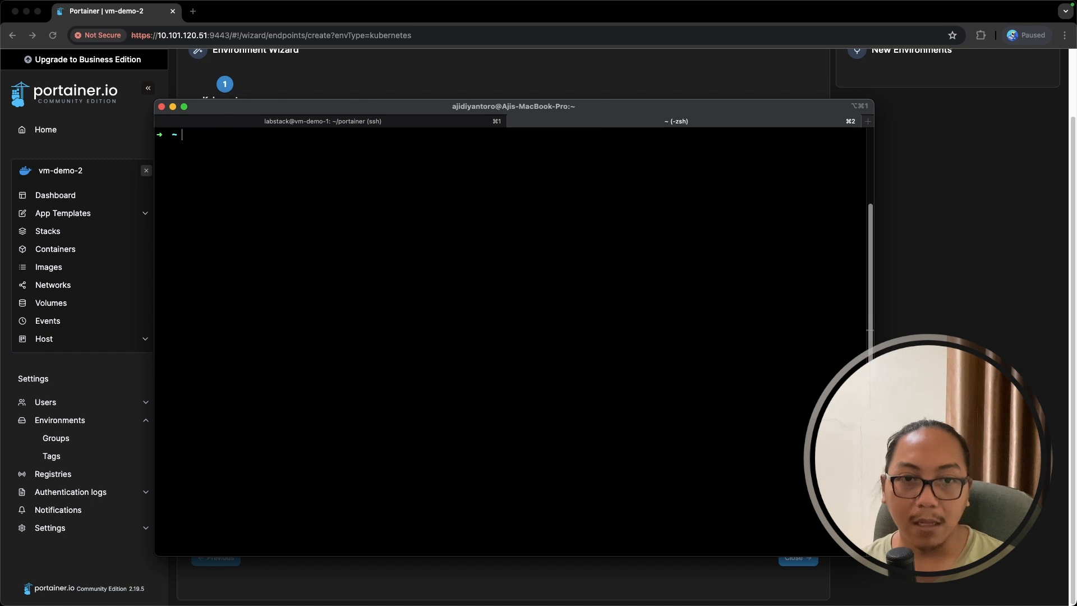
{"action": "type", "text": "kubectl -n portainer"}
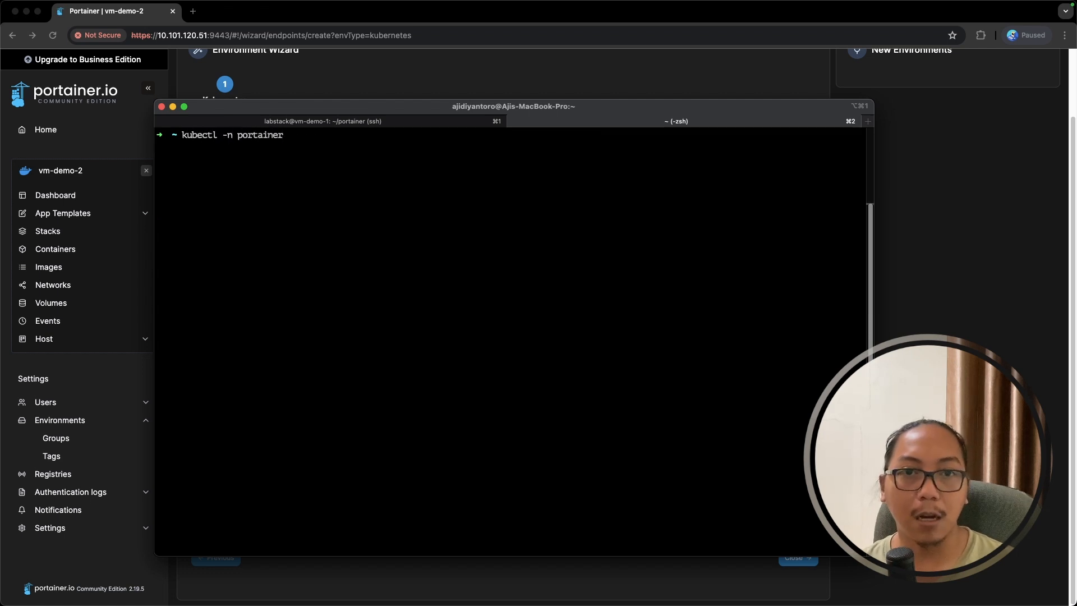
{"action": "type", "text": " get pod"}
{"action": "key", "text": "Return"}
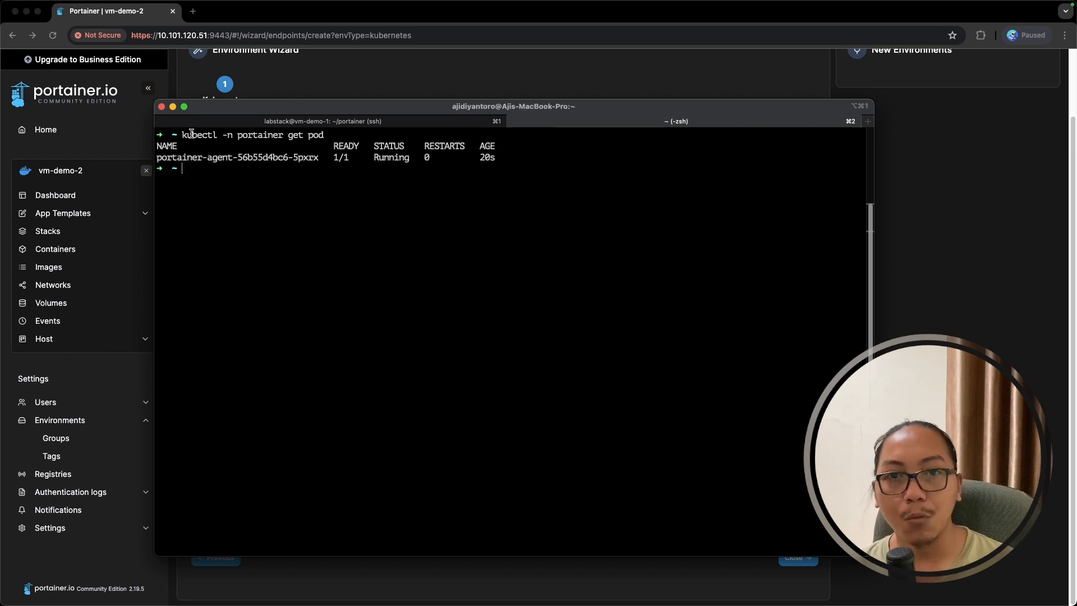
{"action": "left_click_drag", "start_coordinate": [227, 137], "coordinate": [323, 136]}
{"action": "left_click", "coordinate": [270, 137]}
{"action": "left_click", "coordinate": [257, 167]}
{"action": "left_click_drag", "start_coordinate": [161, 157], "coordinate": [493, 155]}
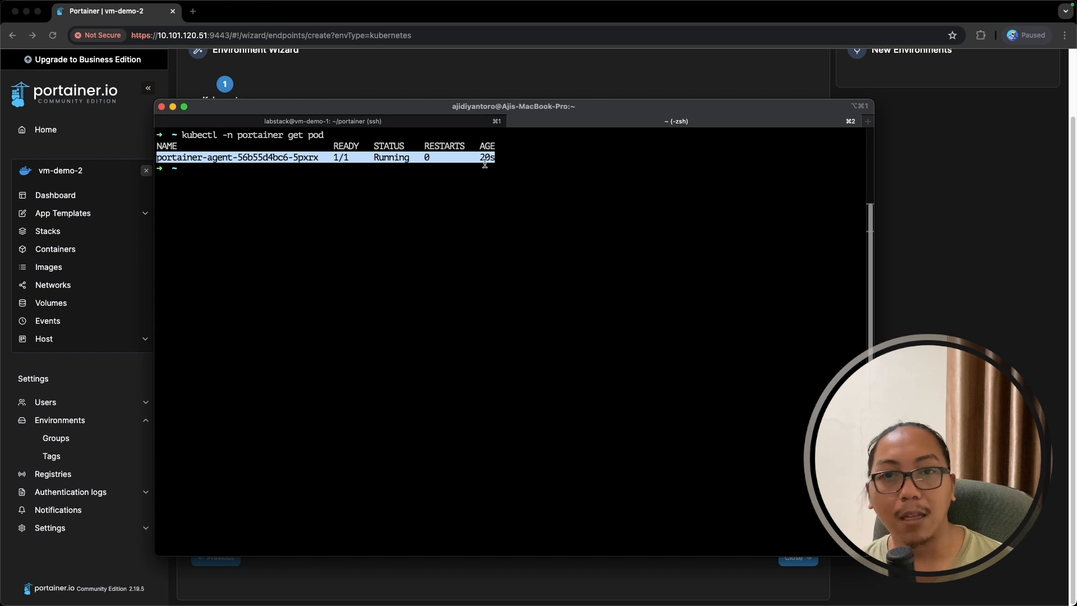
{"action": "left_click", "coordinate": [313, 180]}
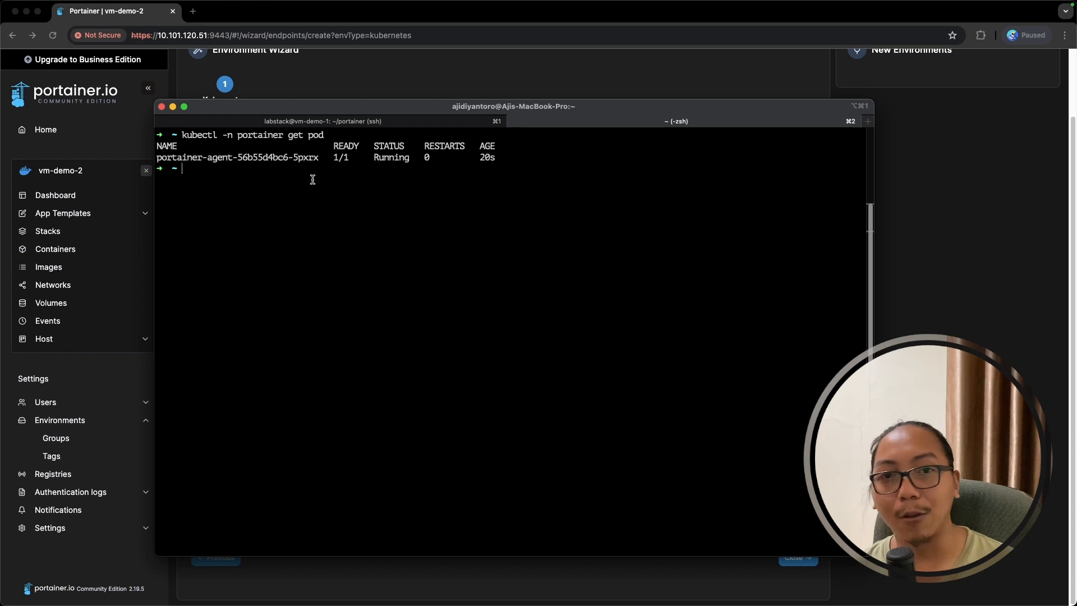
{"action": "left_click_drag", "start_coordinate": [161, 158], "coordinate": [314, 158]}
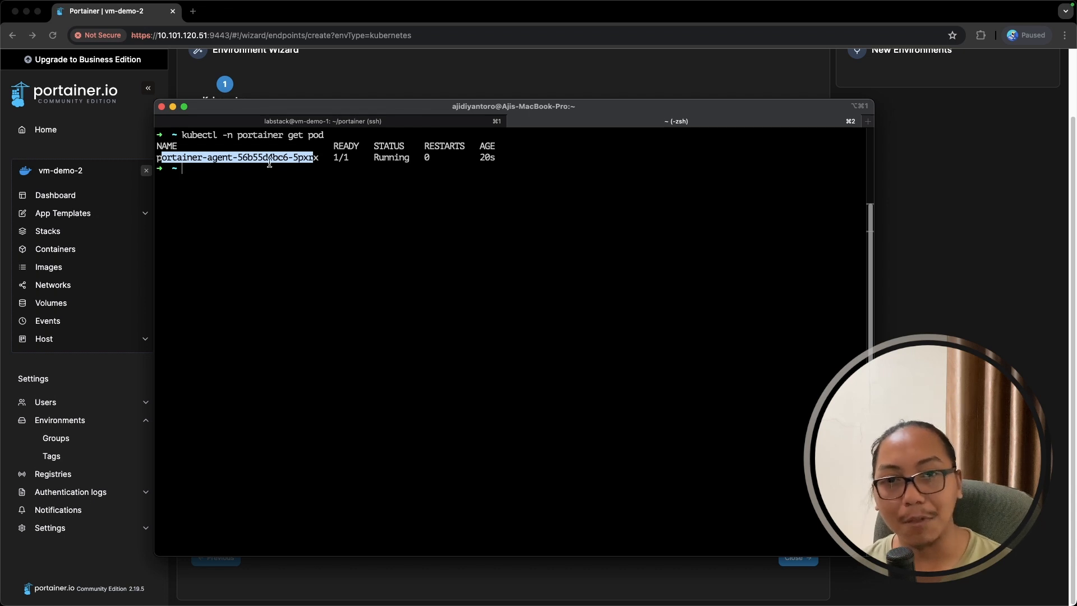
{"action": "left_click", "coordinate": [272, 201]}
{"action": "left_click_drag", "start_coordinate": [187, 157], "coordinate": [331, 160]}
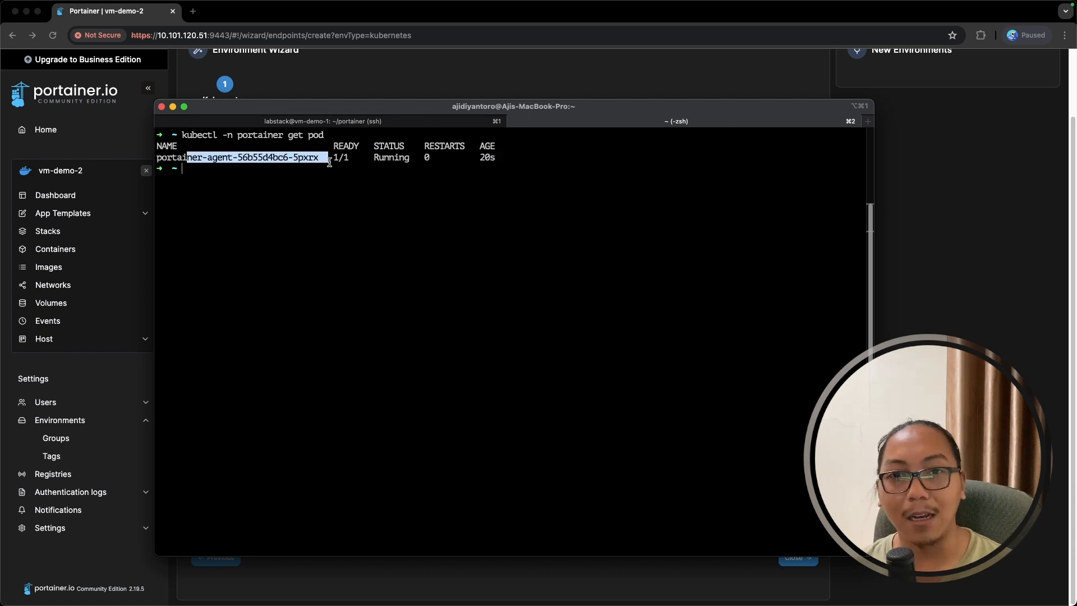
{"action": "left_click", "coordinate": [335, 214]}
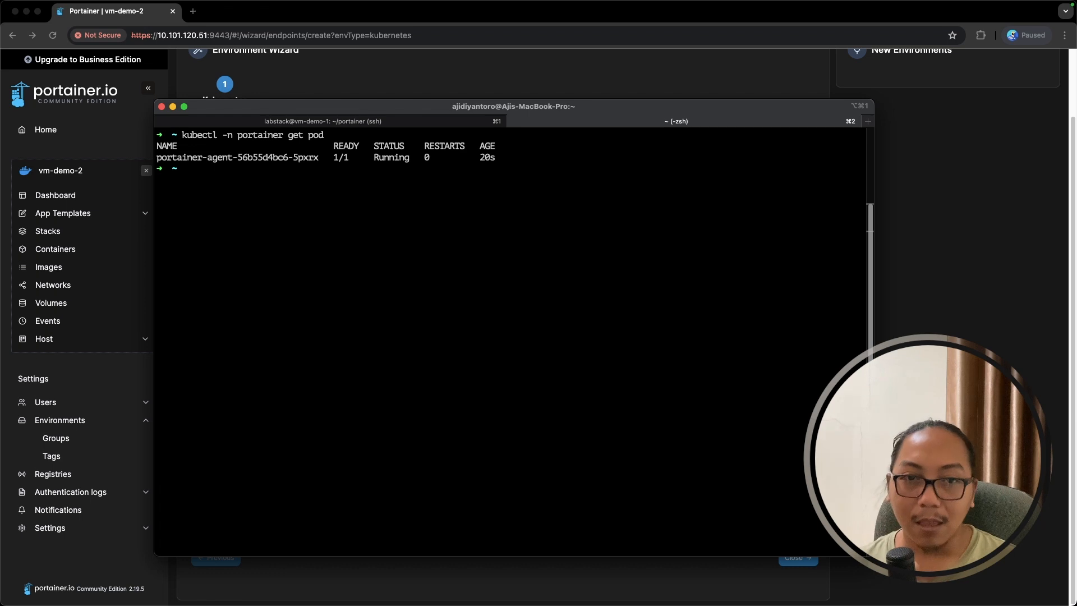
- List all portainer resources and note the agent LoadBalancer service's external IP 10.101.110.103
{"action": "key", "text": "Up"}
{"action": "key", "text": "BackSpace"}
{"action": "key", "text": "BackSpace"}
{"action": "key", "text": "BackSpace"}
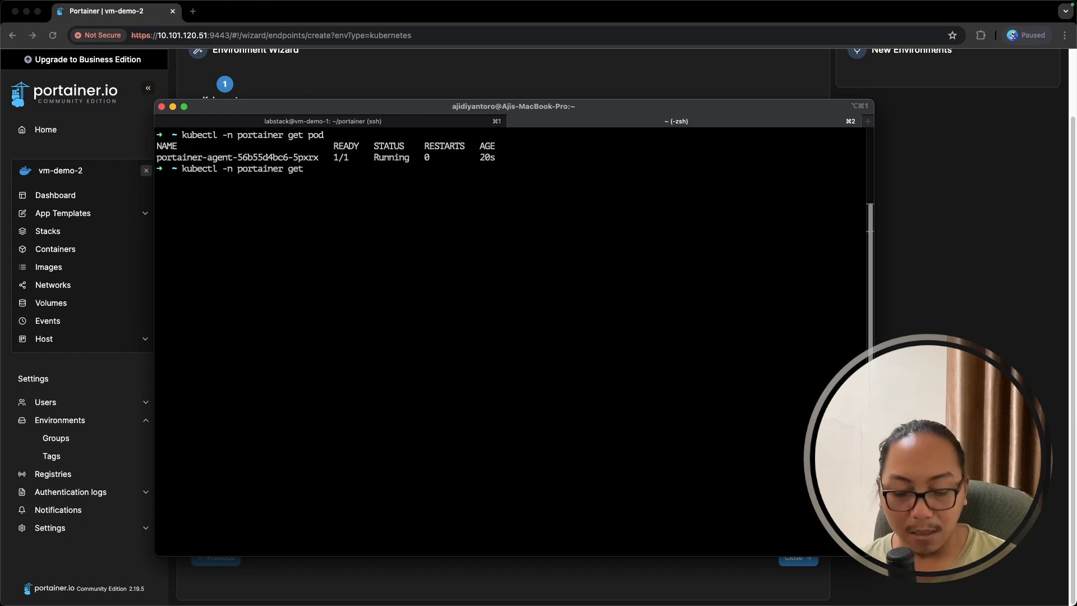
{"action": "type", "text": "all"}
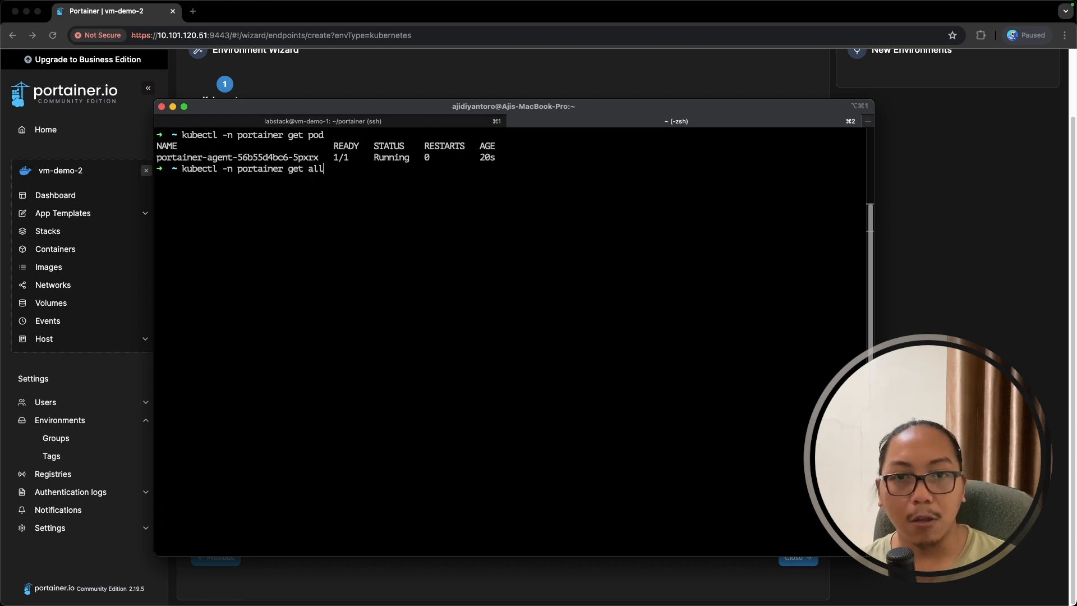
{"action": "key", "text": "Return"}
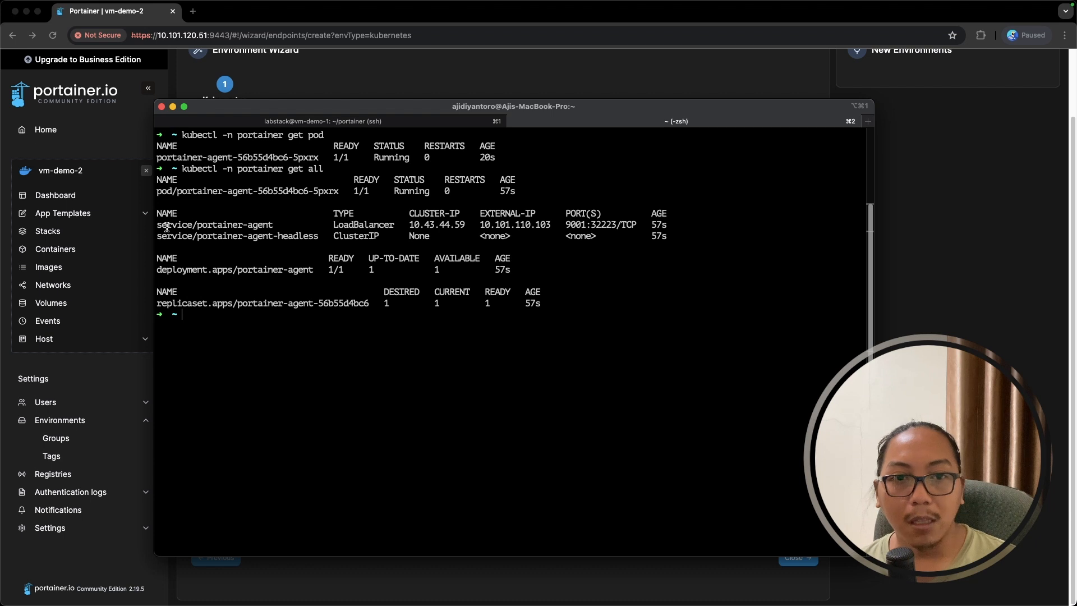
{"action": "left_click_drag", "start_coordinate": [160, 225], "coordinate": [269, 225]}
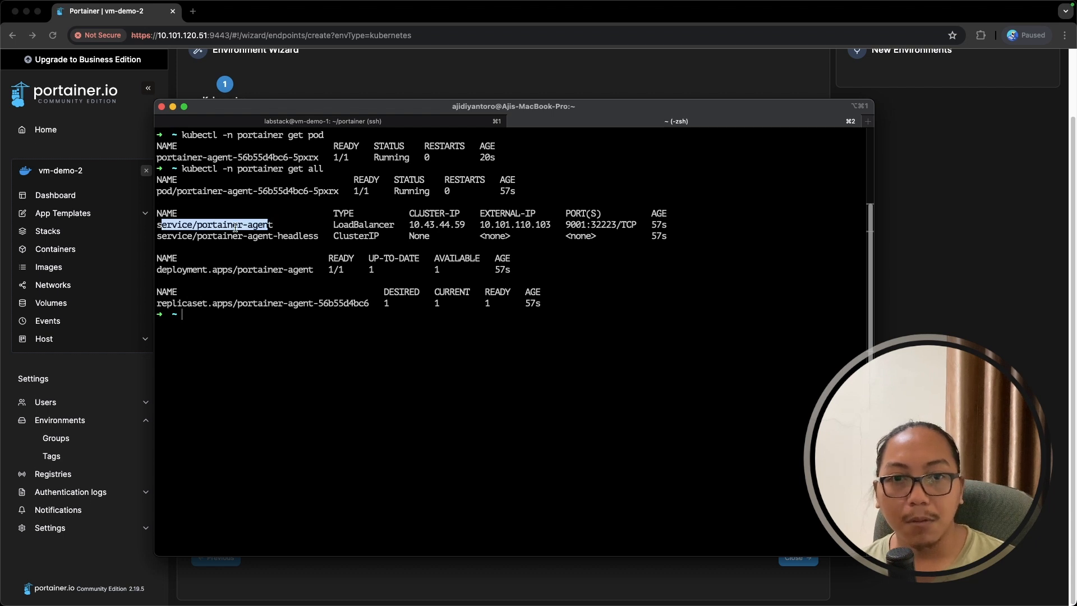
{"action": "left_click", "coordinate": [271, 225]}
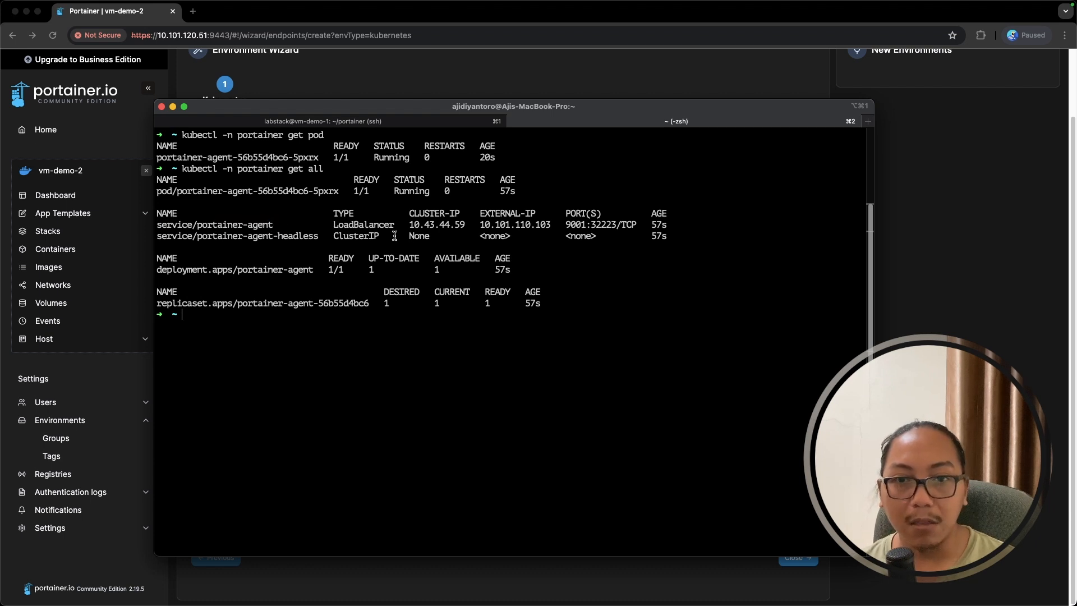
{"action": "double_click", "coordinate": [346, 225]}
{"action": "left_click", "coordinate": [491, 225]}
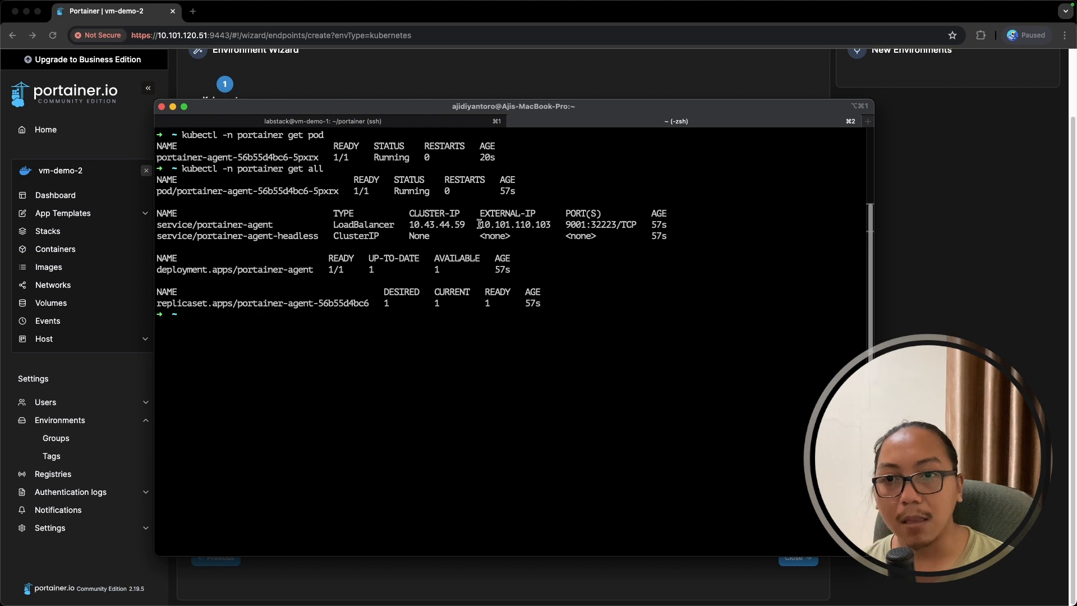
{"action": "left_click_drag", "start_coordinate": [480, 225], "coordinate": [553, 225]}
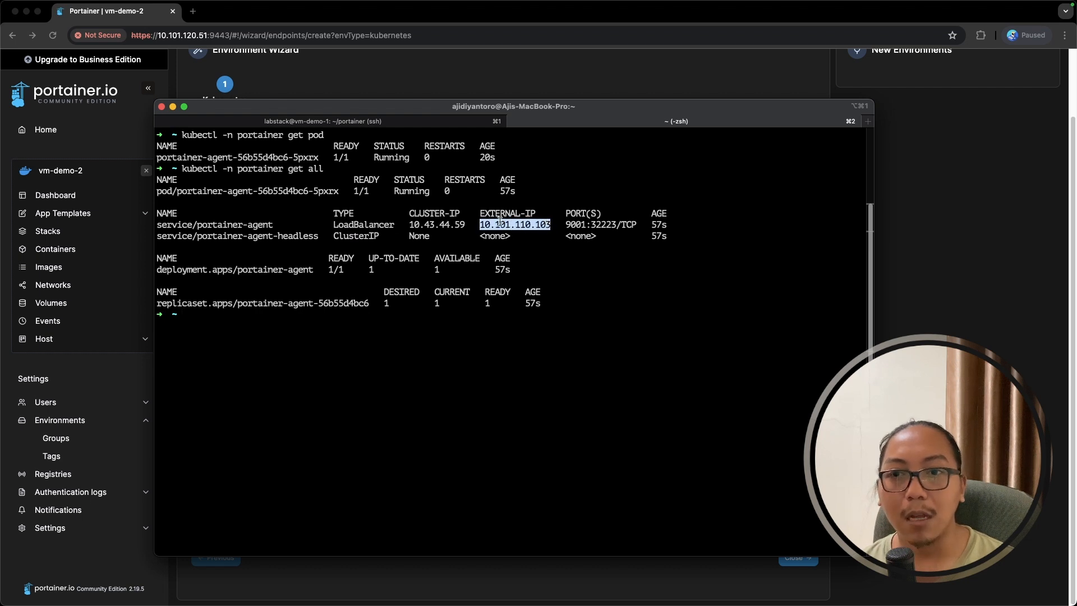
- In the environment wizard, enter name 'cluster-demo' and address '10.101.110.103:9001'
{"action": "left_click", "coordinate": [935, 334]}
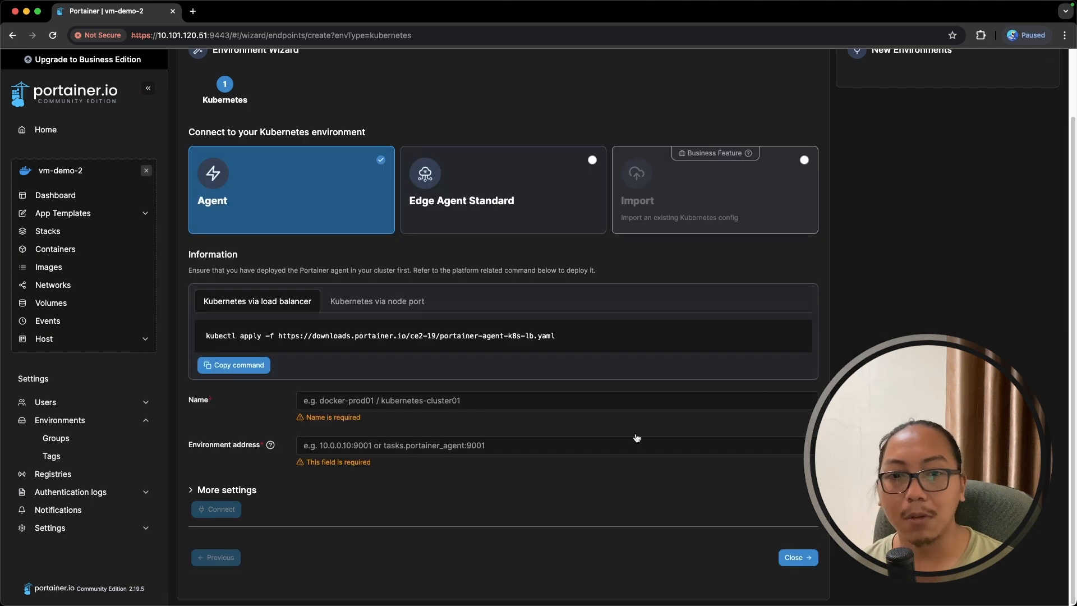
{"action": "left_click", "coordinate": [418, 400]}
{"action": "type", "text": "kube=c"}
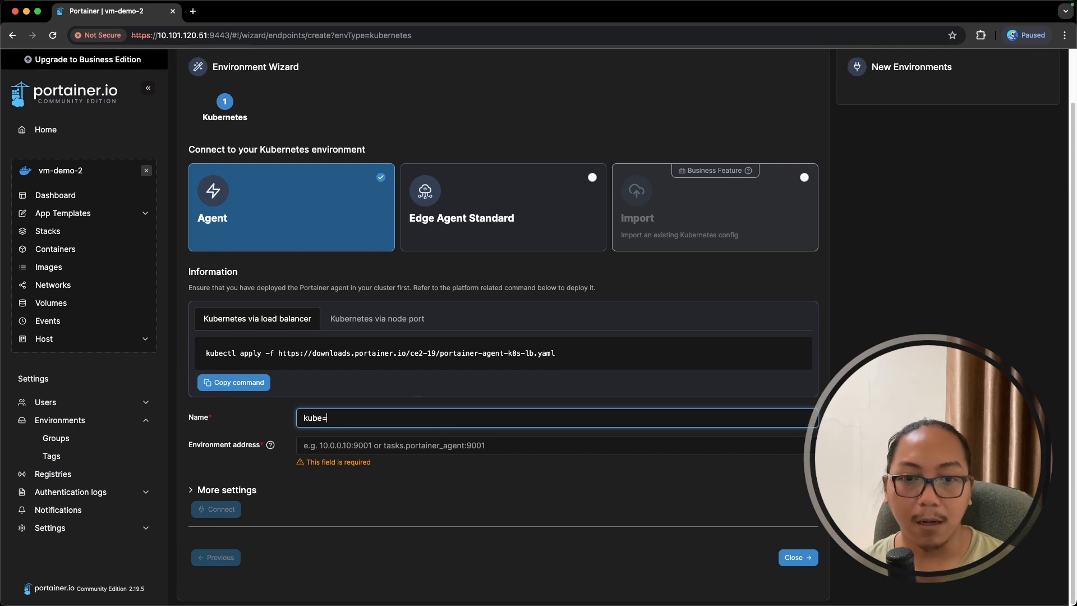
{"action": "key", "text": "BackSpace"}
{"action": "key", "text": "super+a"}
{"action": "type", "text": "clis"}
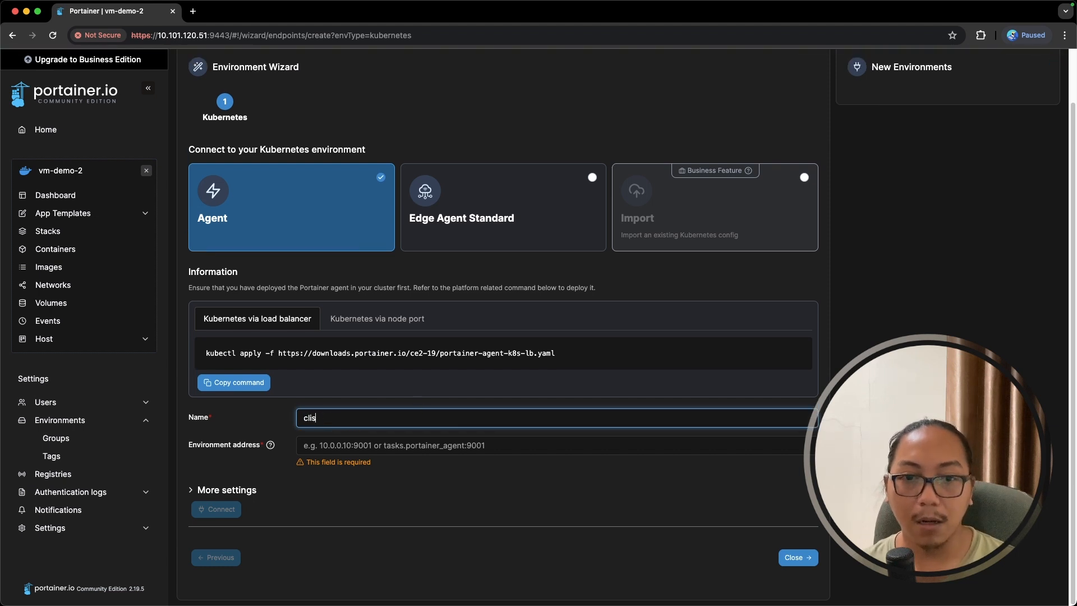
{"action": "key", "text": "BackSpace"}
{"action": "key", "text": "BackSpace"}
{"action": "type", "text": "uster-demo"}
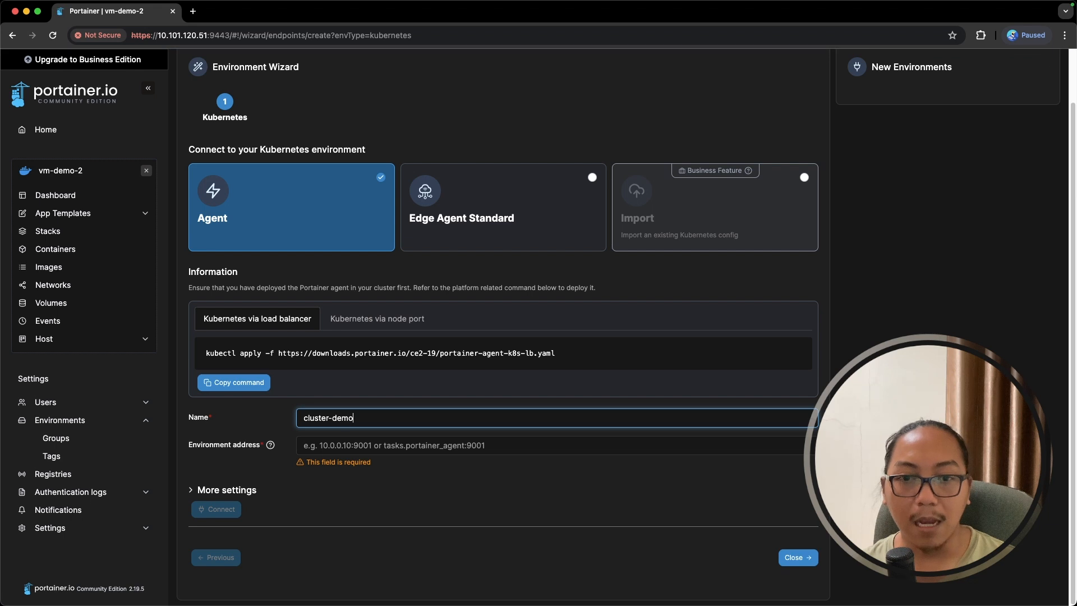
{"action": "key", "text": "Tab"}
{"action": "left_click", "coordinate": [413, 449]}
{"action": "type", "text": "10.101.110.103"}
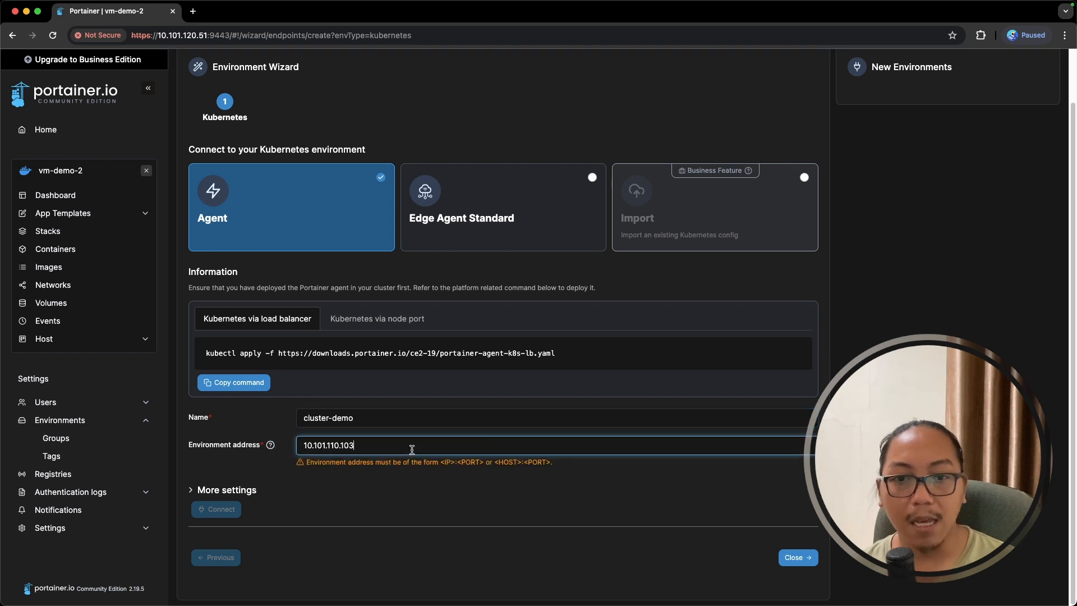
{"action": "type", "text": ":"}
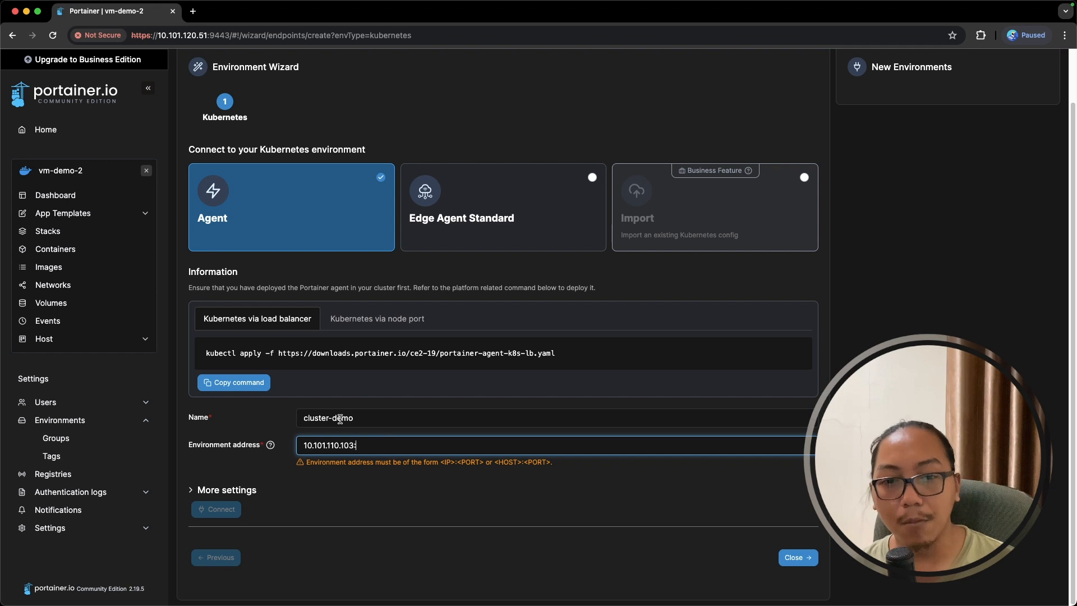
{"action": "type", "text": "9001"}
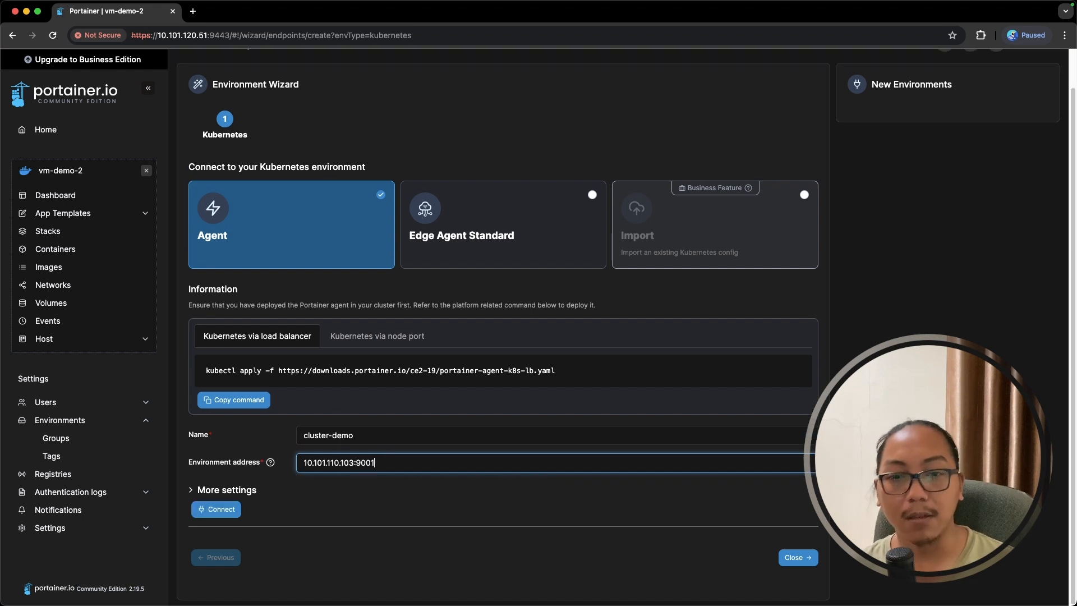
- Verify agent port 9001 in the terminal, then connect to create the cluster-demo environment
{"action": "key", "text": "super+Tab"}
{"action": "left_click_drag", "start_coordinate": [566, 225], "coordinate": [585, 222]}
{"action": "left_click", "coordinate": [582, 292]}
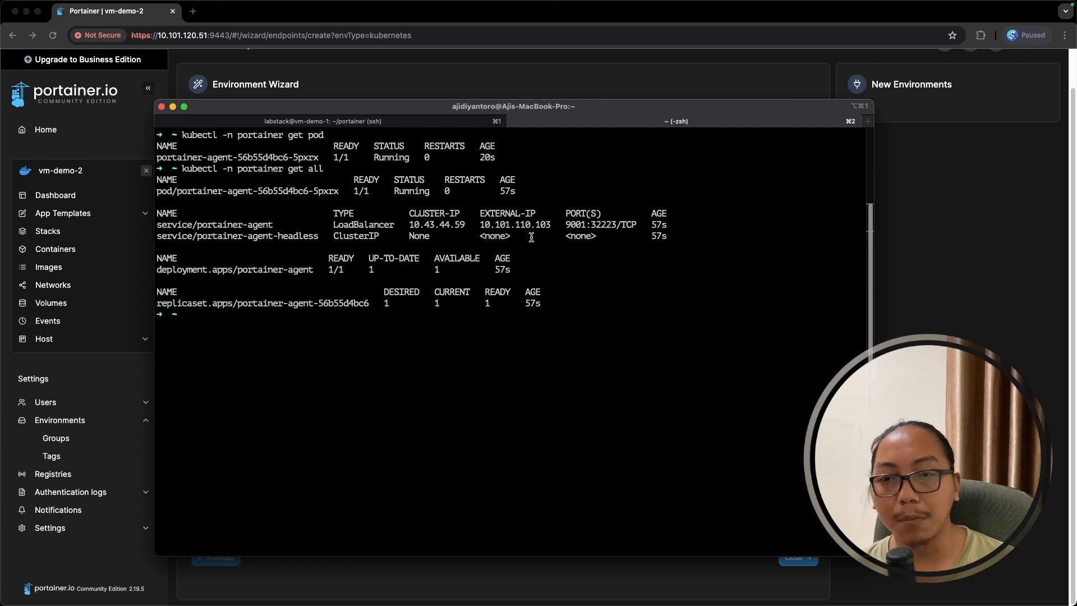
{"action": "left_click", "coordinate": [483, 583]}
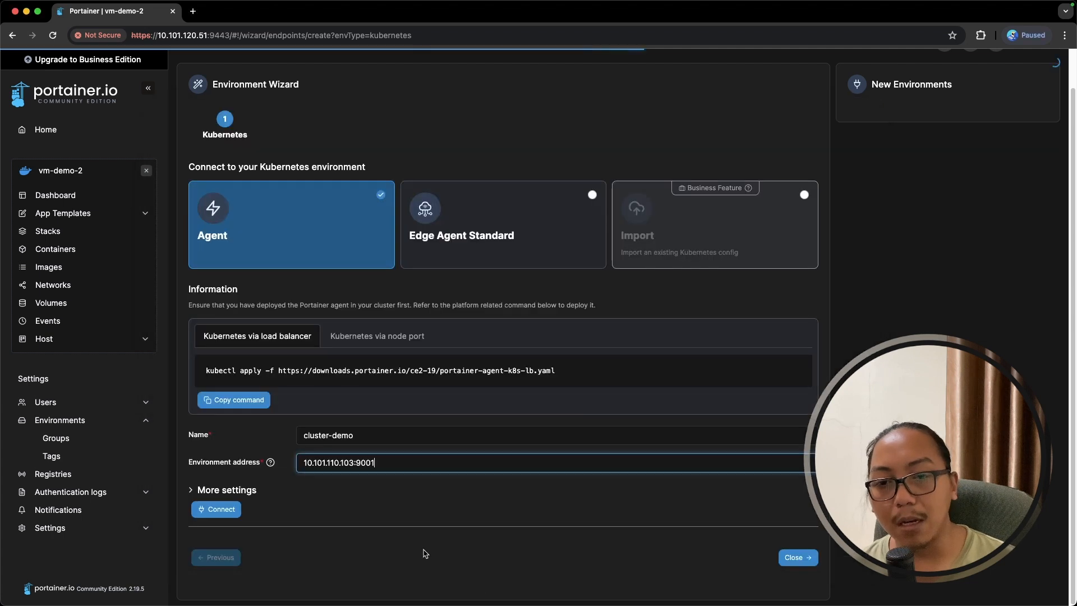
{"action": "left_click", "coordinate": [218, 509]}
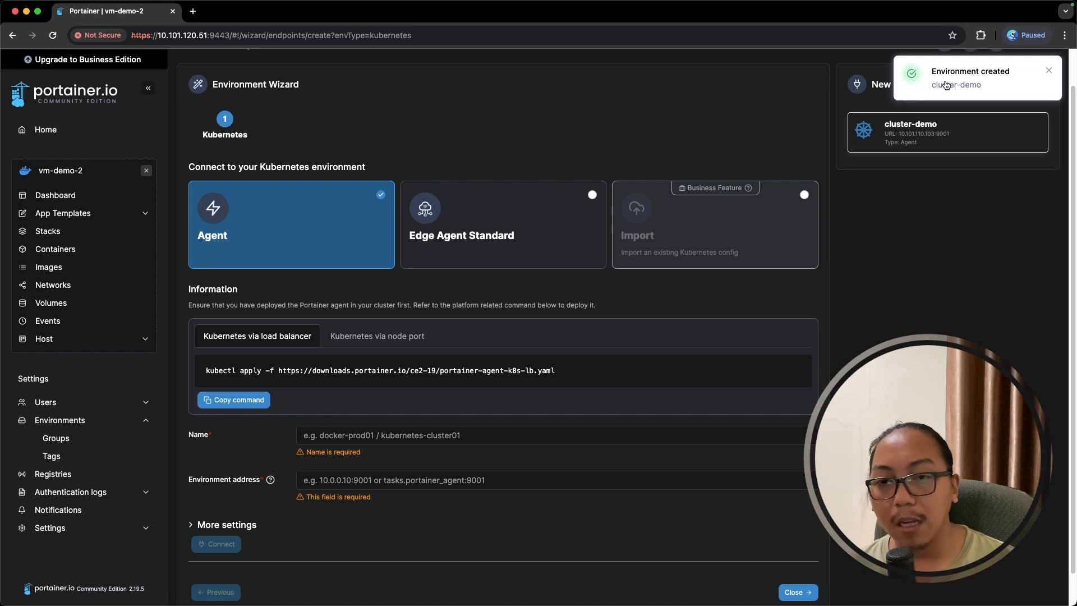
{"action": "scroll", "coordinate": [505, 337], "scroll_direction": "down", "scroll_amount": 2}
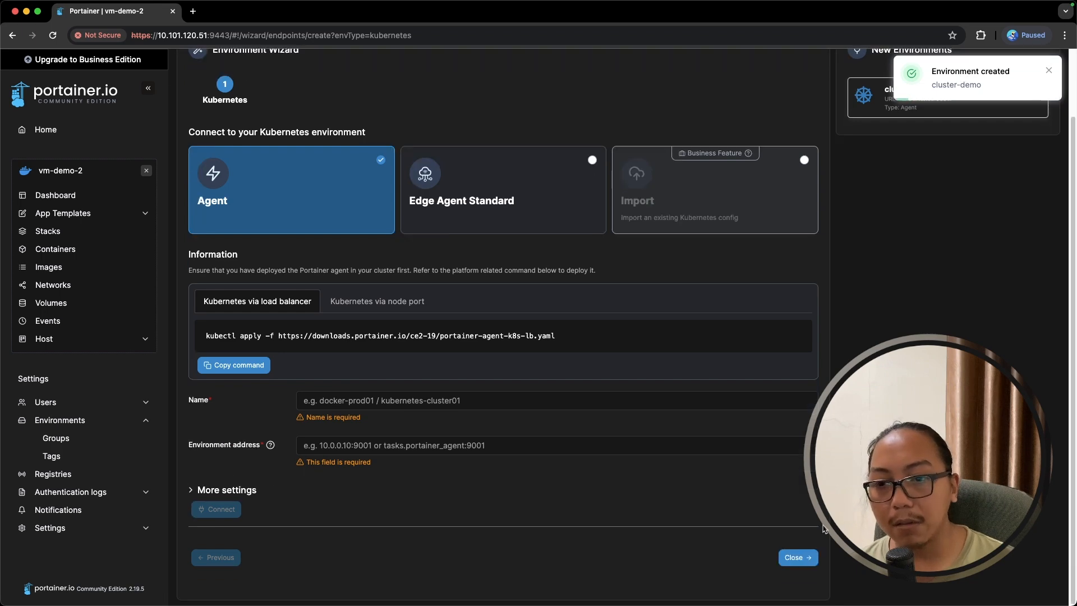
- Close the wizard and open the cluster-demo dashboard from Home, showing 28 namespaces and 44 applications
{"action": "left_click", "coordinate": [798, 557]}
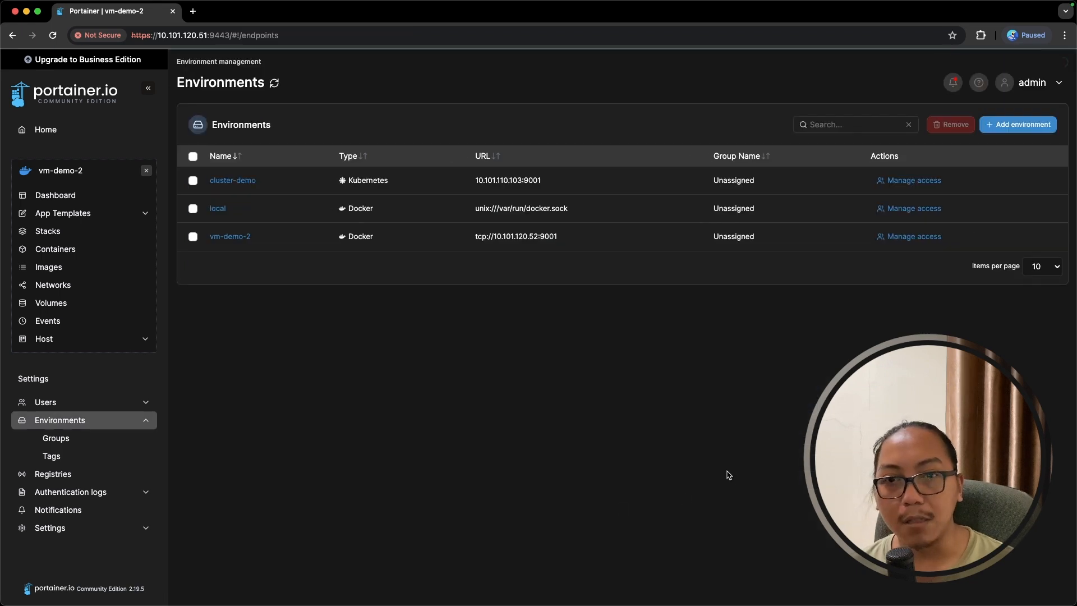
{"action": "left_click", "coordinate": [56, 135]}
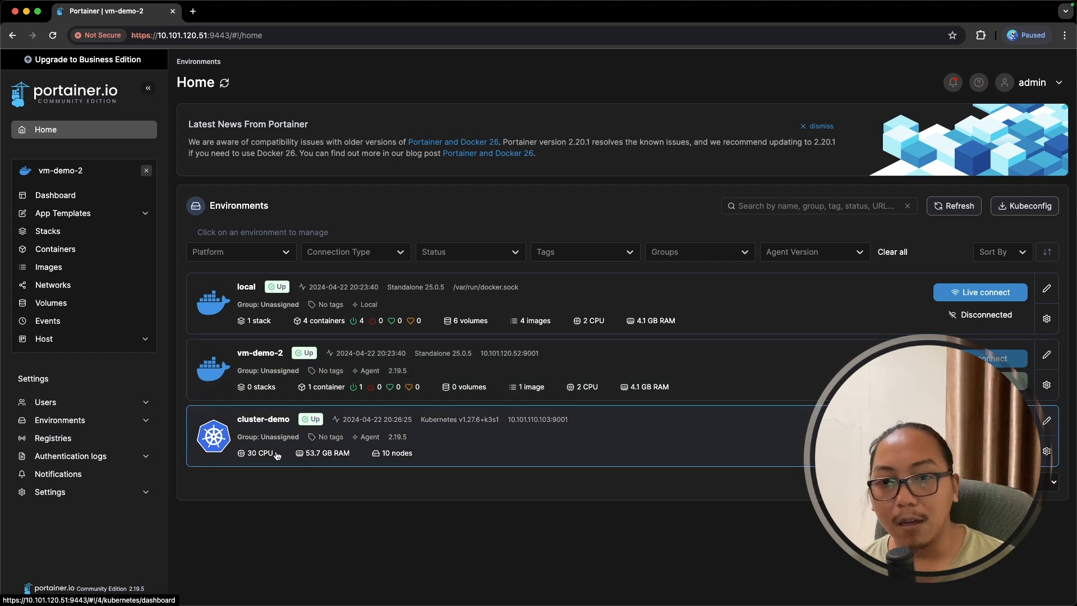
{"action": "left_click", "coordinate": [443, 436]}
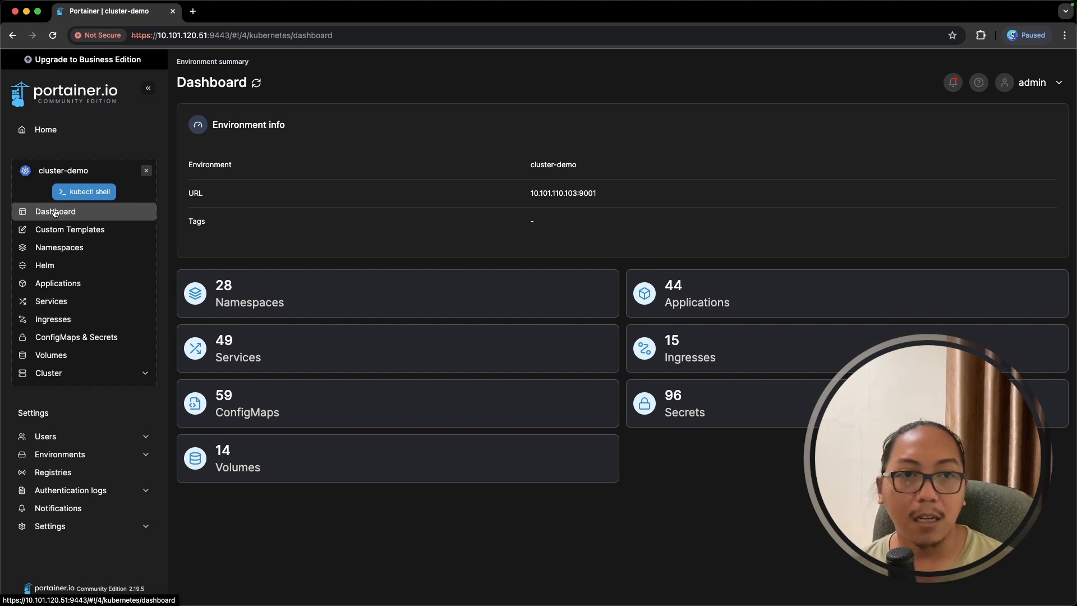
- Return to Home, glance at docker ps in the ssh terminal, and come back to local, vm-demo-2 and cluster-demo listed Up
{"action": "left_click", "coordinate": [49, 133]}
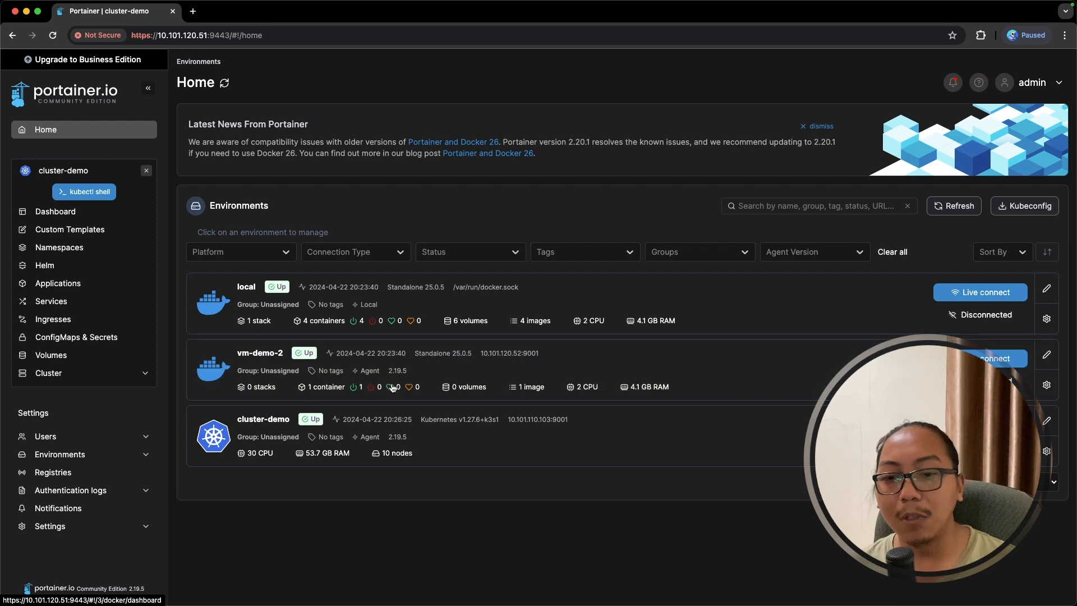
{"action": "key", "text": "super+Tab"}
{"action": "key", "text": "super+1"}
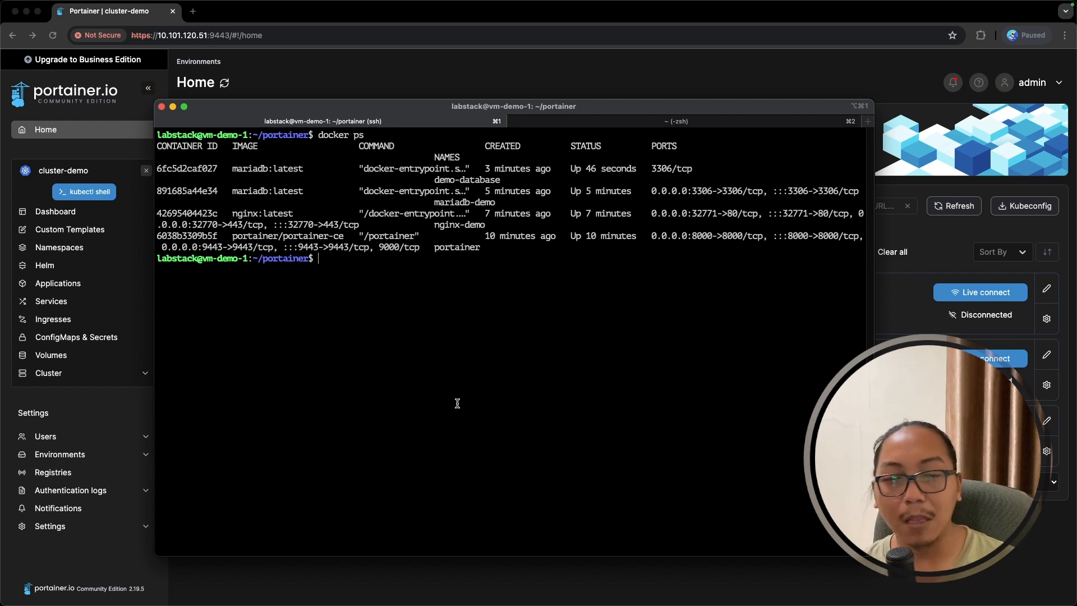
{"action": "left_click", "coordinate": [437, 595]}
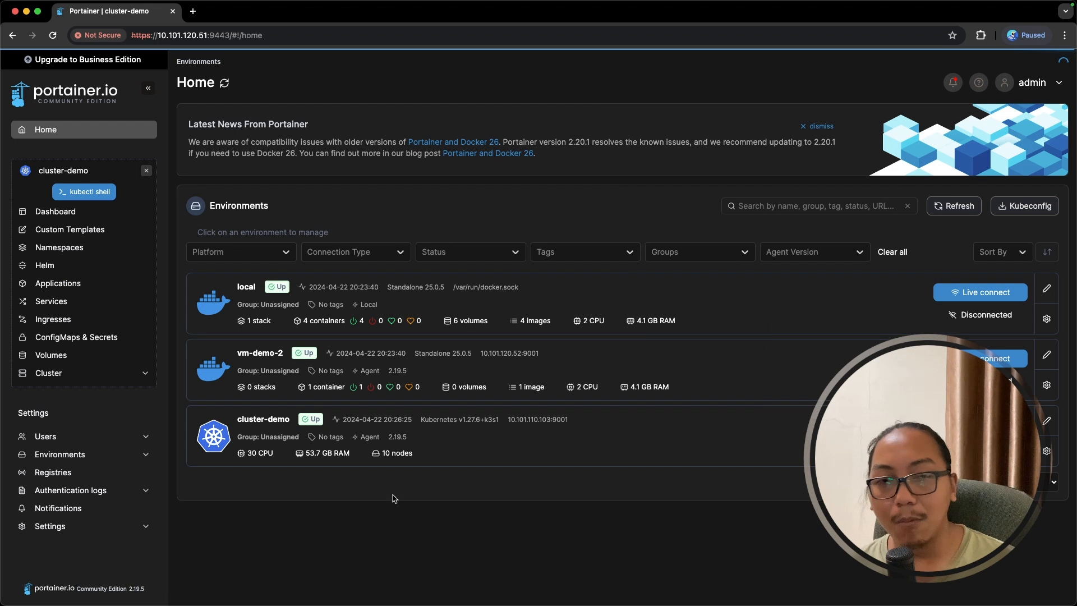